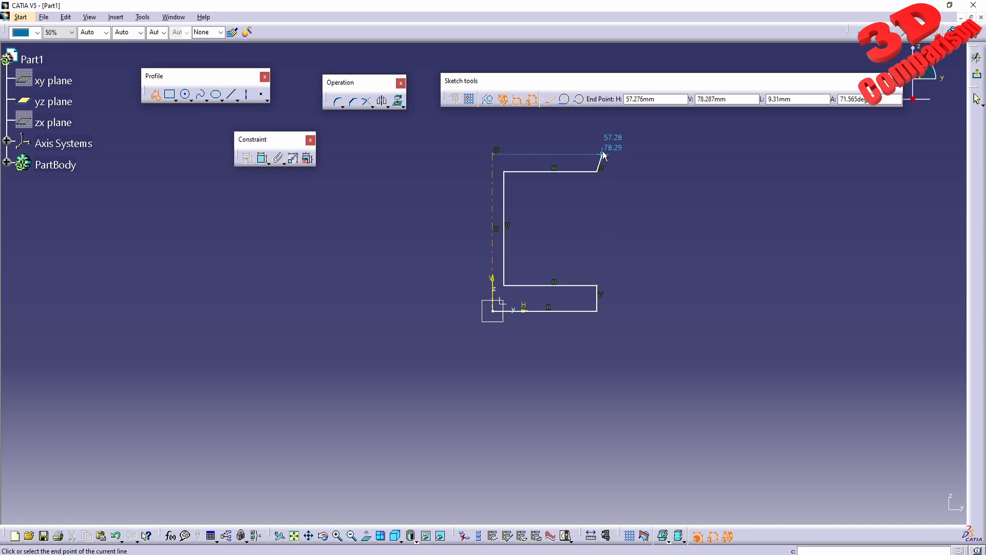
- Finish the half profile with the upper flange's vertical end and a top edge about 54 mm long ending on the vertical axis
click(596, 146)
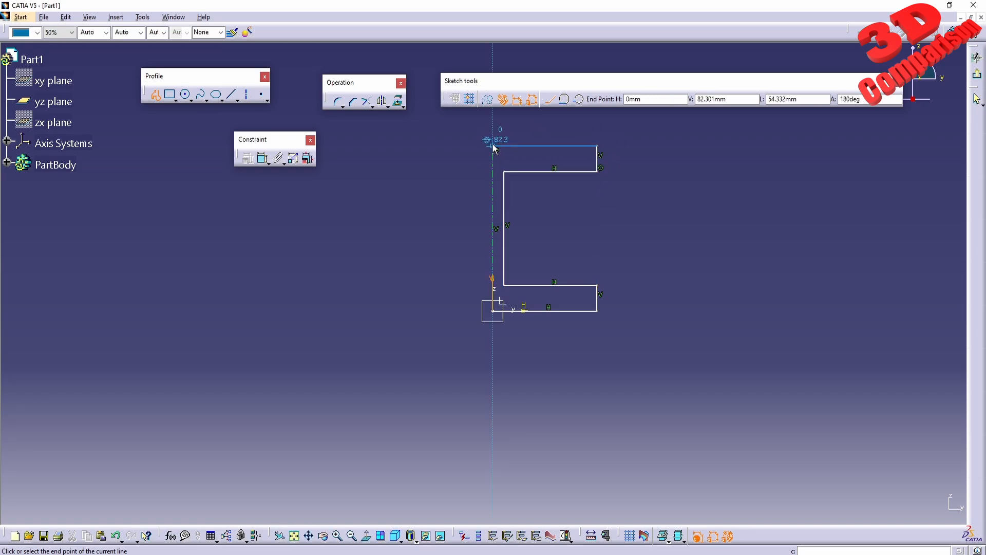
double_click(492, 146)
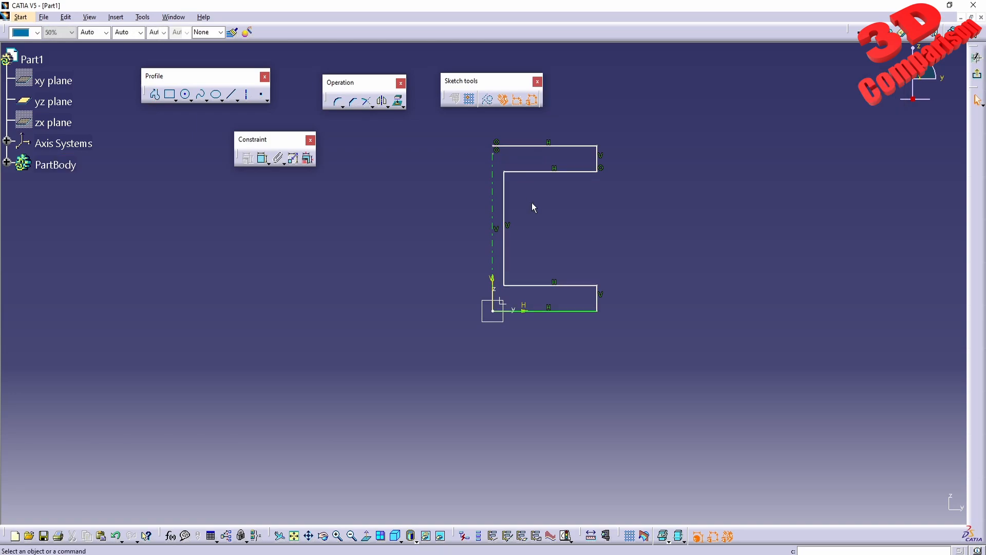
- Constrain the thickness of the lower flange to 8 mm at its vertical end line
middle_drag(492, 205, 430, 232)
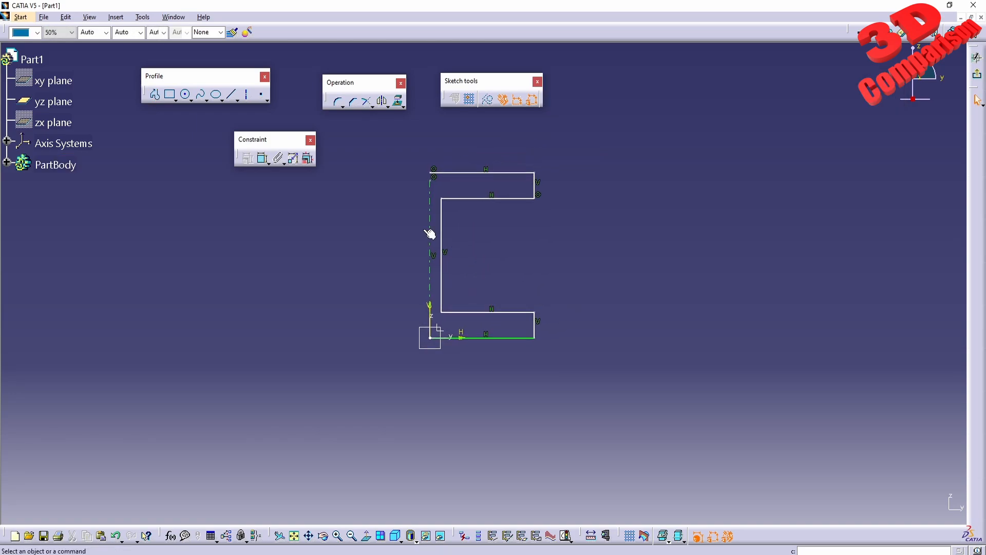
click(262, 160)
click(534, 331)
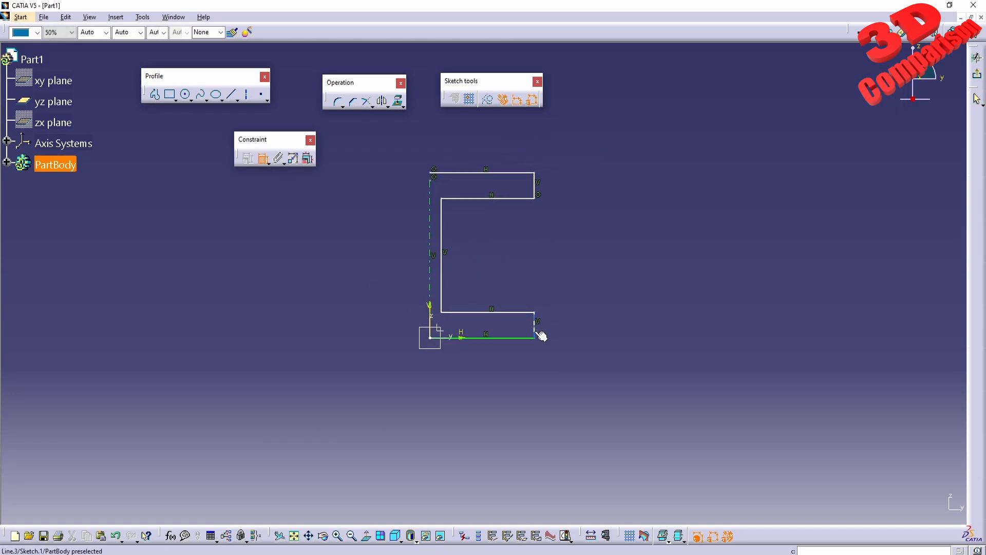
click(579, 328)
double_click(584, 333)
text(8)
key(Return)
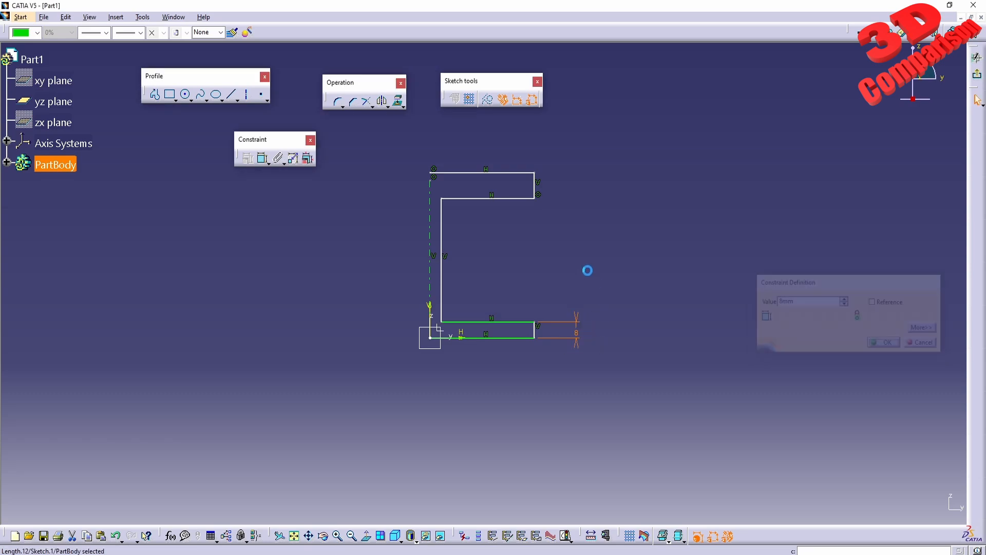
- Constrain the thickness of the upper flange to 8 mm at its vertical end line
click(263, 158)
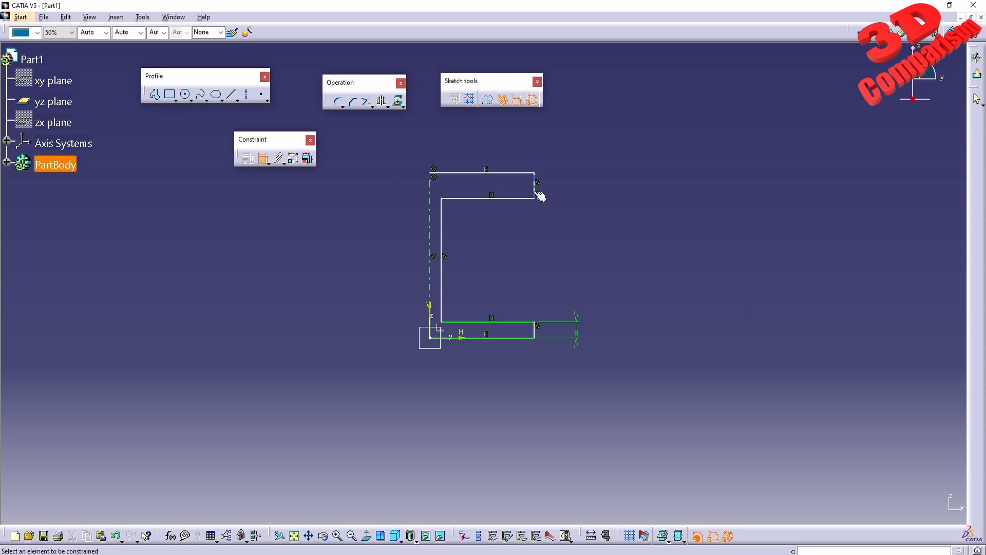
click(535, 192)
click(576, 185)
double_click(577, 193)
text(8)
key(Return)
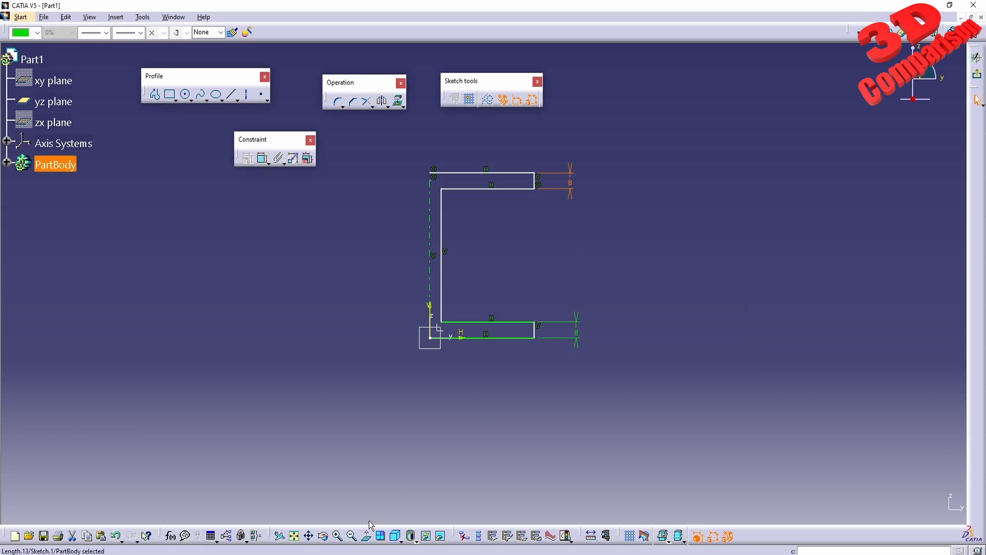
- Switch to the Structural Analysis PDF in the browser, check the HEA 100 profile dimensions and return to CATIA
key(alt+Tab)
click(403, 420)
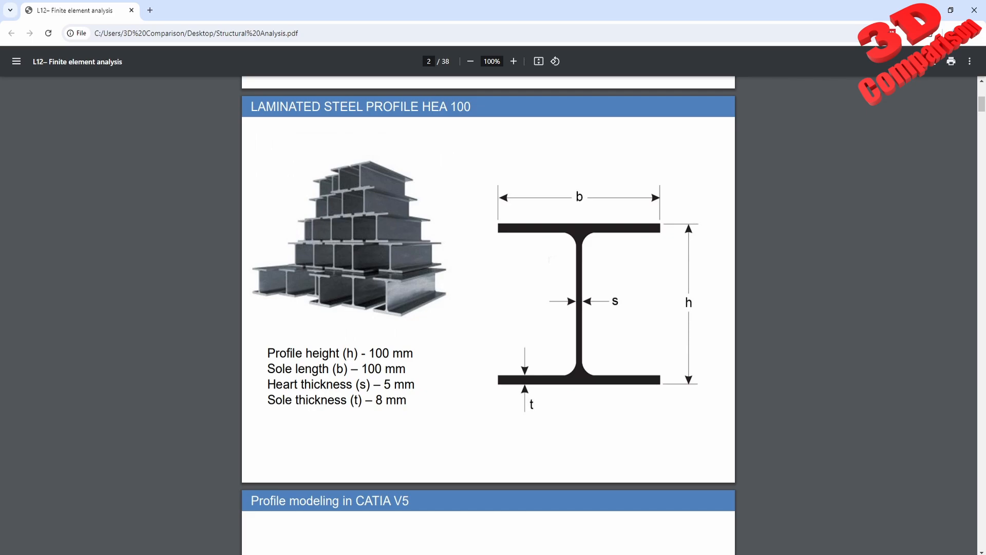
mouse_move(338, 554)
click(370, 527)
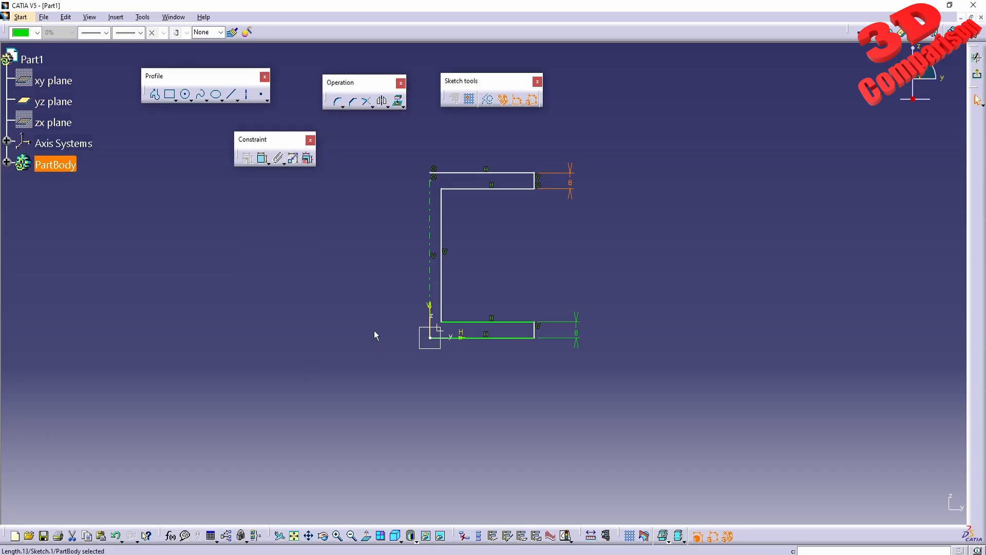
- Constrain the distance between the web line and the vertical axis to 2.5 mm
click(374, 332)
click(263, 163)
click(441, 303)
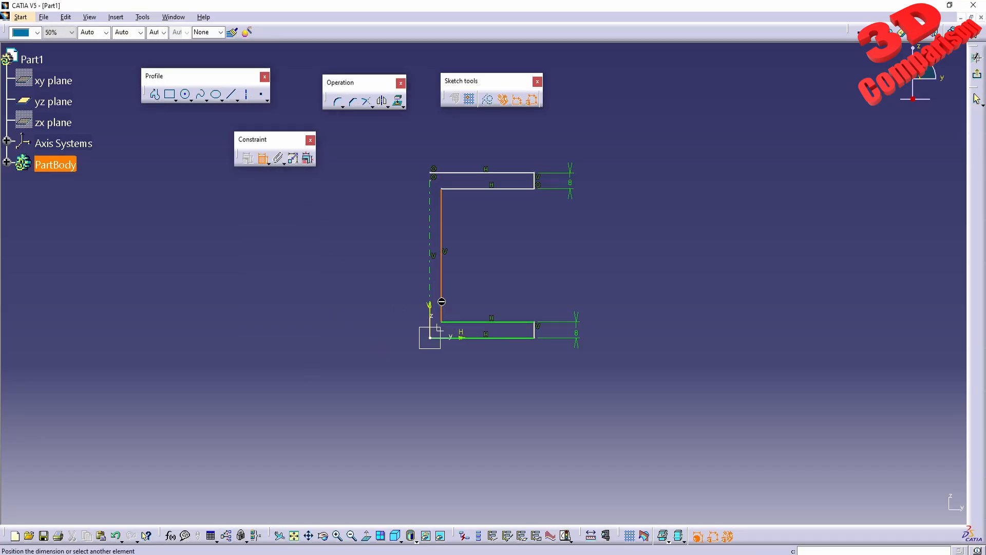
click(431, 299)
click(443, 383)
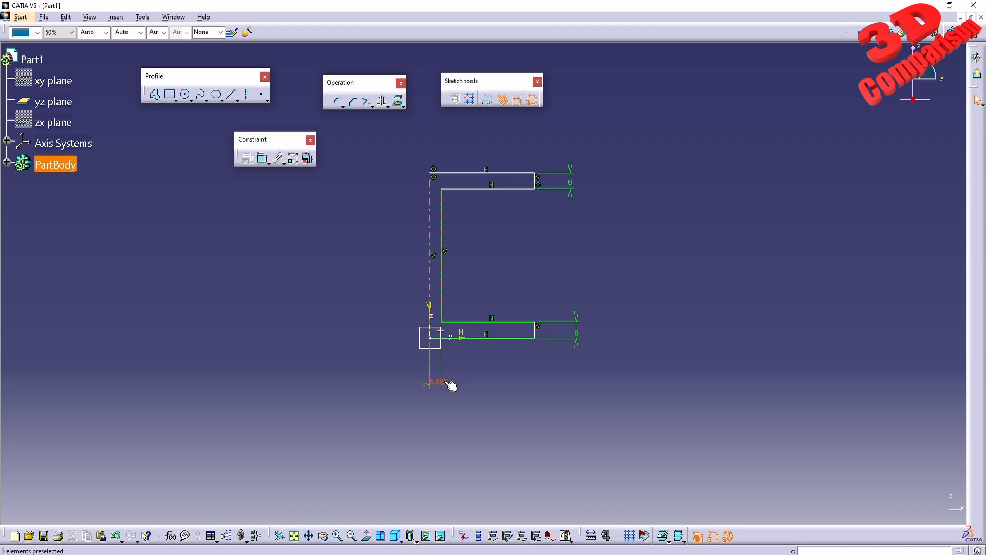
double_click(444, 383)
text(25)
key(Return)
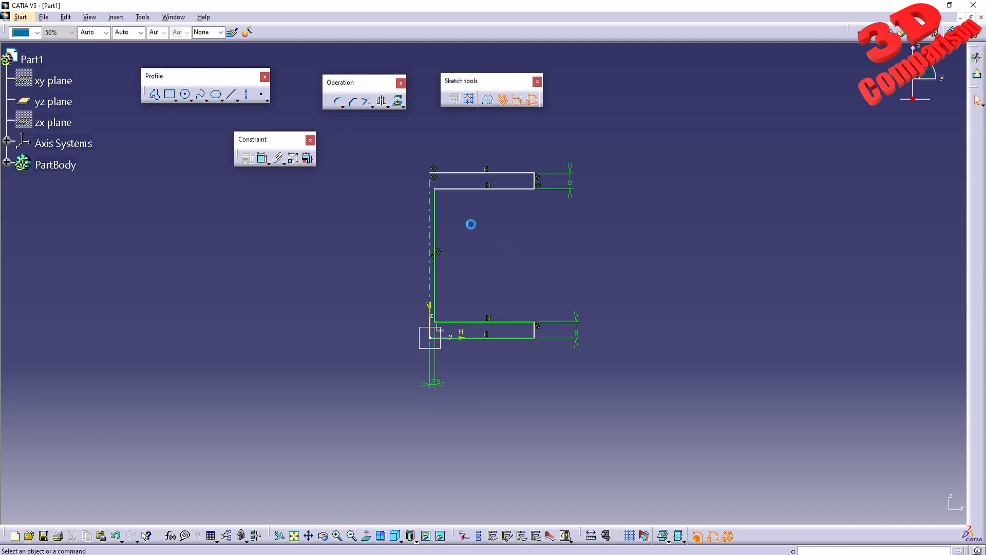
- Constrain the overall profile height between the top edge and the bottom edge to 100 mm
click(263, 160)
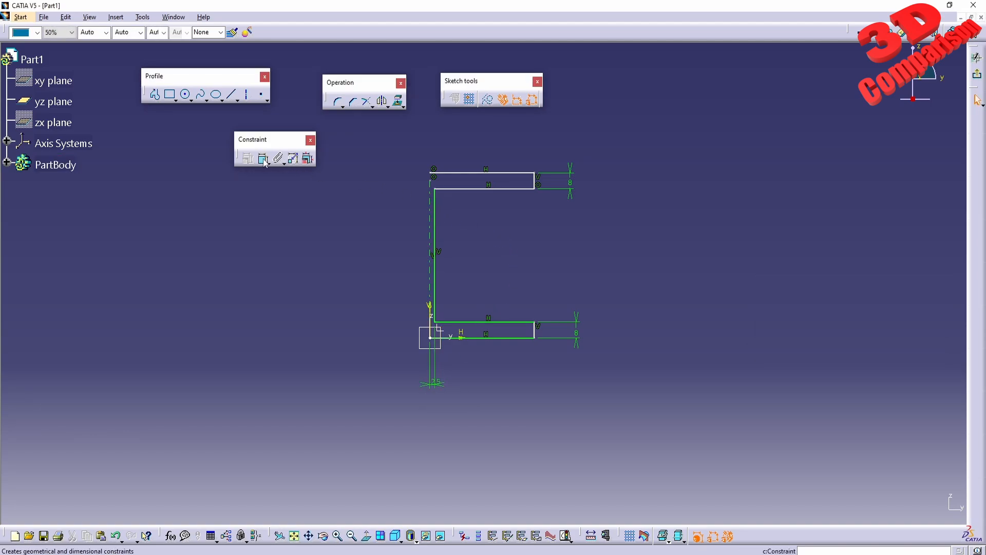
click(506, 173)
click(509, 338)
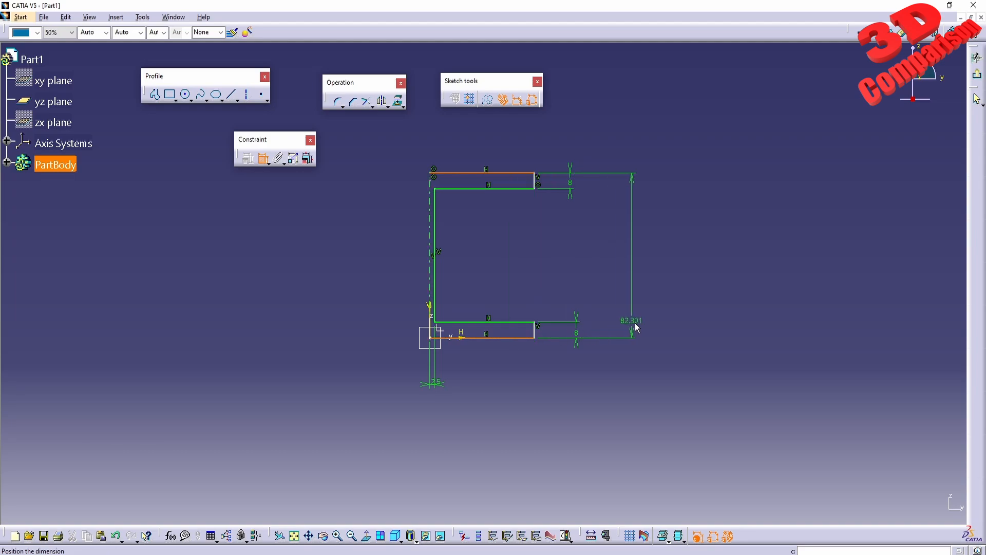
double_click(643, 322)
text(100)
key(Return)
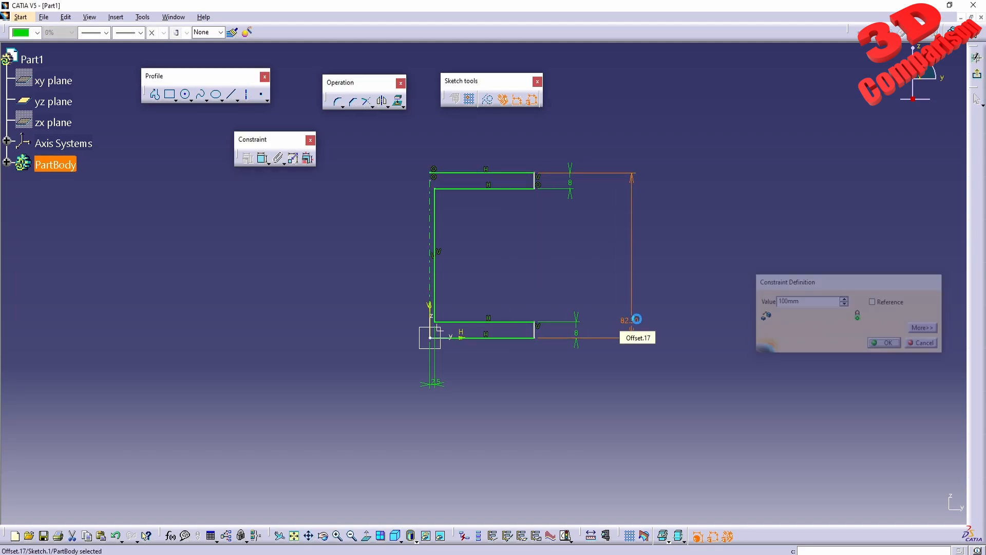
- Constrain the length of the profile's bottom edge to 50 mm
click(263, 159)
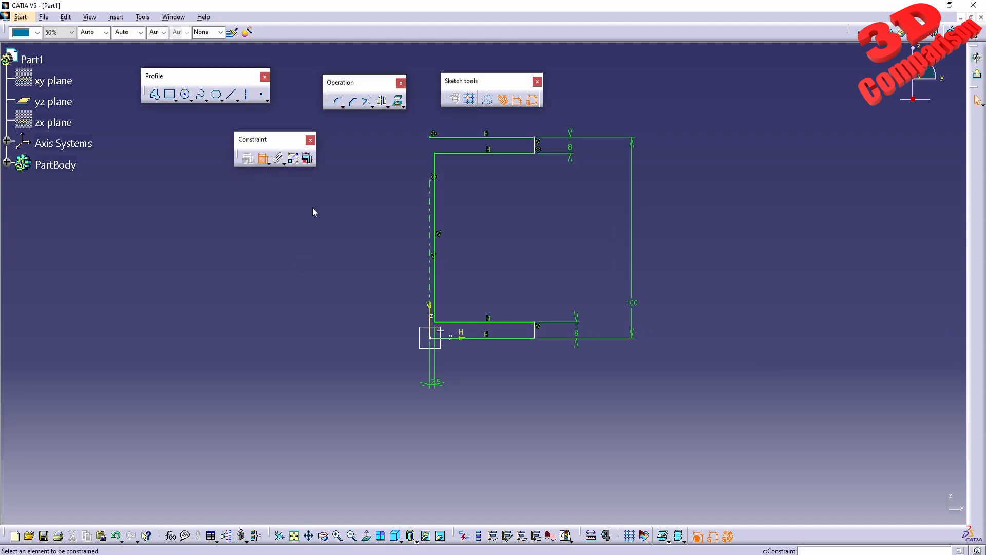
click(522, 337)
double_click(523, 413)
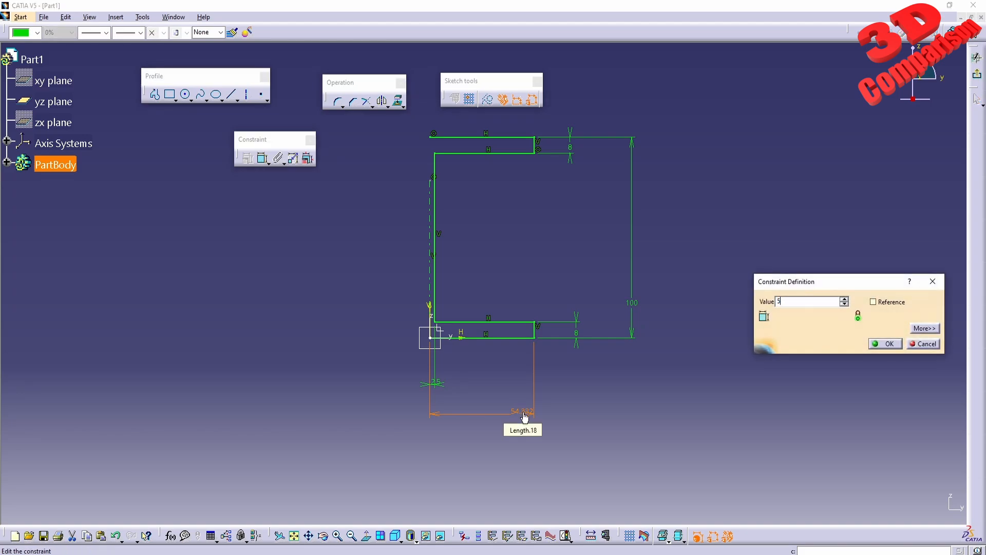
- Mirror the whole half profile about the vertical axis line to complete the I-section
middle_drag(522, 235, 498, 291)
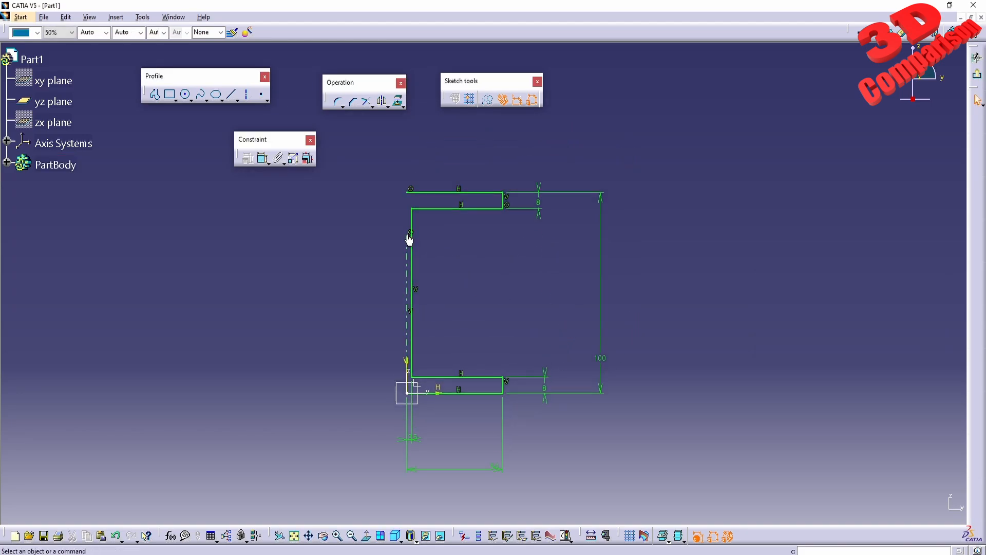
drag(374, 181, 535, 417)
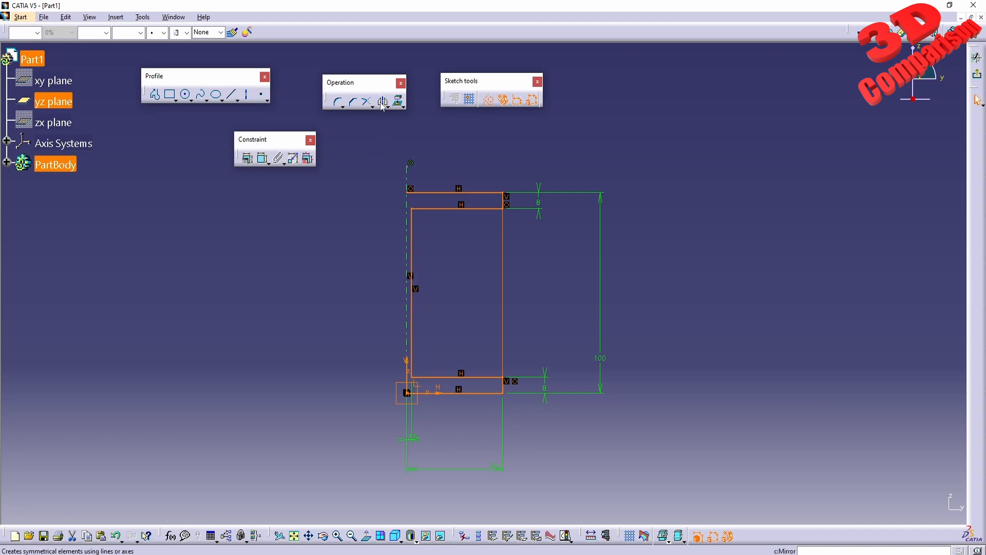
click(407, 267)
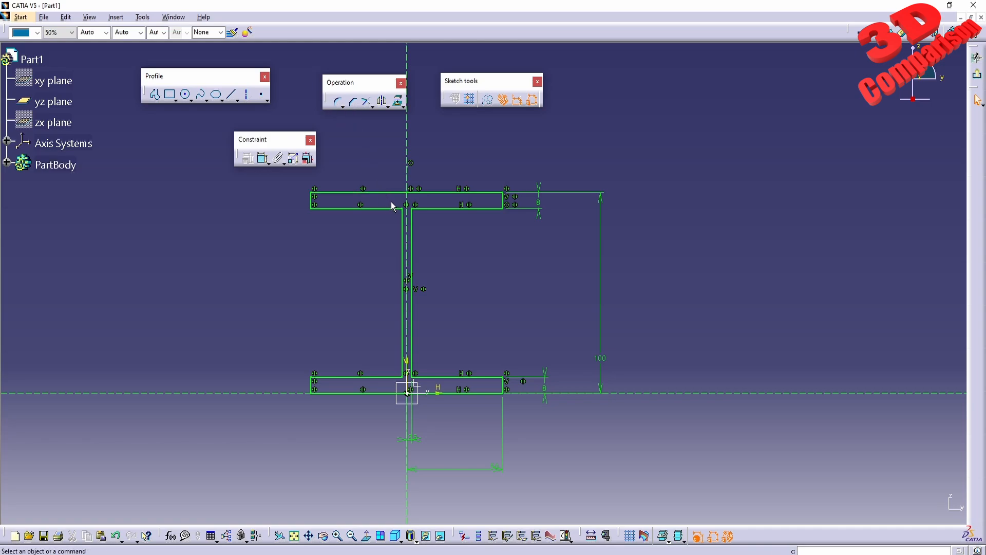
- Round the four corners between the web and the flanges with a 10 mm corner radius
drag(390, 202, 429, 386)
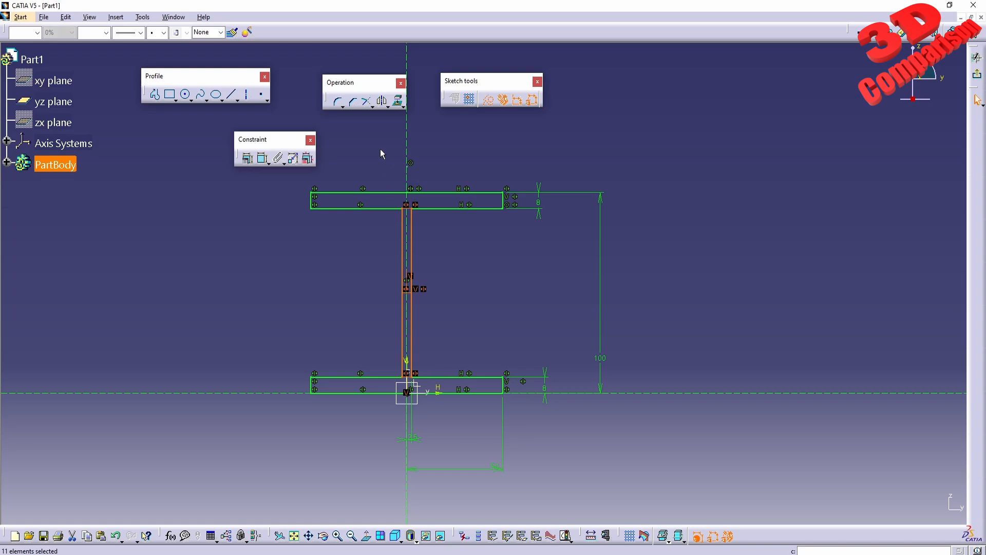
click(339, 103)
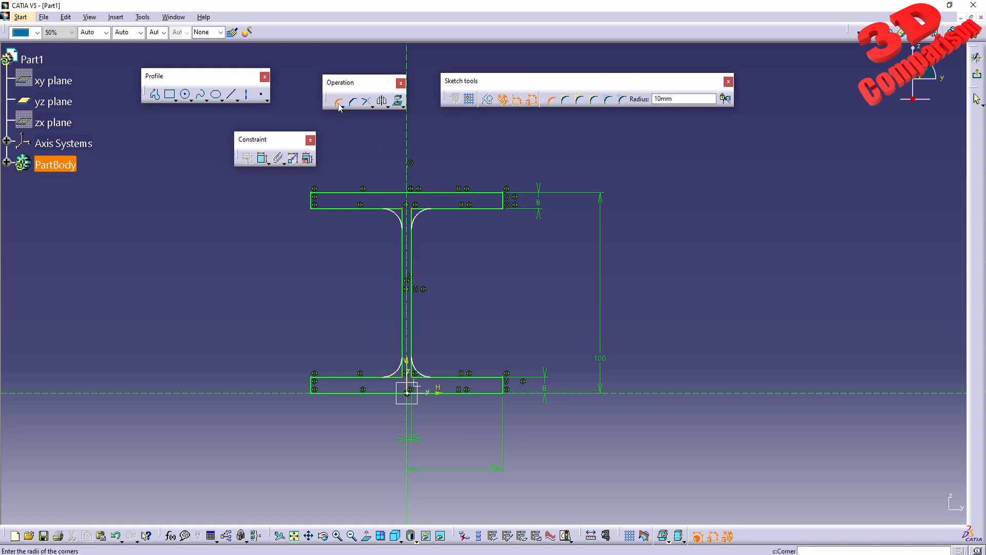
drag(694, 98, 578, 97)
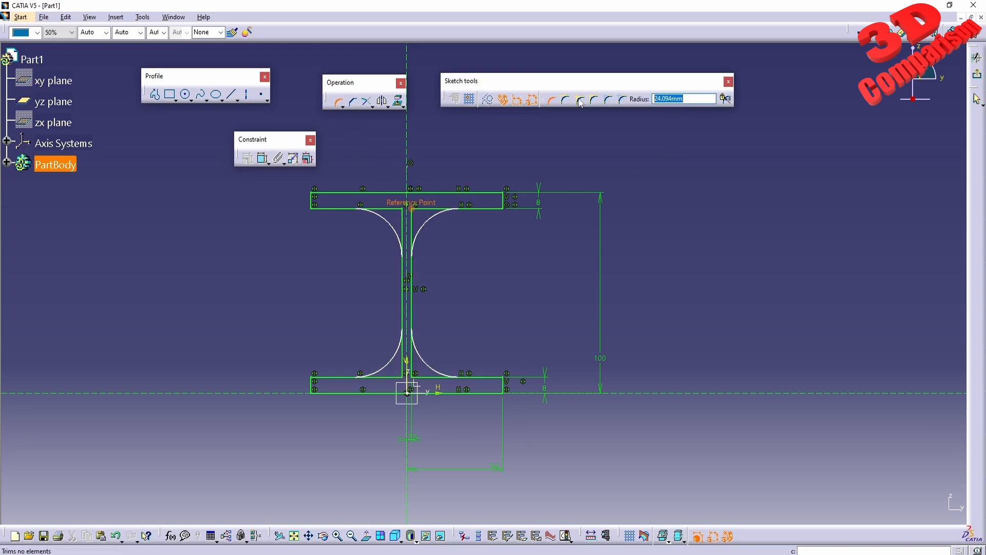
text(10)
key(Return)
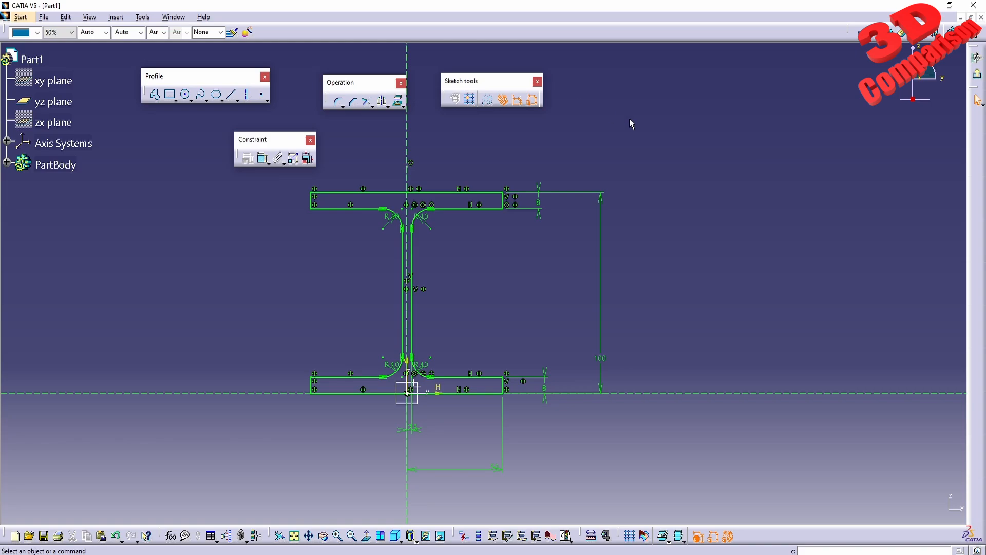
- Exit the sketch and pad the I-profile to a length of 2000 mm
click(975, 73)
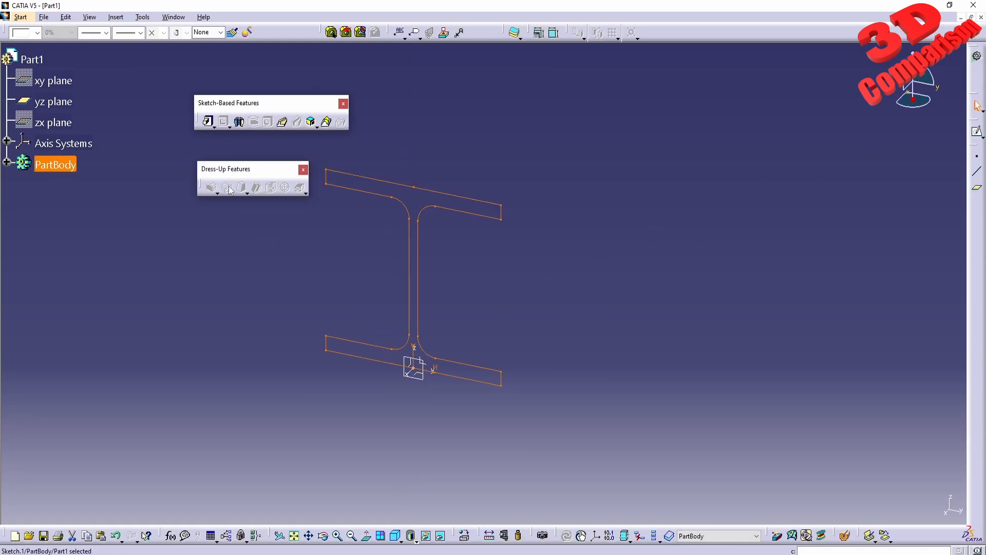
click(208, 122)
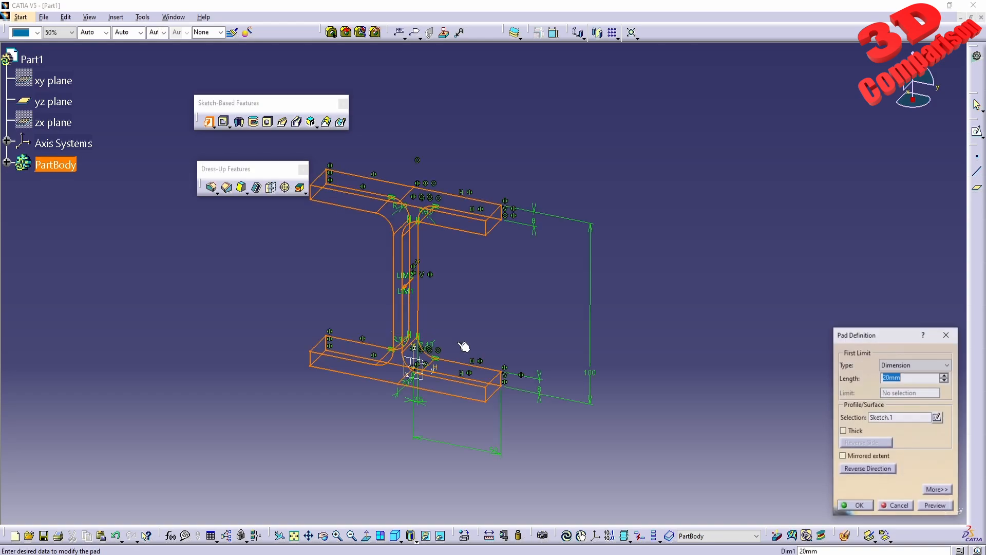
text(2)
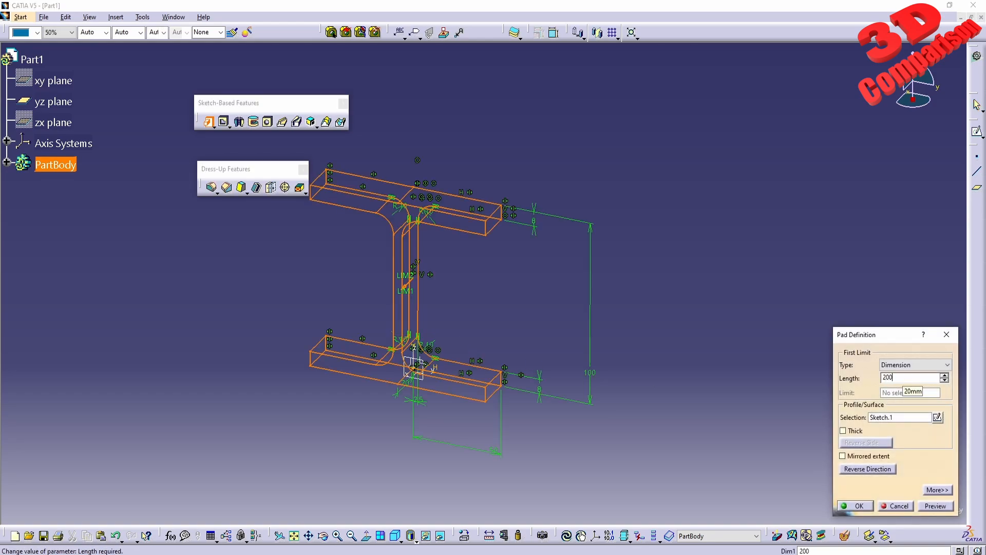
click(936, 507)
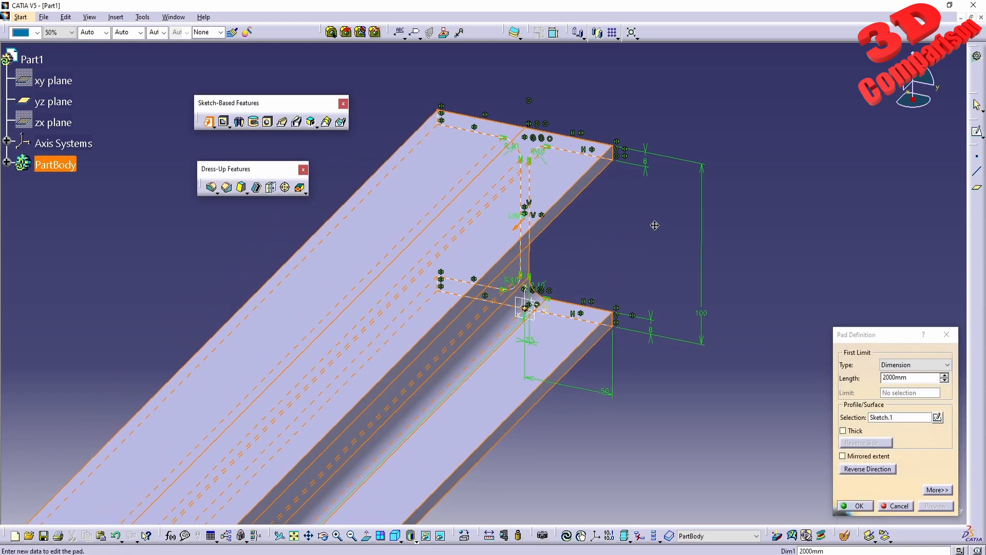
middle_drag(419, 416, 452, 349)
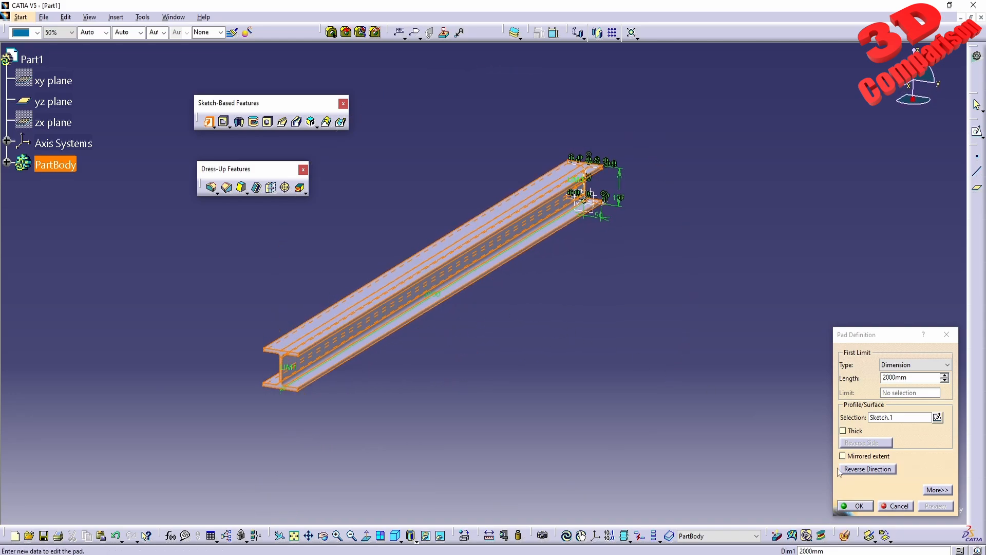
click(855, 506)
- Apply the Steel material from the Metal category of the default material catalog to the beam's PartBody
middle_drag(579, 341, 506, 311)
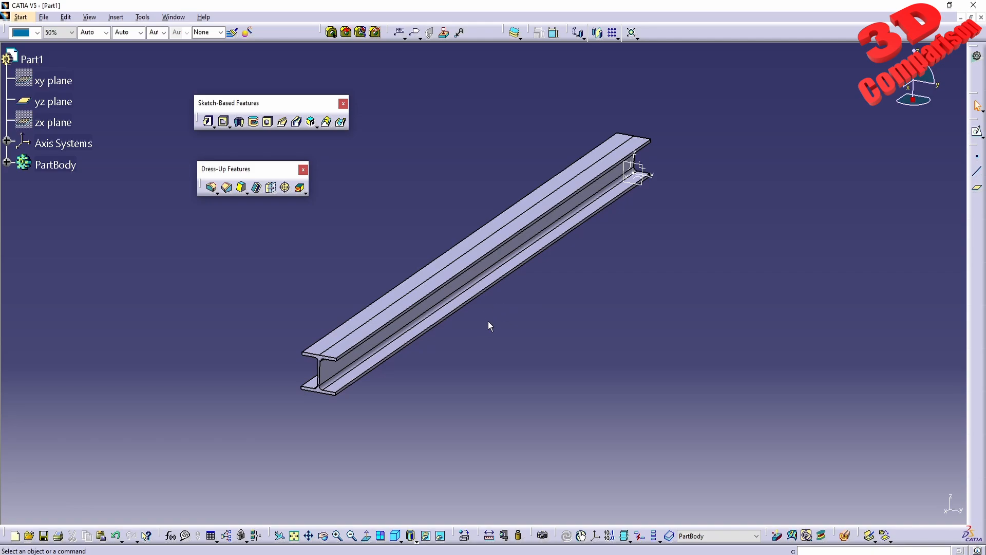
click(465, 536)
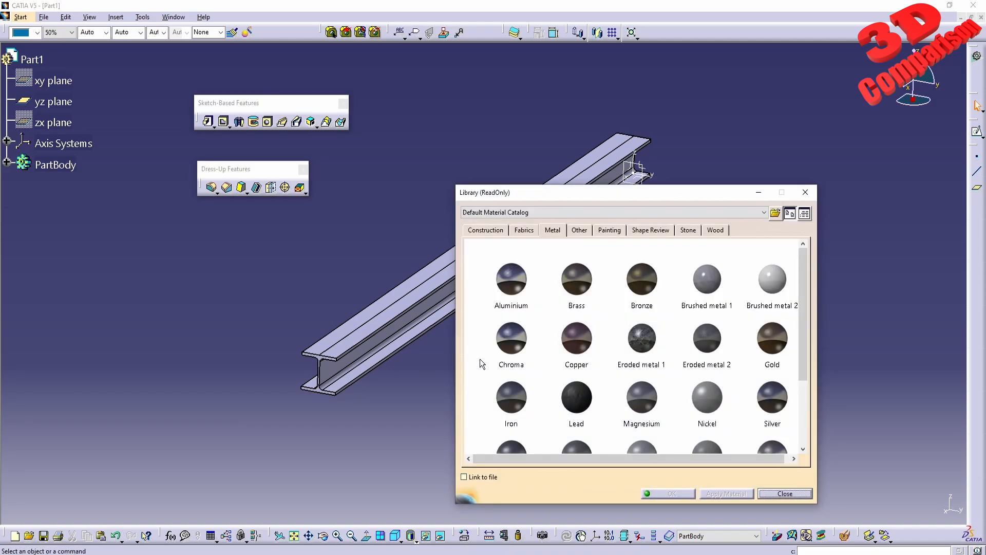
drag(577, 196, 648, 173)
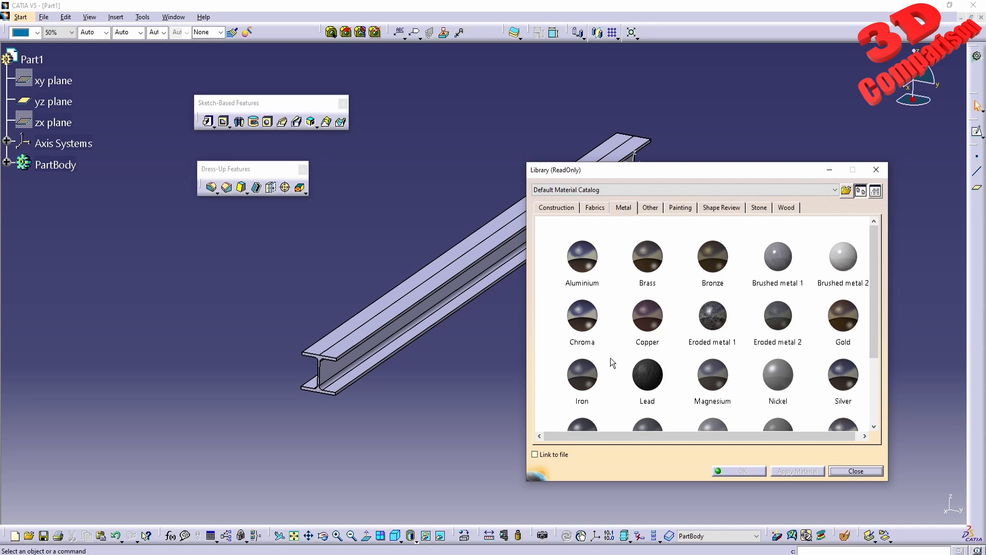
scroll(609, 369, down, 1)
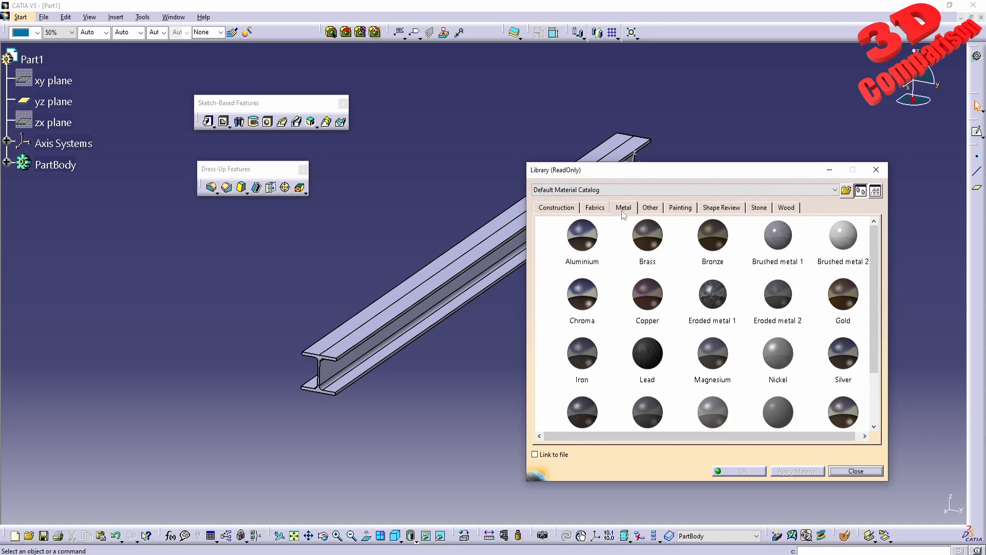
scroll(605, 332, down, 1)
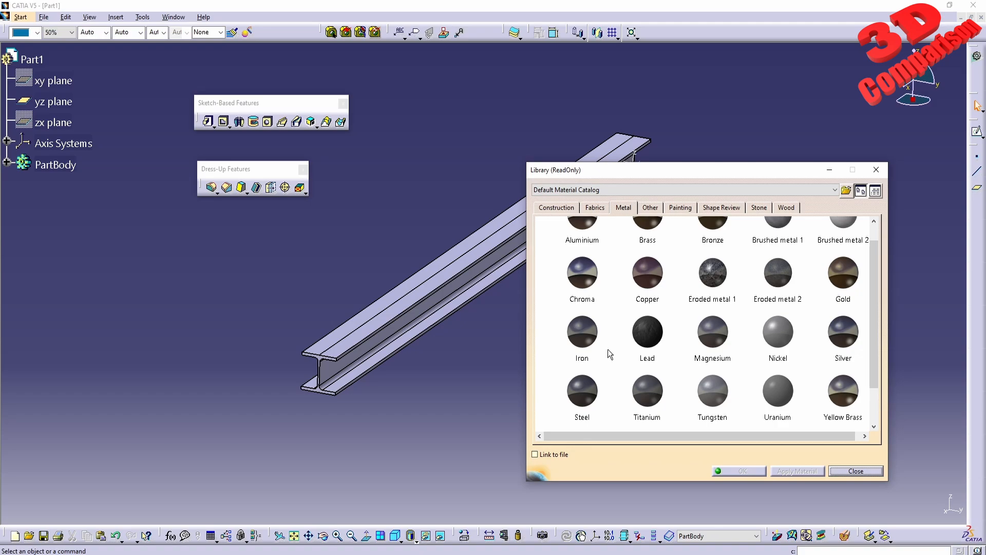
click(592, 390)
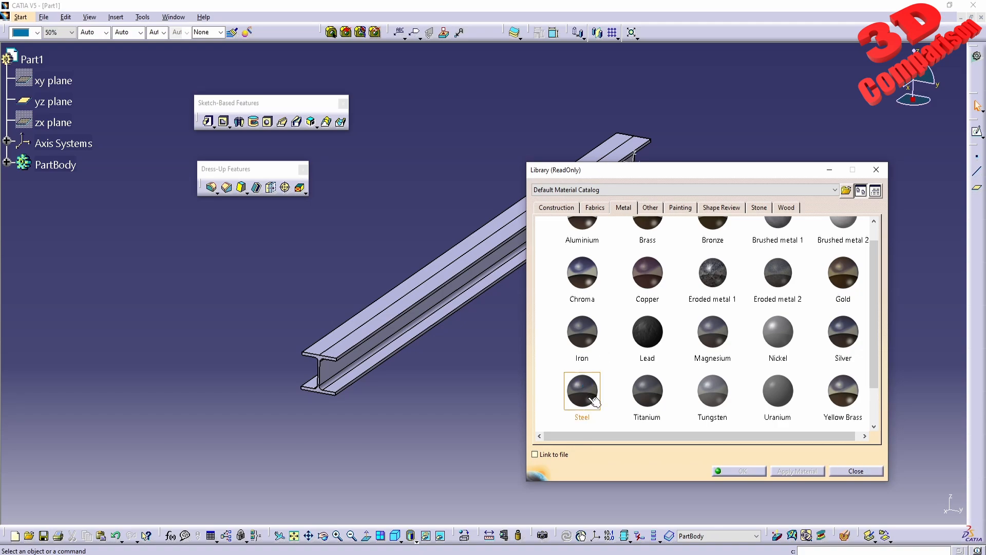
drag(597, 393, 424, 290)
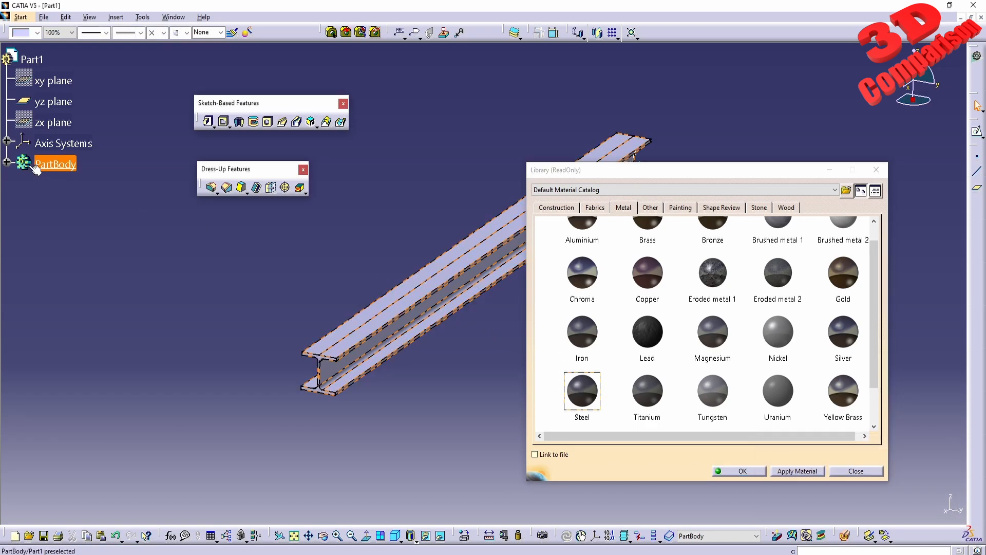
click(8, 162)
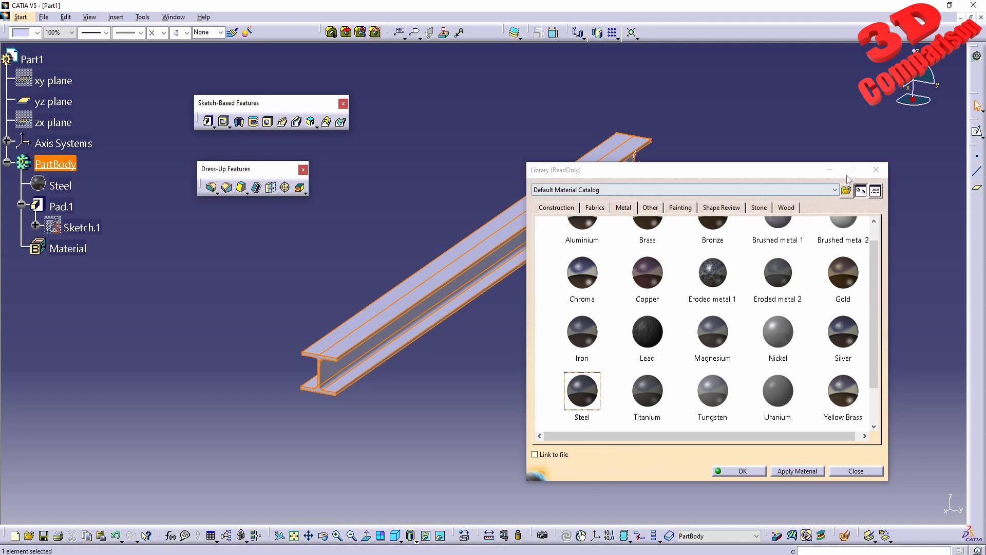
click(876, 170)
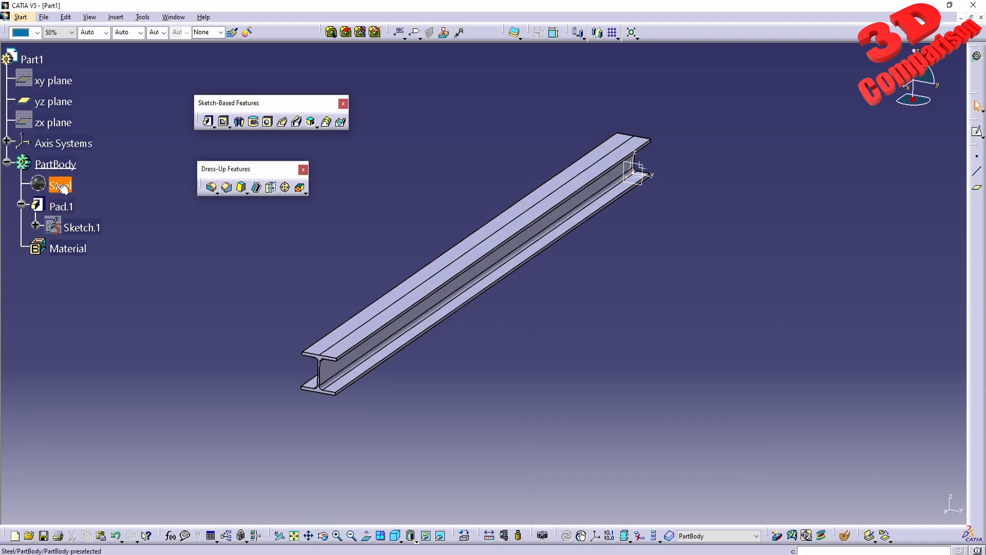
- Examine the applied Steel material's structural analysis properties, especially its density and yield strength, and leave them without applying changes
double_click(48, 183)
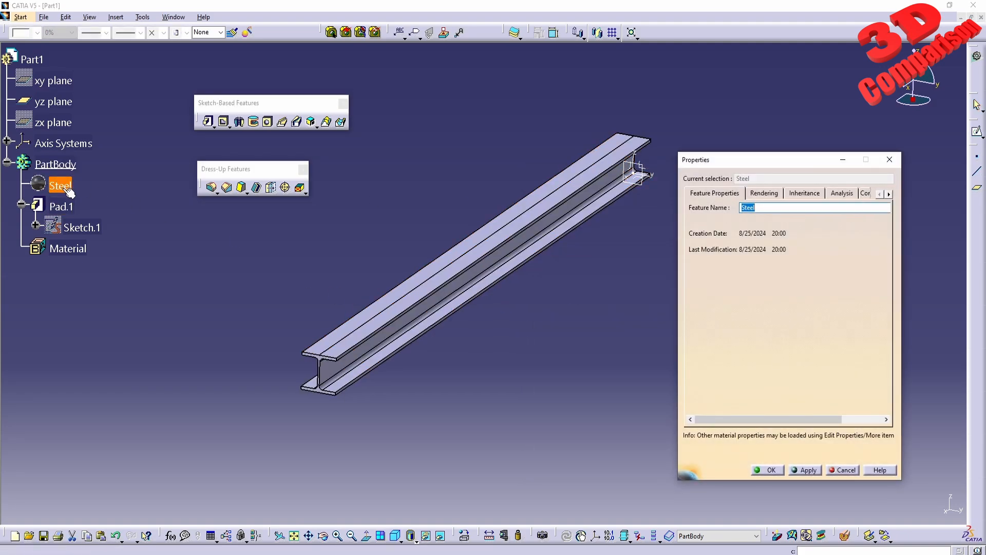
drag(830, 168, 647, 202)
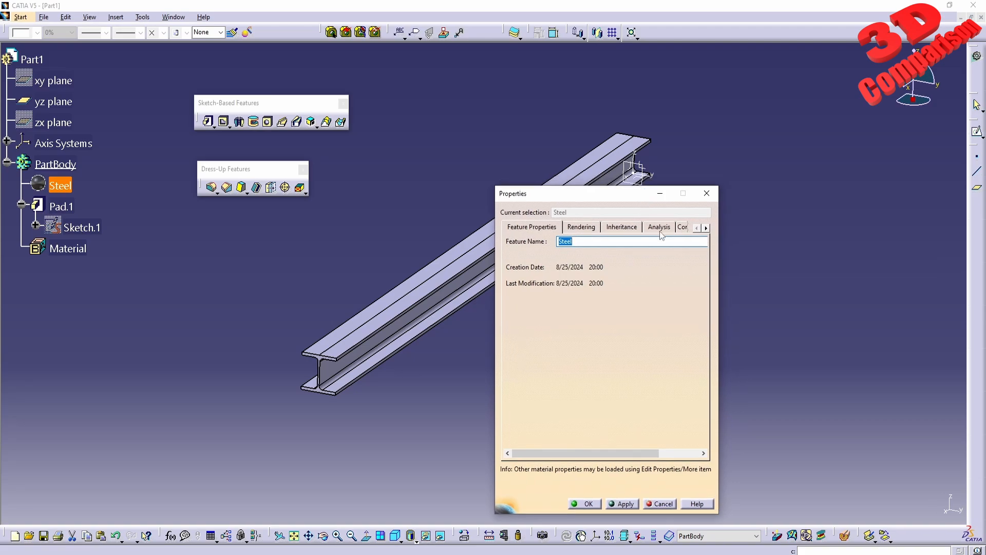
click(660, 227)
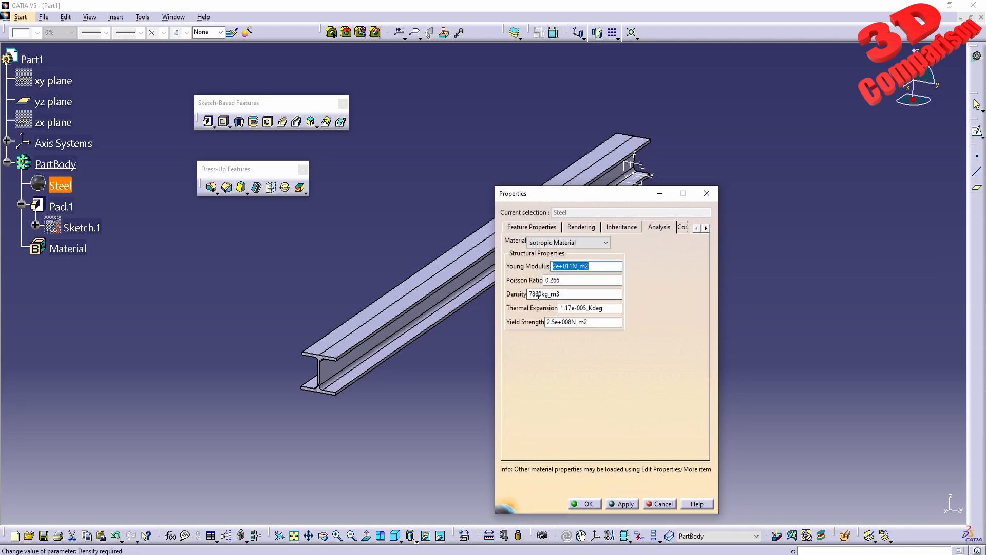
drag(531, 293, 563, 296)
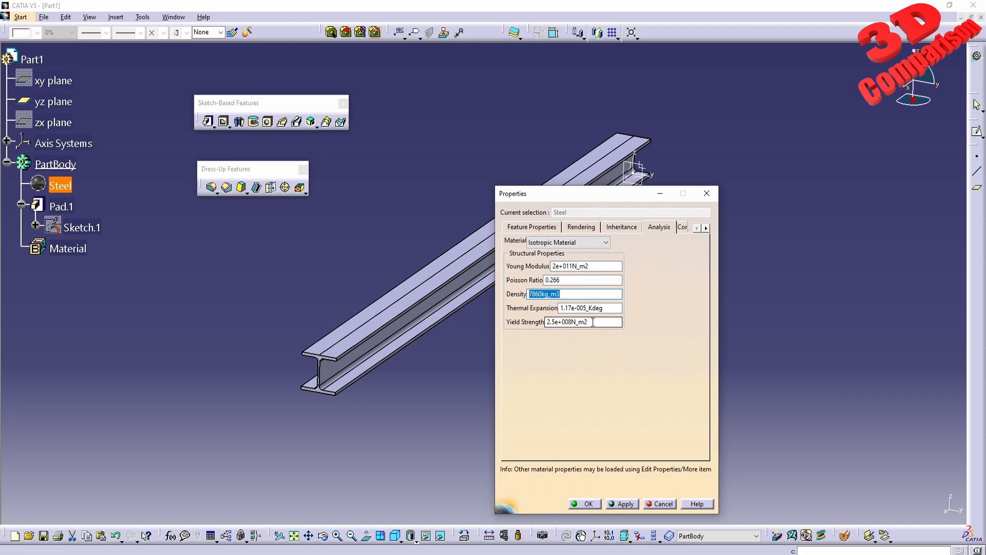
drag(616, 321, 535, 322)
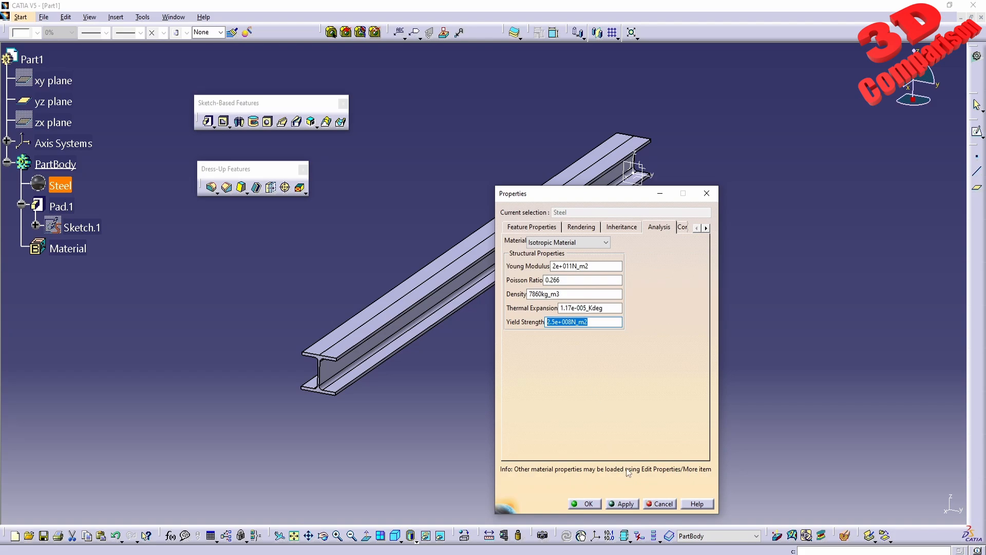
click(663, 504)
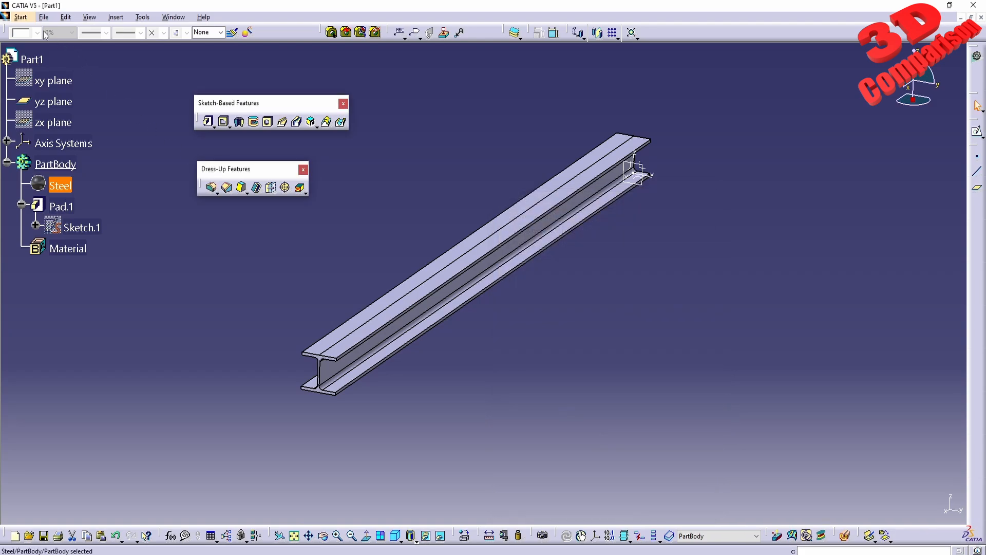
- Switch to the Generative Structural Analysis workbench and create a Static Analysis case for the beam
click(21, 17)
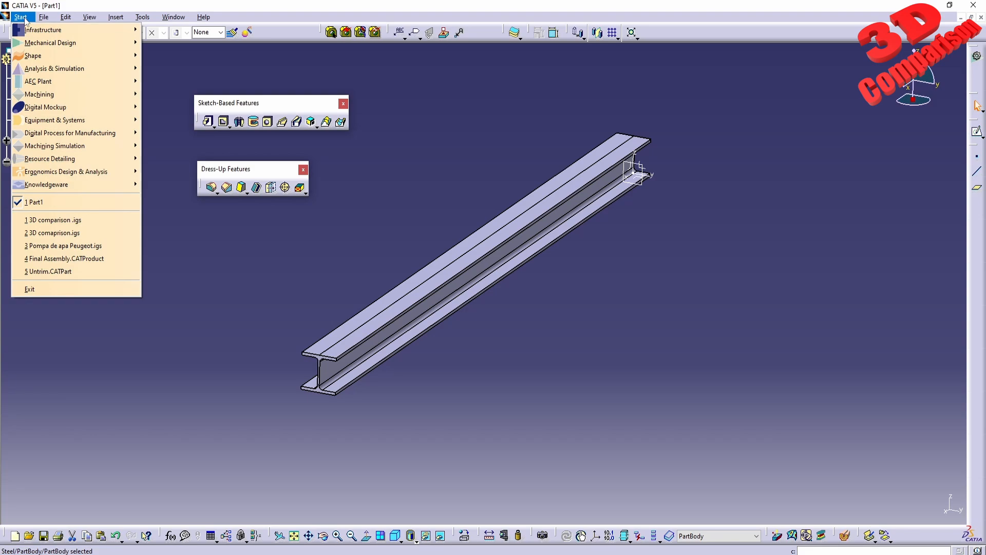
mouse_move(51, 67)
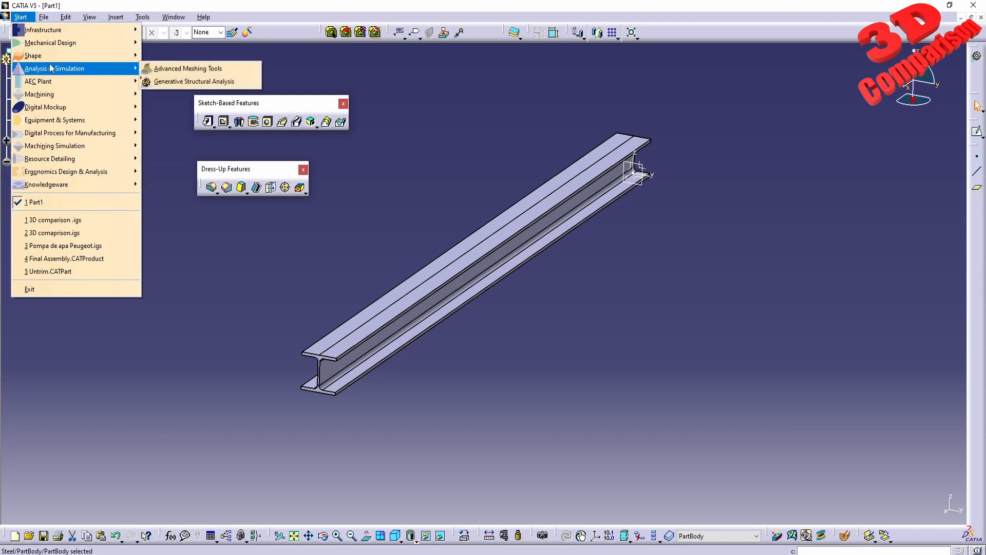
click(200, 82)
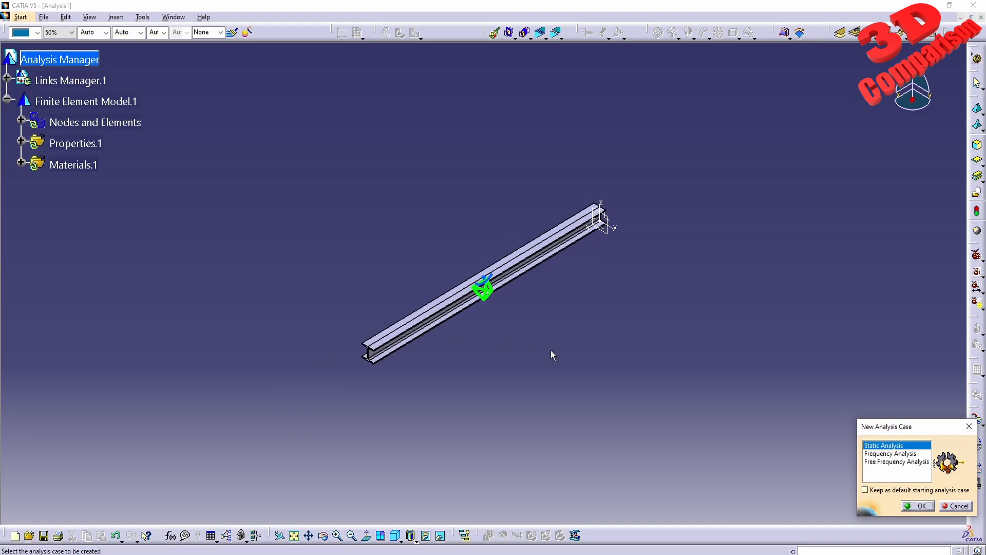
drag(887, 424, 736, 397)
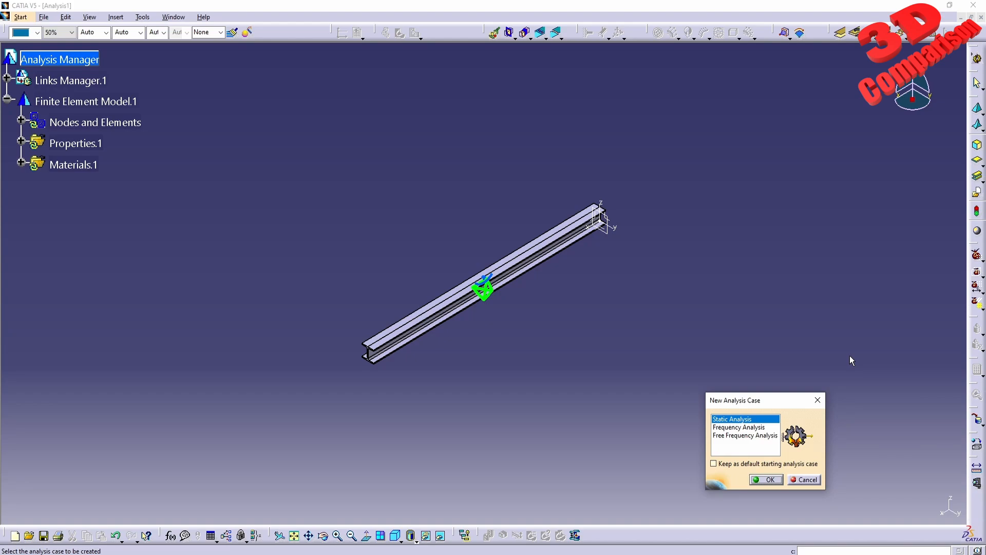
click(768, 480)
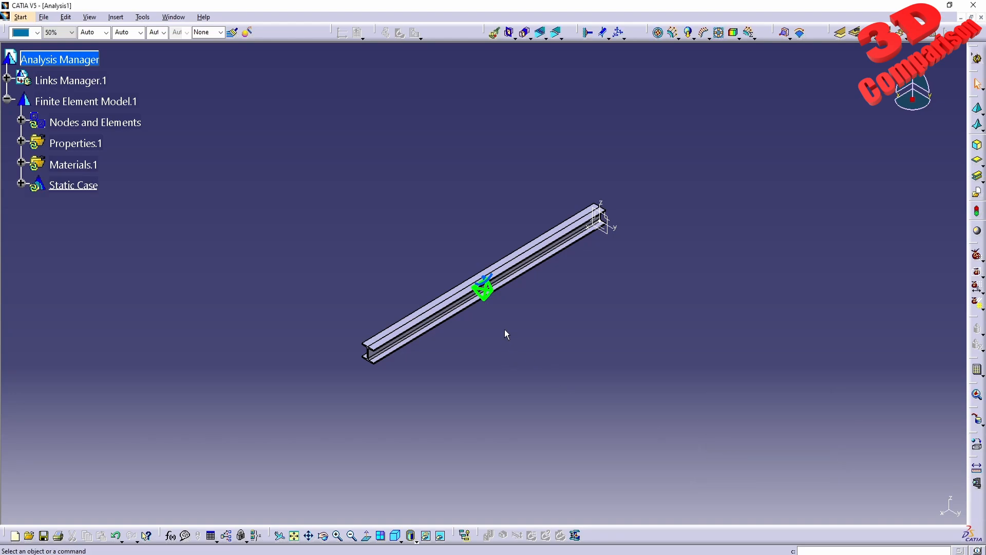
- Open the global parameters of the beam's OCTREE Tetrahedron Mesh under Nodes and Elements
middle_drag(505, 329, 522, 265)
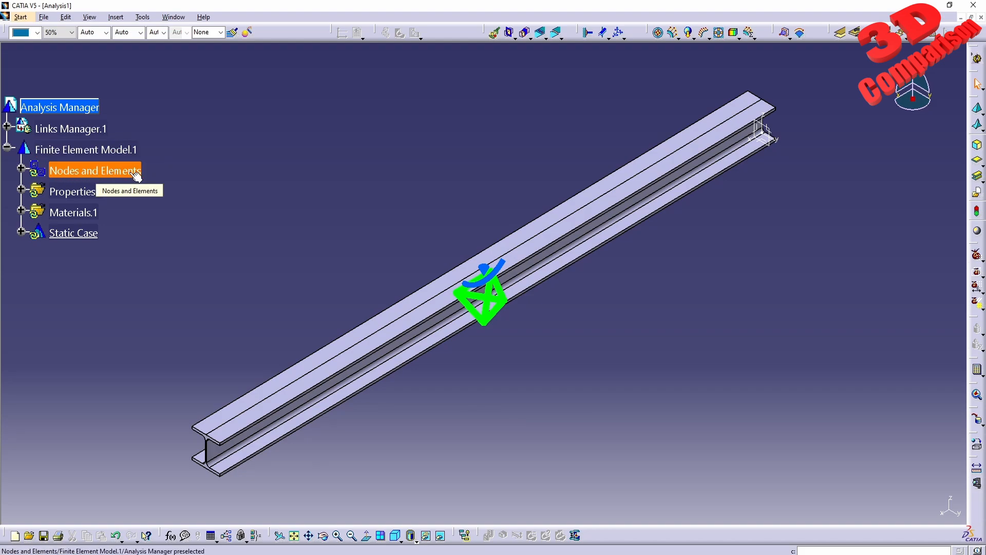
click(20, 168)
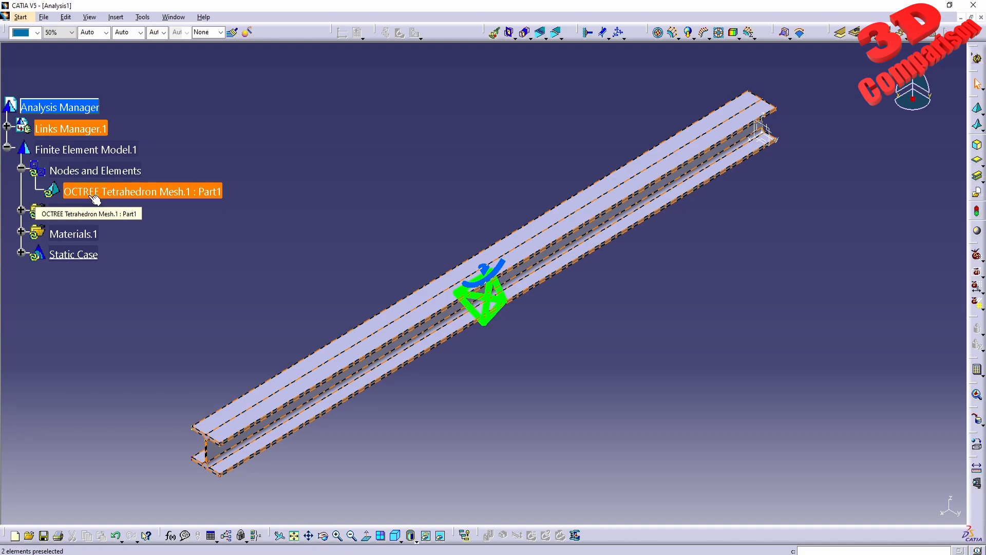
click(147, 192)
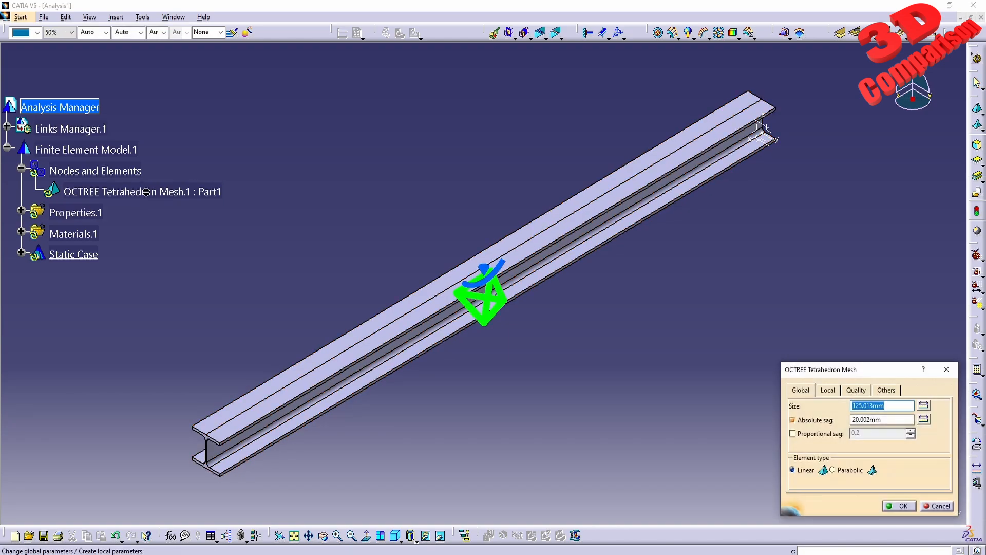
drag(849, 371, 700, 320)
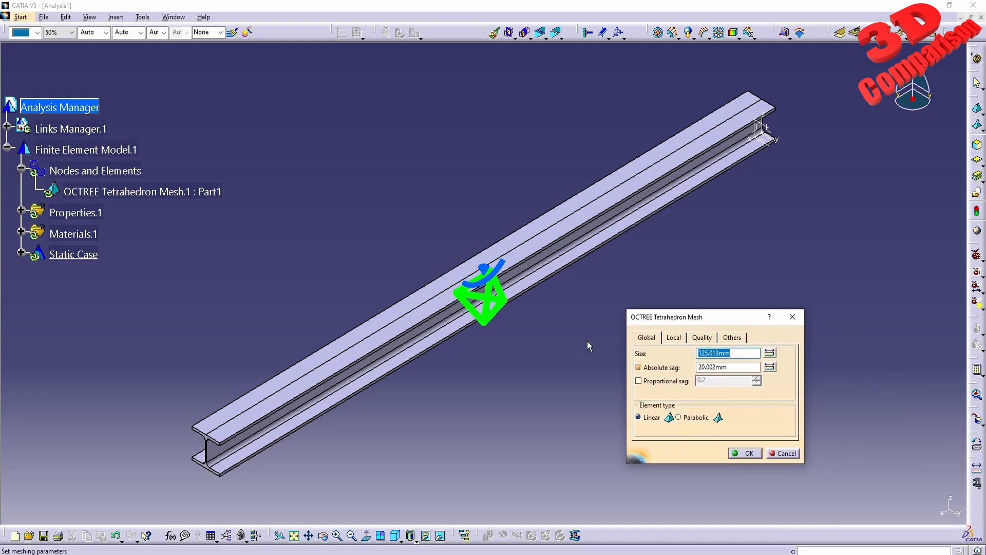
middle_drag(492, 393, 498, 356)
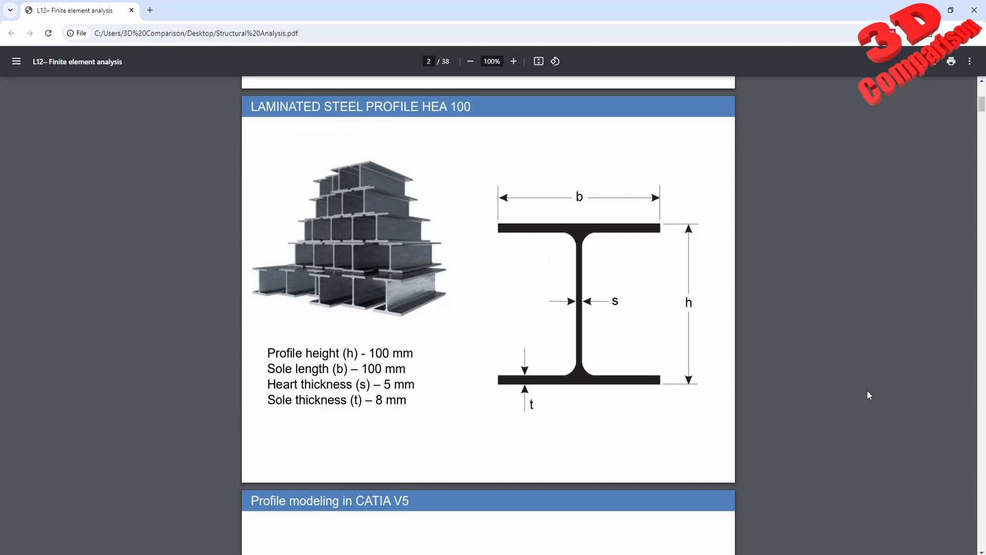
- Switch to Structural Analysis.pdf in the browser and read the slides on OCTREE Tetrahedron Mesh parameters and how octree decomposition works
scroll(868, 395, down, 20)
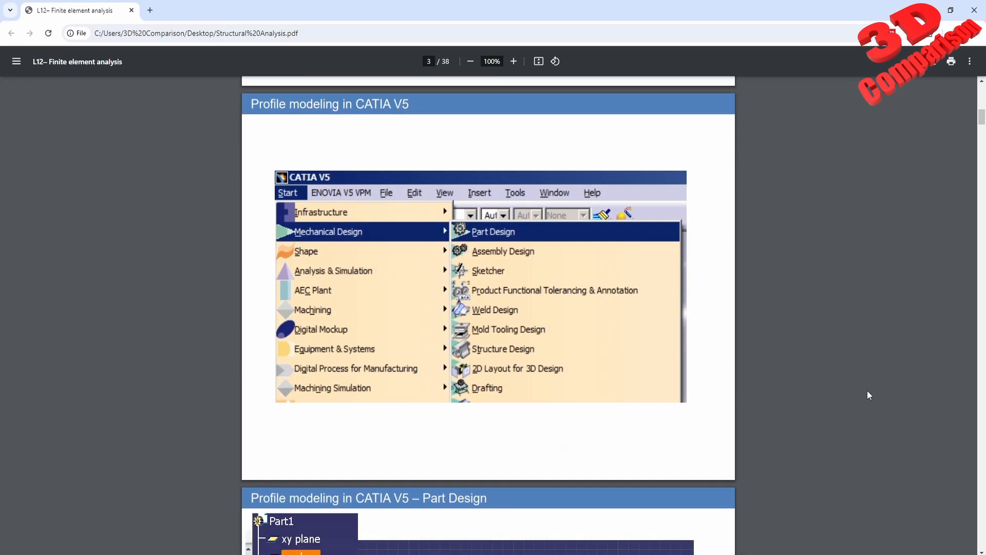
scroll(867, 390, down, 20)
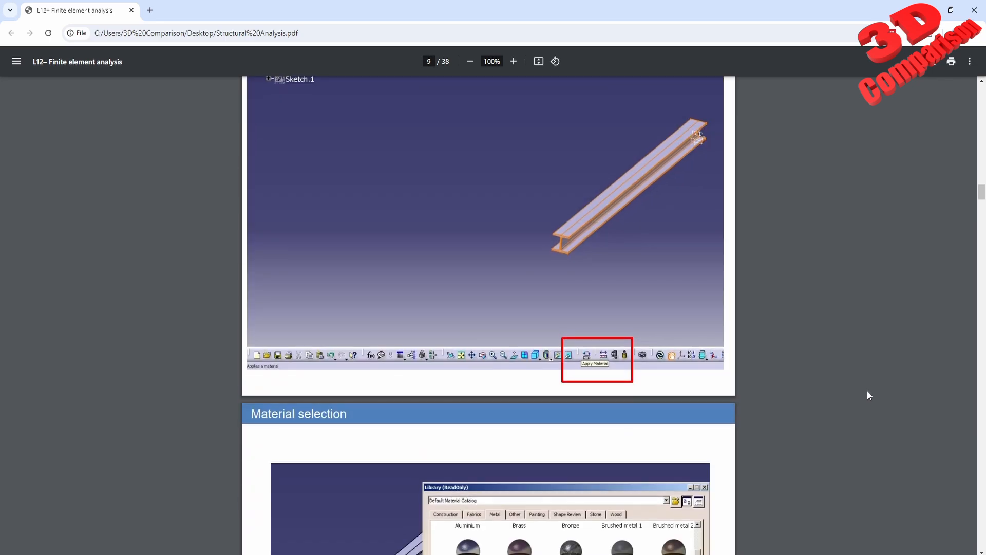
scroll(867, 395, down, 20)
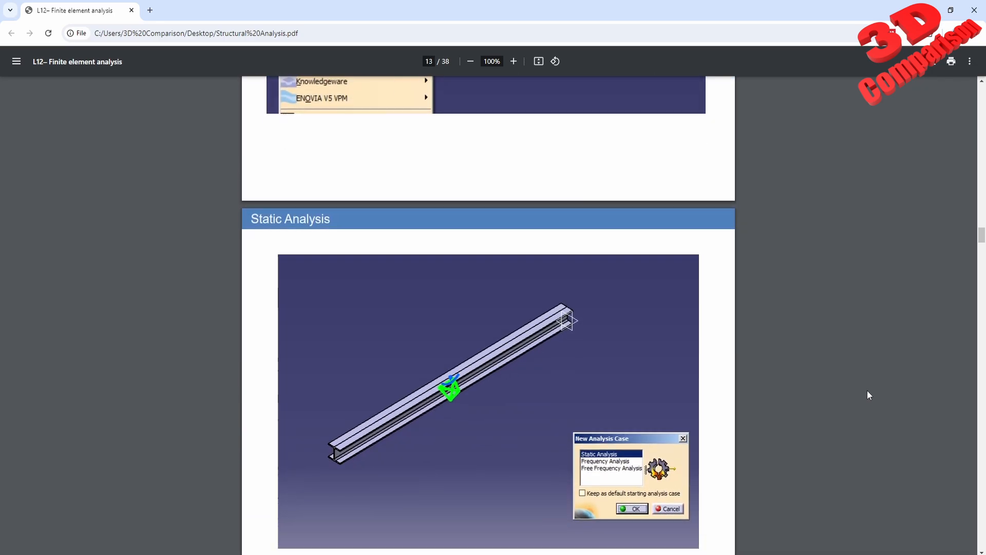
scroll(867, 391, down, 4)
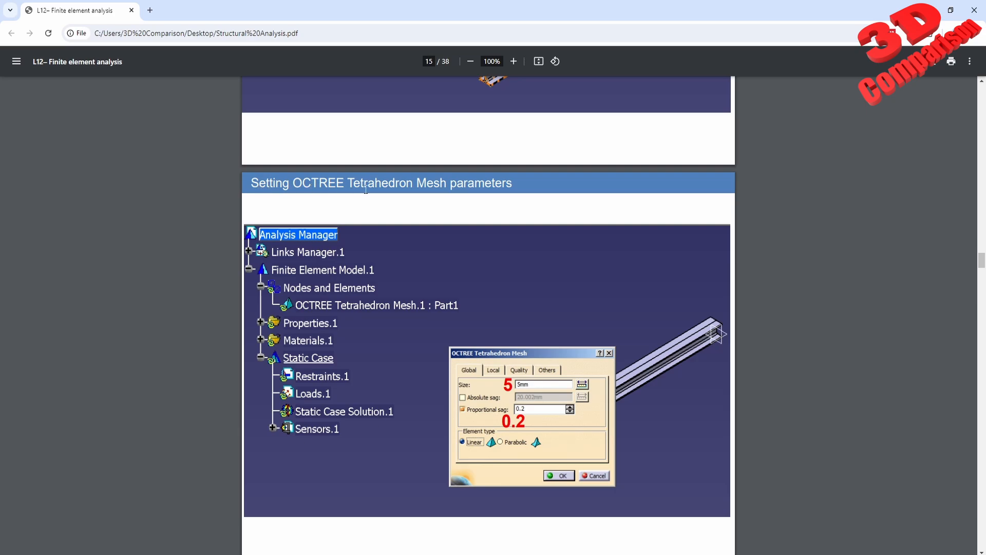
scroll(404, 307, down, 7)
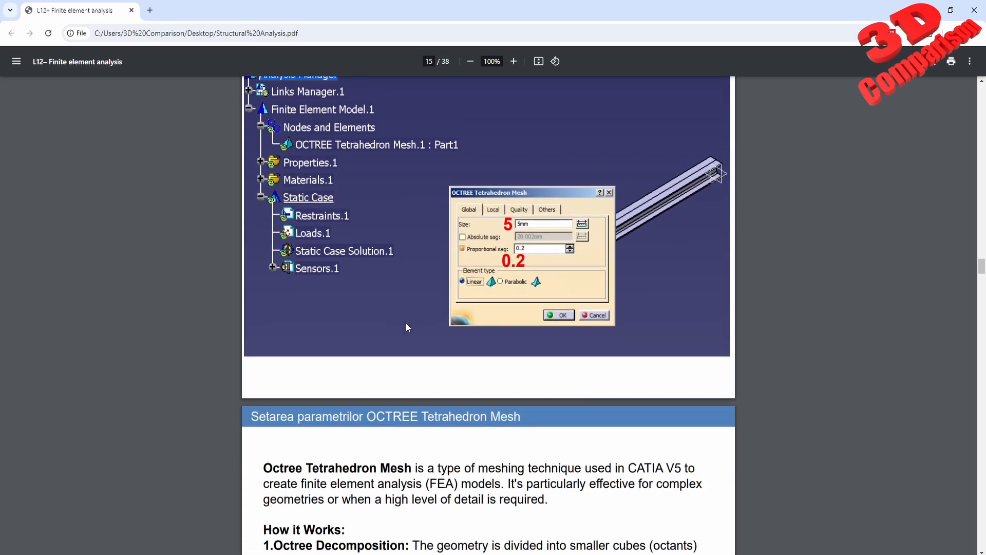
scroll(216, 291, down, 3)
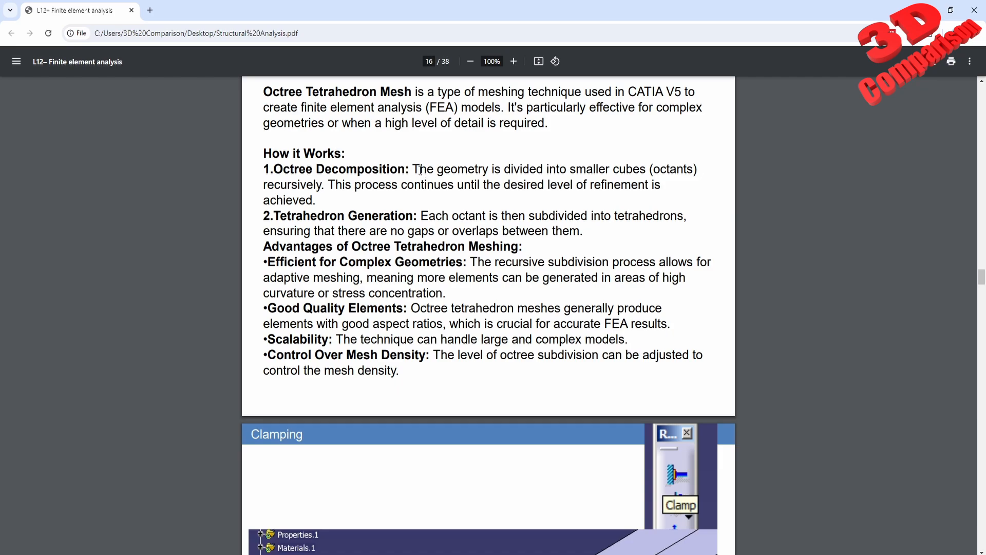
drag(414, 169, 693, 169)
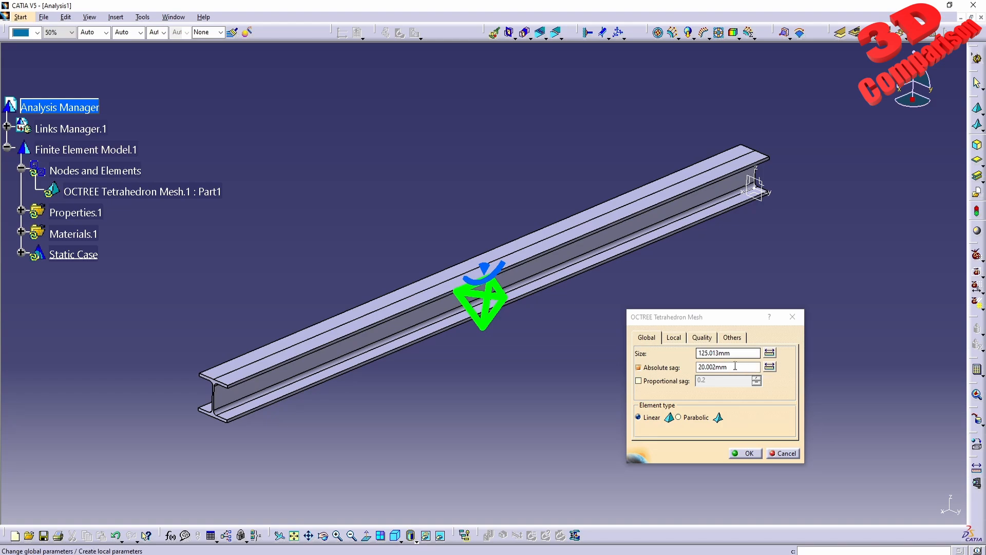
- Return to CATIA, accept the mesh parameters as they are and check the commands available for the OCTREE Tetrahedron Mesh
click(748, 454)
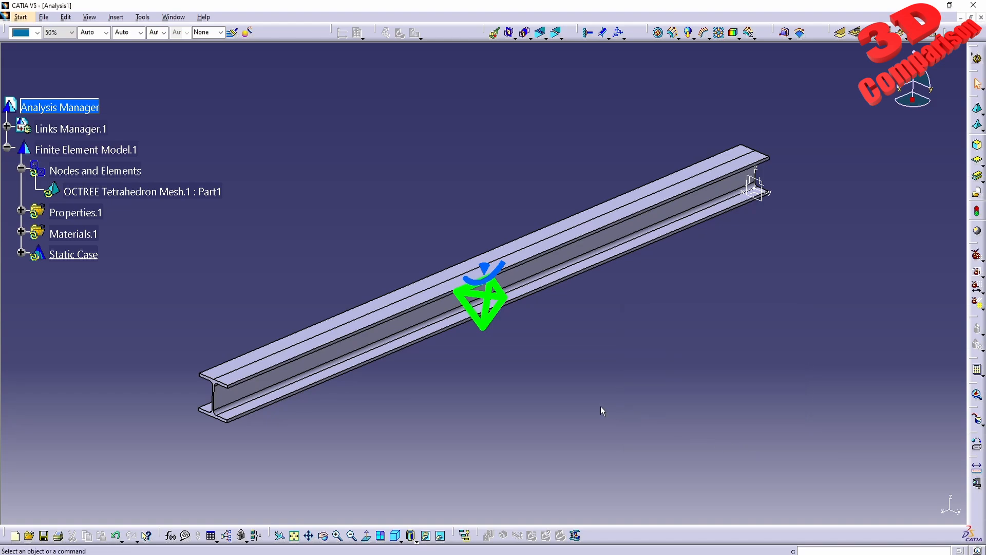
right_click(97, 191)
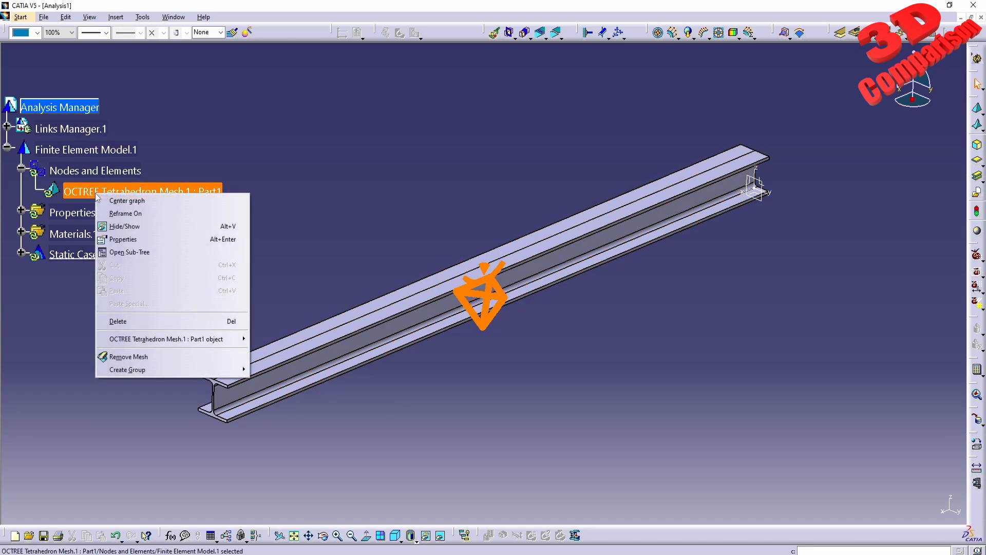
click(445, 415)
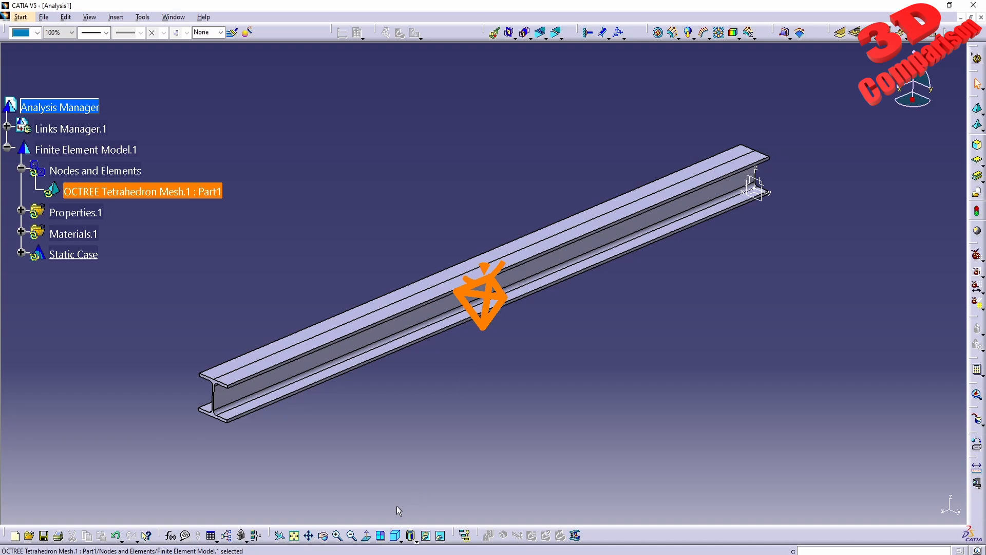
- Compare the beam in Shading with Edges without Smooth Edges and Shading with Material, and return to Shading with Edges
click(413, 539)
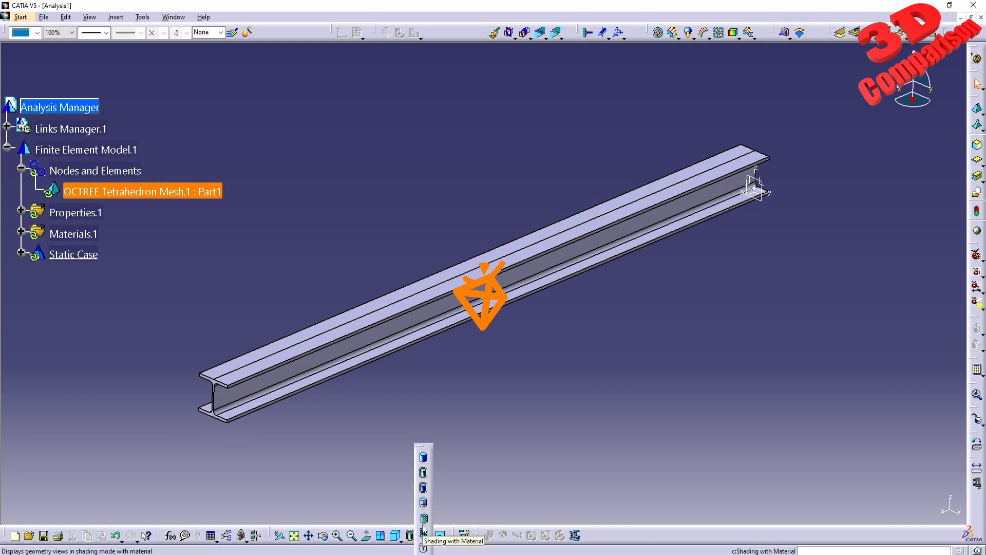
click(423, 487)
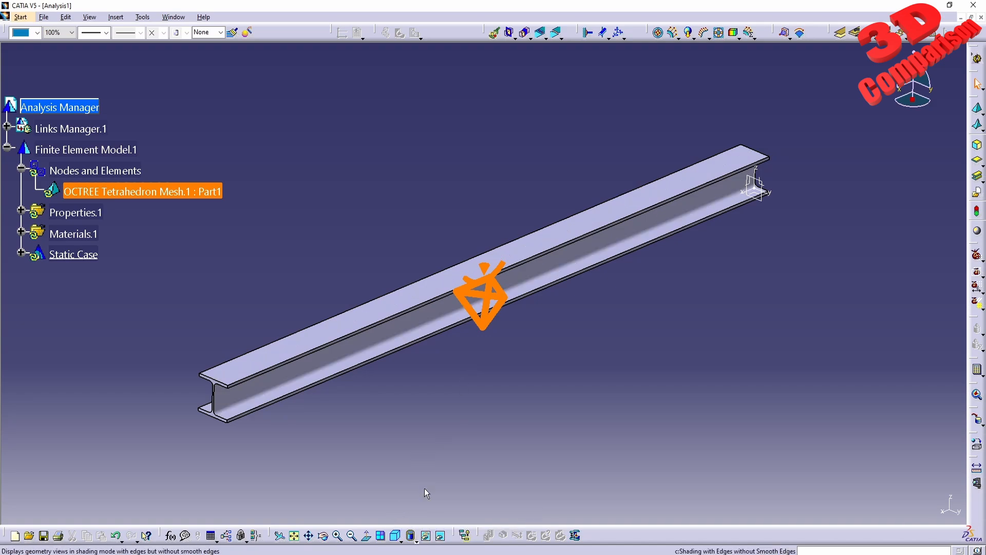
click(414, 535)
click(426, 518)
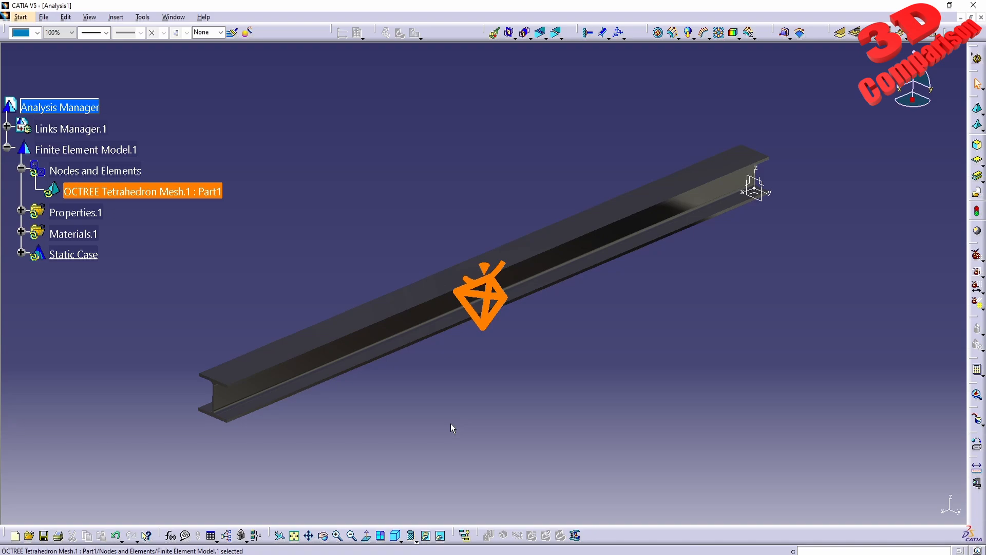
click(413, 537)
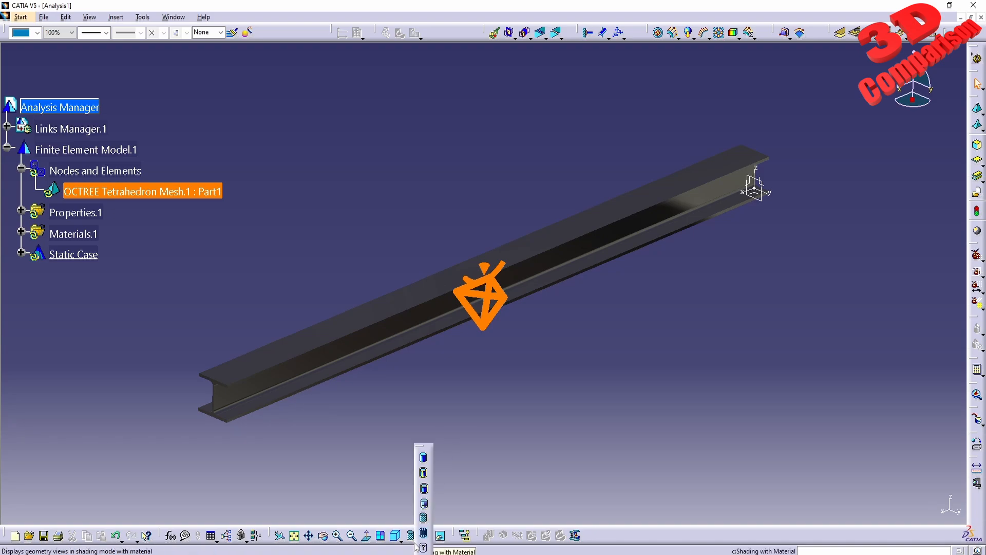
click(424, 473)
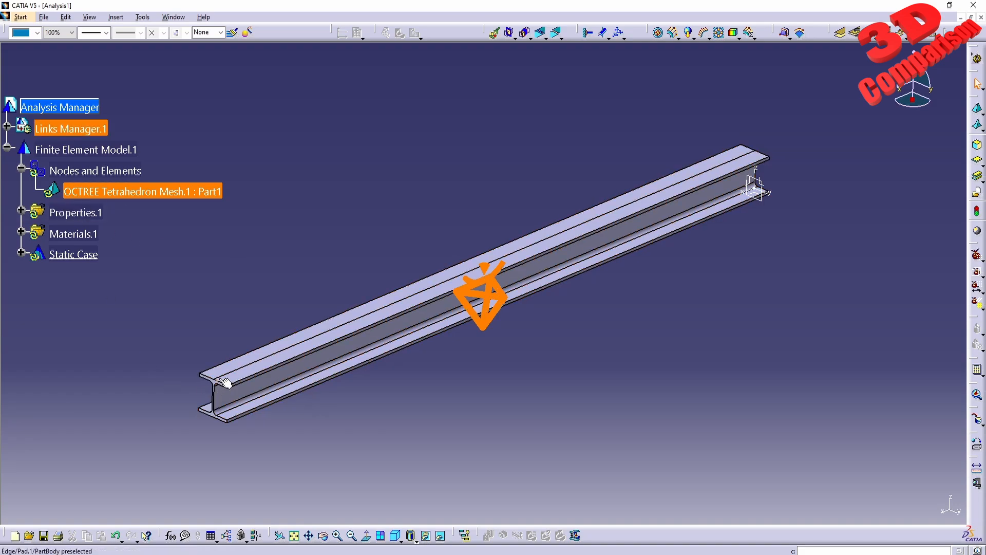
- Run the computation of the analysis with the All option and continue past the resource estimation
mouse_move(241, 421)
middle_down()
mouse_move(414, 308)
mouse_move(417, 184)
mouse_move(432, 274)
middle_up()
mouse_move(431, 274)
middle_down()
mouse_move(432, 287)
mouse_move(304, 391)
middle_up()
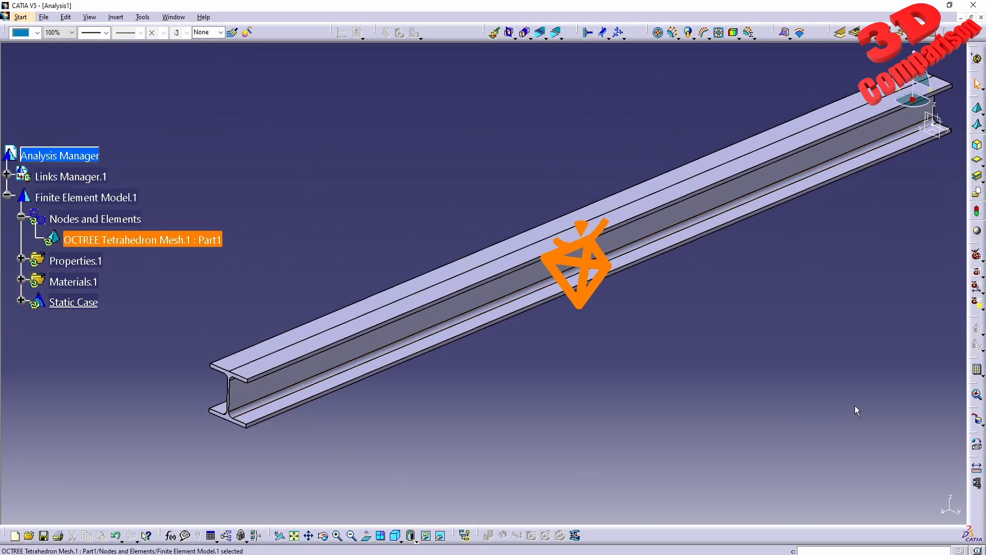
click(977, 369)
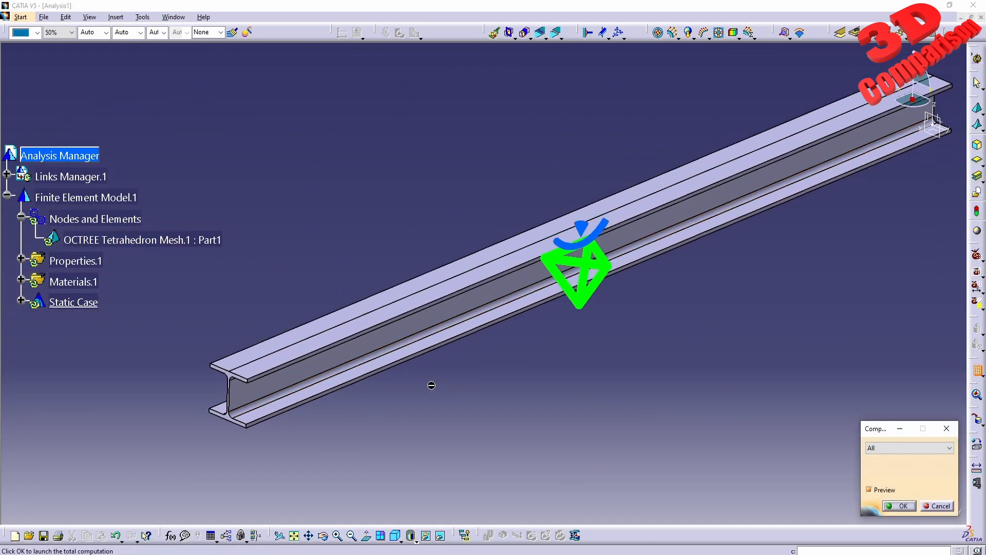
click(899, 506)
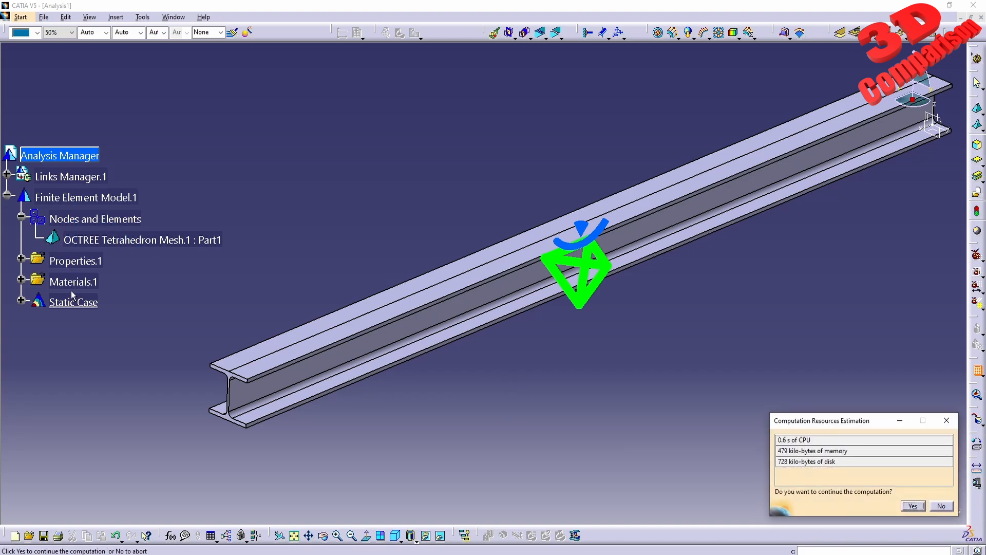
click(912, 506)
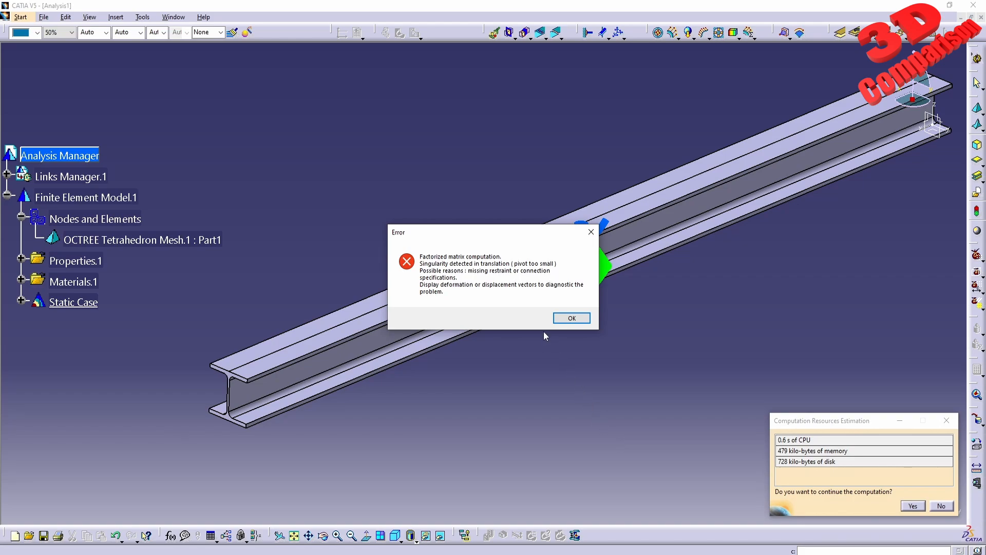
drag(505, 234, 409, 72)
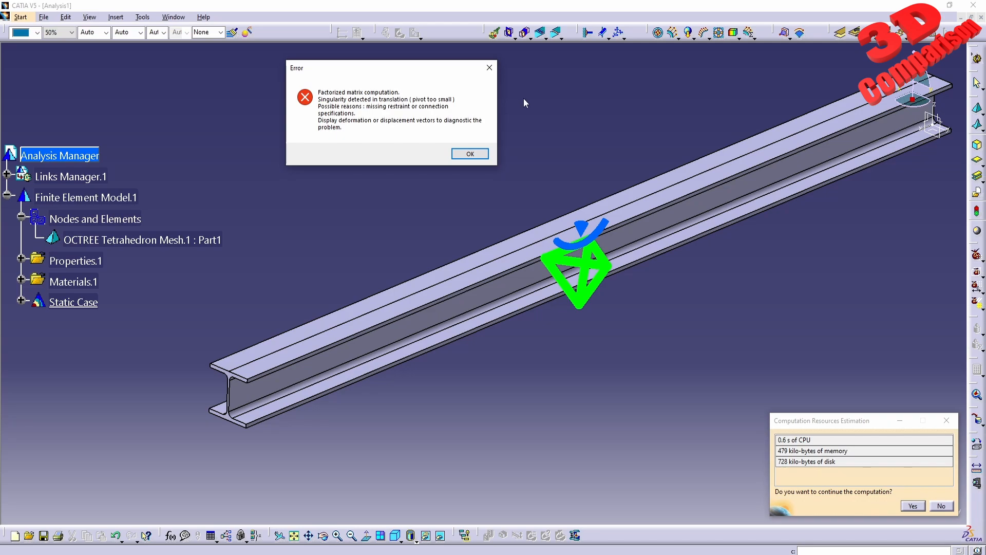
drag(393, 75, 323, 78)
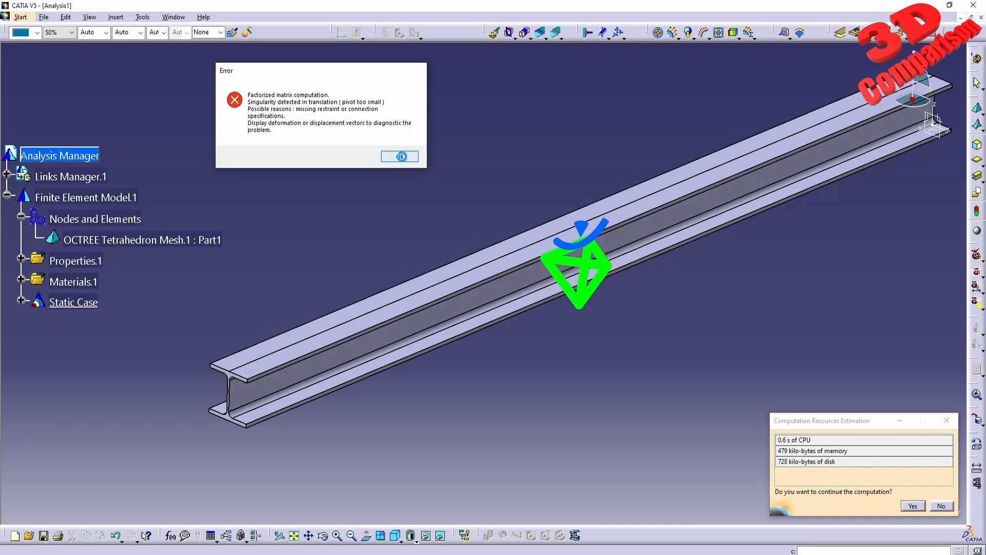
click(403, 159)
- Detach the Image tools as a floating set and generate the Deformation image of the static case
middle_drag(698, 328, 666, 348)
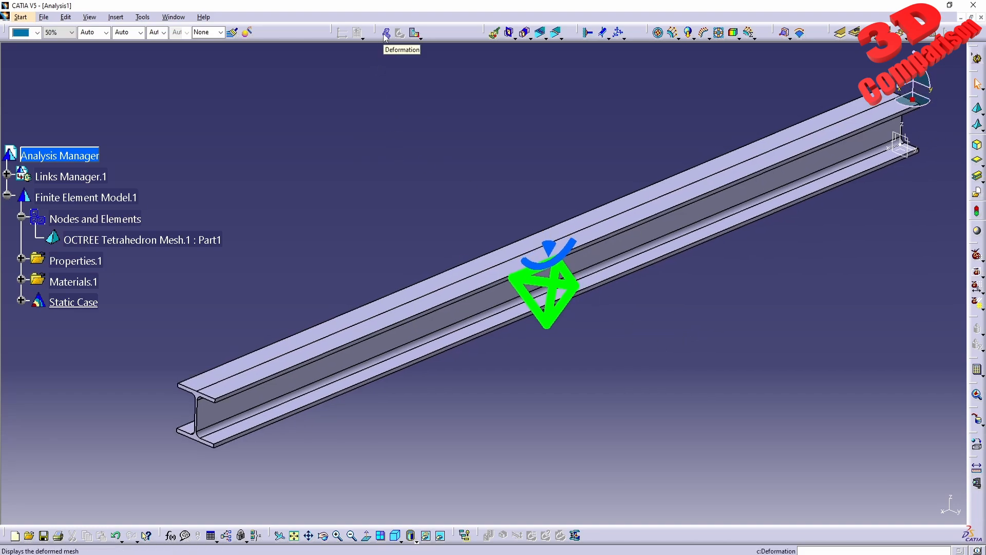
drag(378, 32, 391, 75)
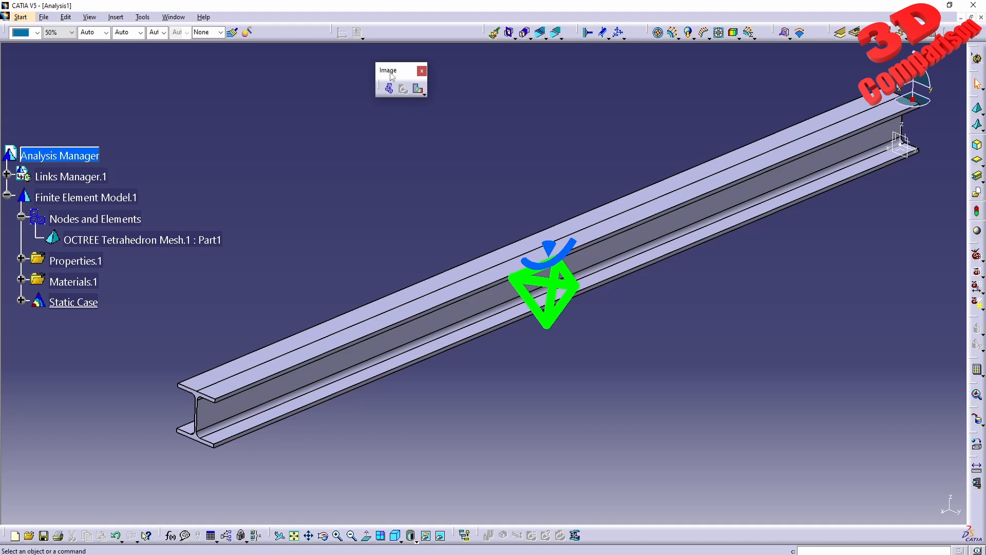
click(389, 88)
- Examine the tetrahedral elements of the deformed mesh at the beam's end, flanges and web from several angles
middle_drag(625, 150, 558, 212)
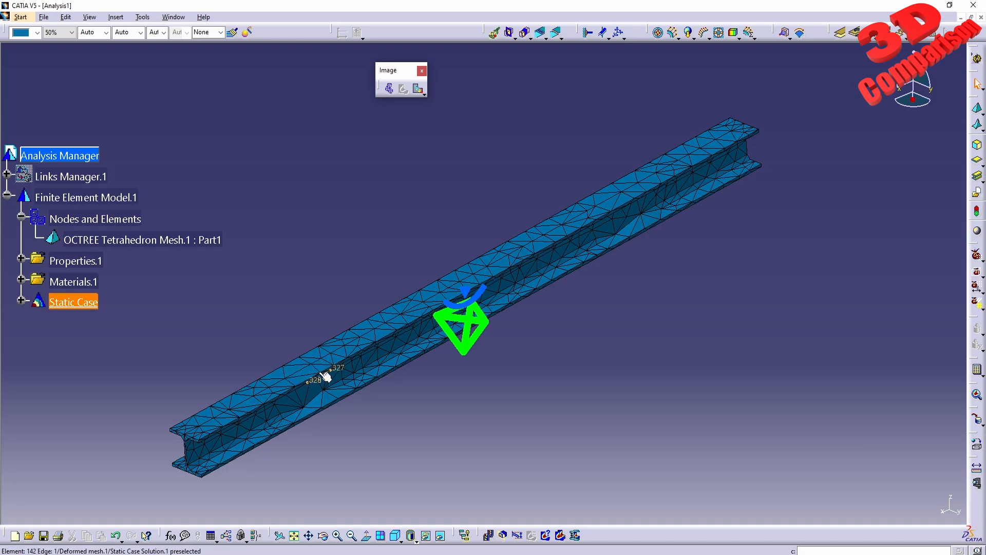
middle_drag(268, 418, 426, 231)
middle_drag(282, 374, 455, 293)
middle_drag(276, 352, 405, 281)
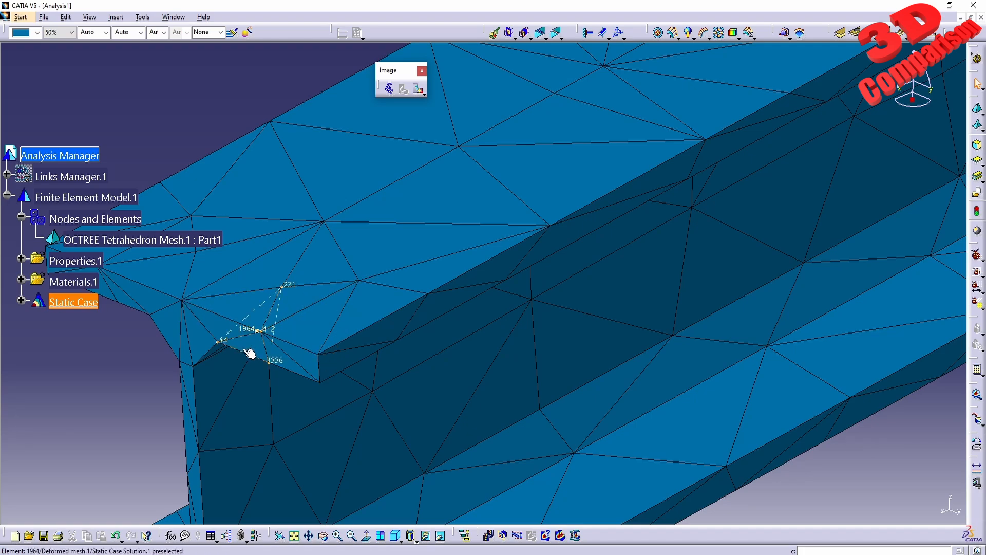
middle_drag(273, 355, 491, 291)
middle_drag(618, 177, 451, 352)
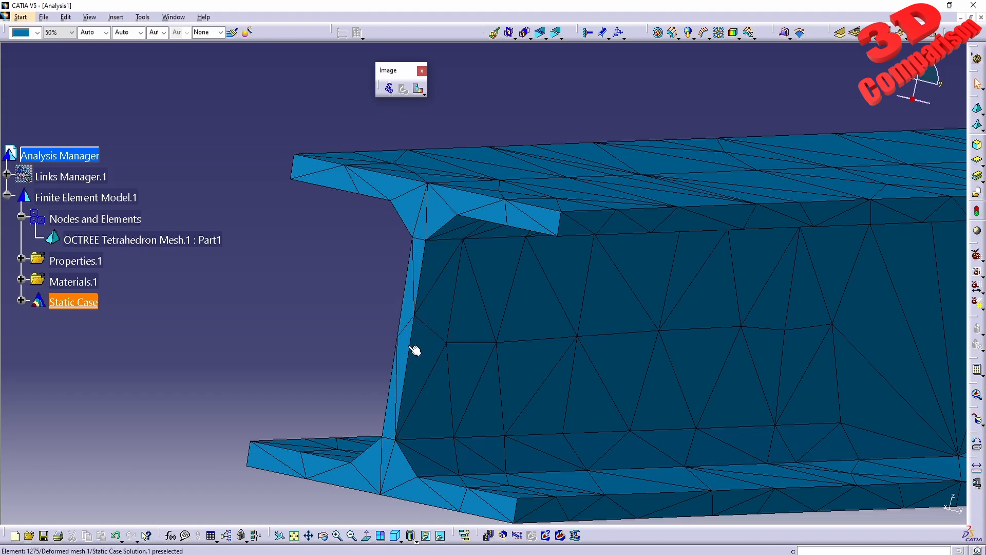
middle_drag(628, 262, 528, 362)
middle_drag(667, 298, 571, 301)
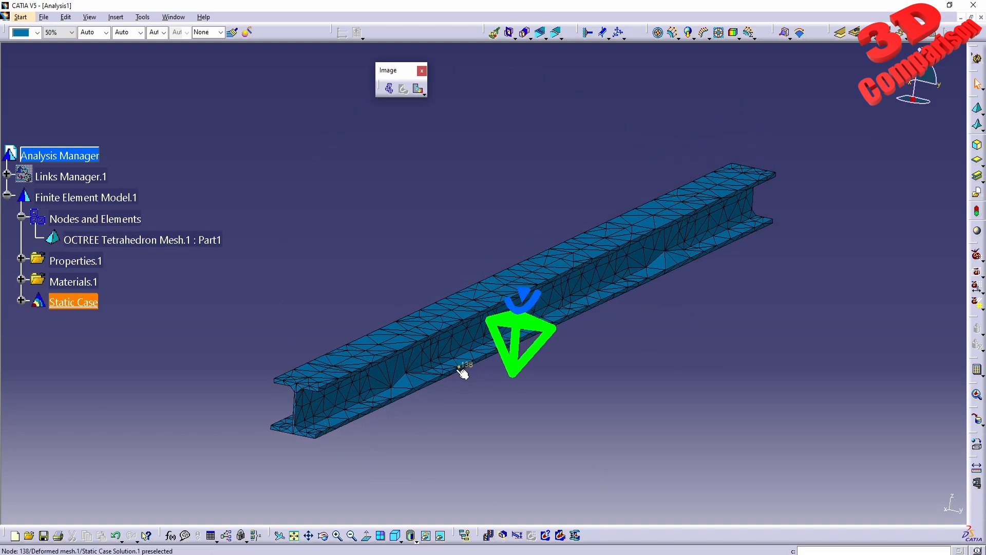
middle_drag(416, 433, 612, 273)
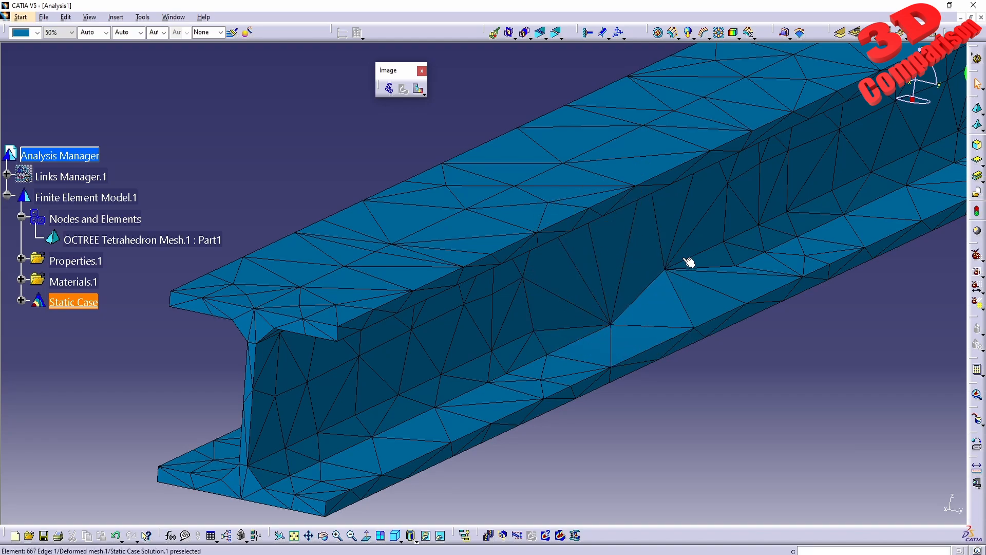
middle_drag(565, 291, 595, 363)
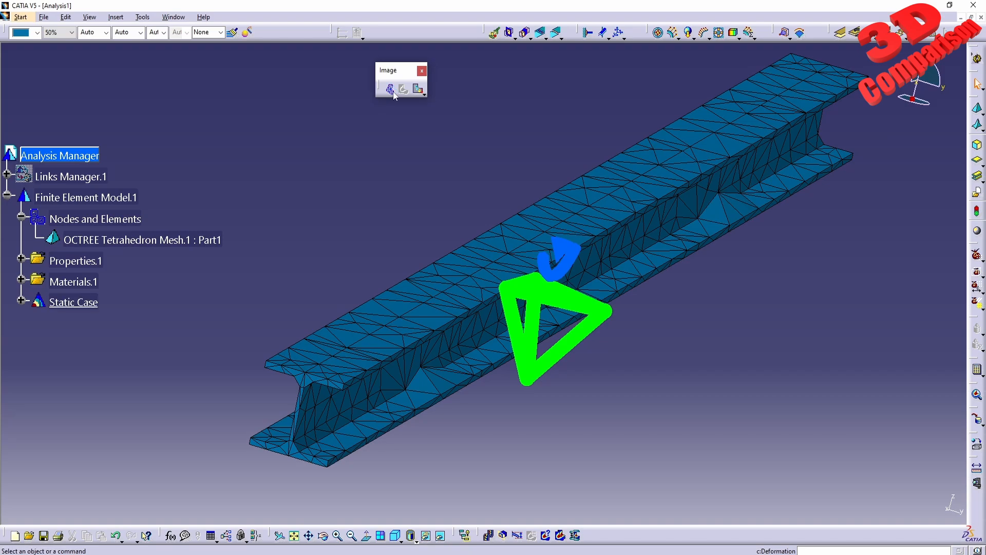
- Expand the Static Case down to its solution and deactivate the deformed mesh image
click(21, 300)
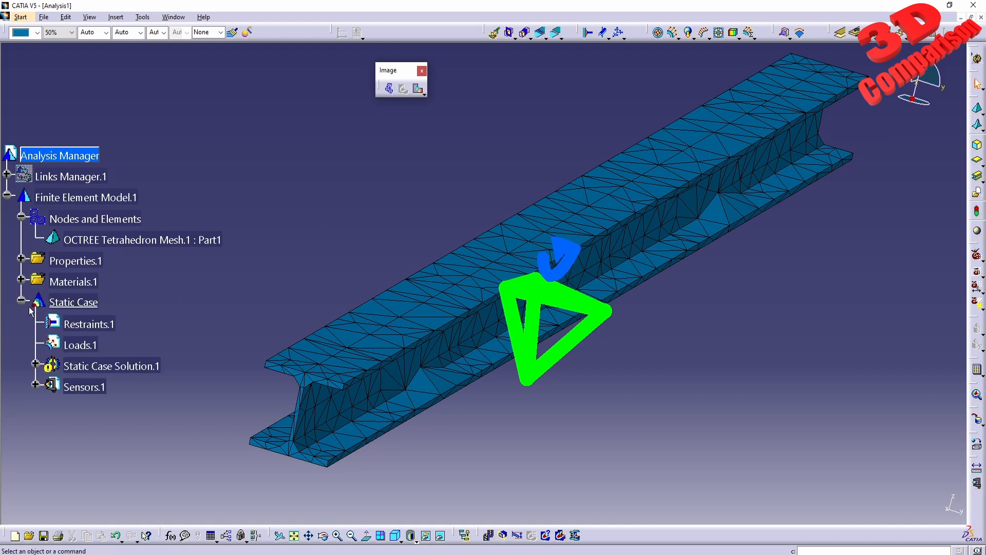
click(36, 363)
right_click(114, 392)
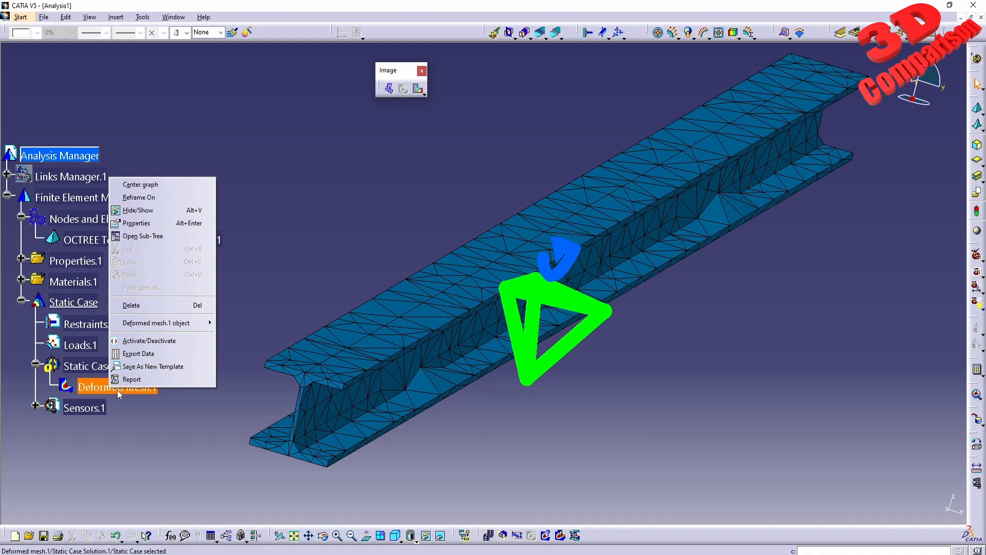
click(149, 340)
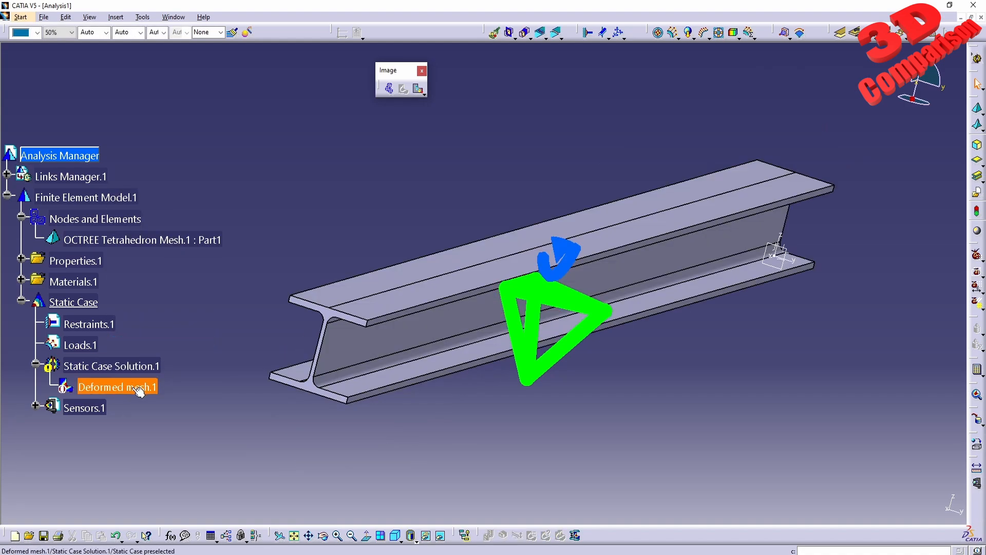
- Create a Clamp restraint on the I-shaped end face of the beam farthest from the part's origin
middle_drag(545, 221, 454, 278)
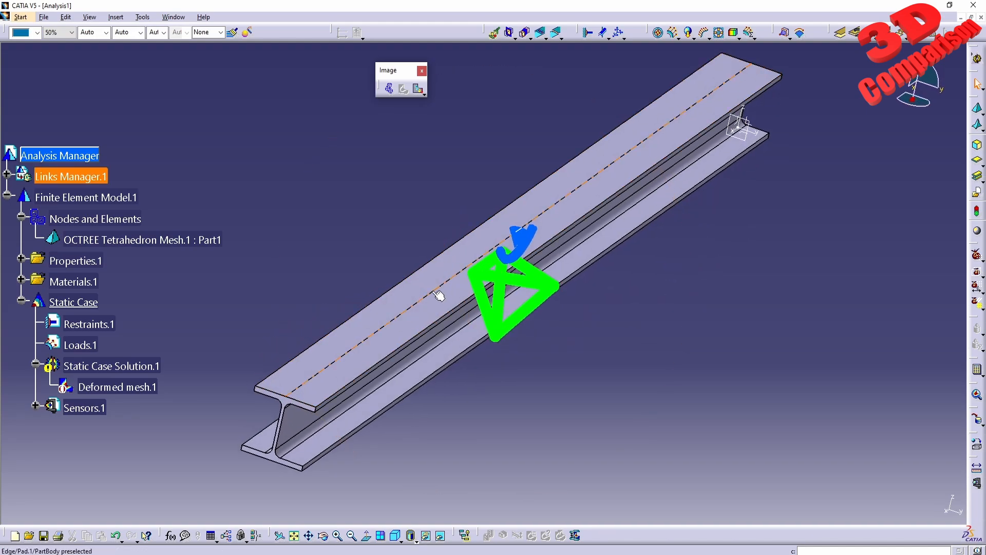
click(589, 34)
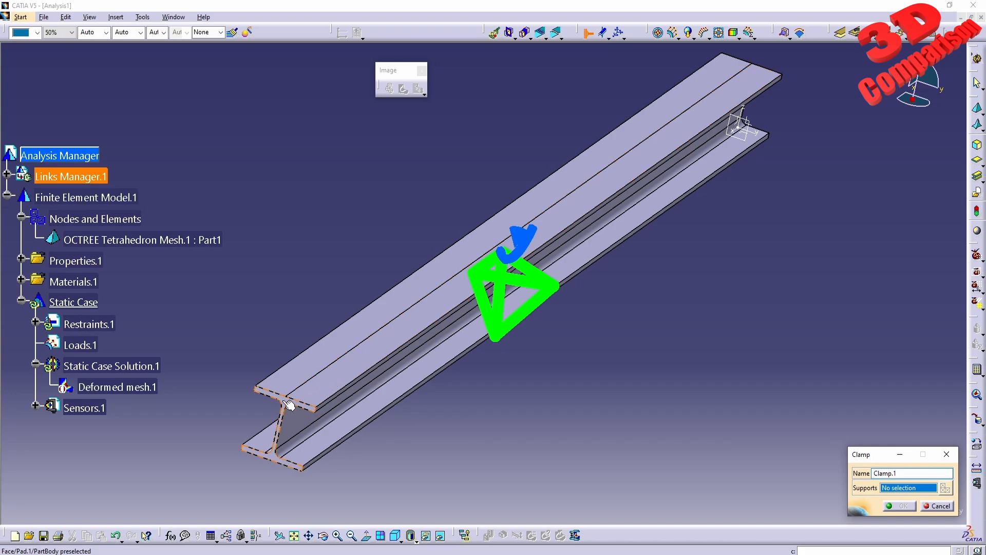
click(289, 406)
middle_drag(486, 396, 502, 441)
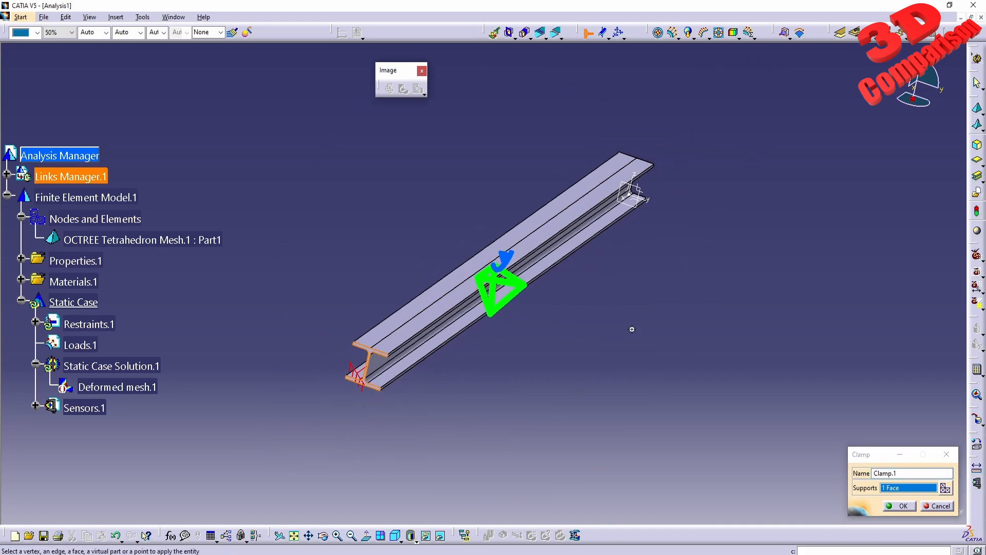
middle_drag(630, 329, 519, 357)
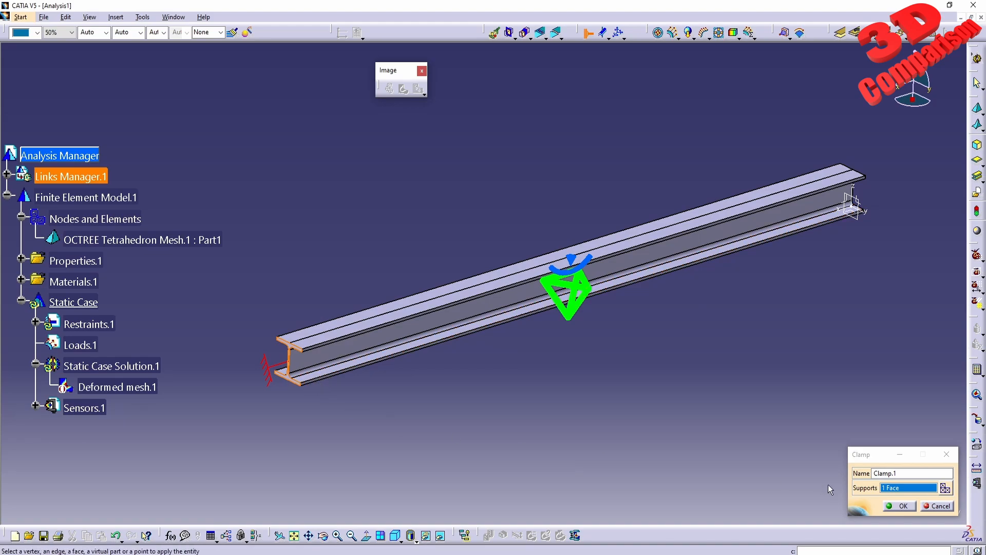
click(885, 505)
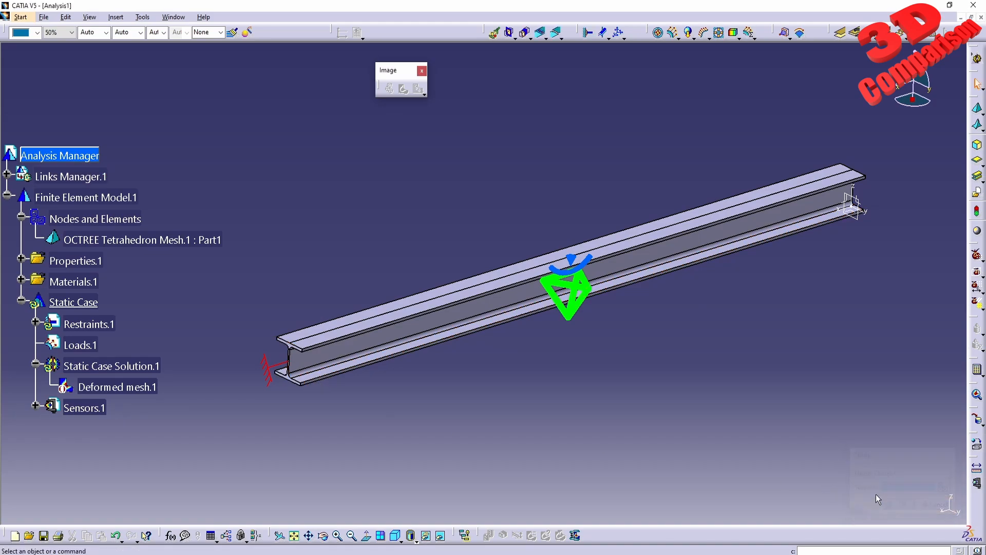
- Start a Distributed Force on the two faces of the beam's upper flange and set its norm to 5000 N
click(675, 35)
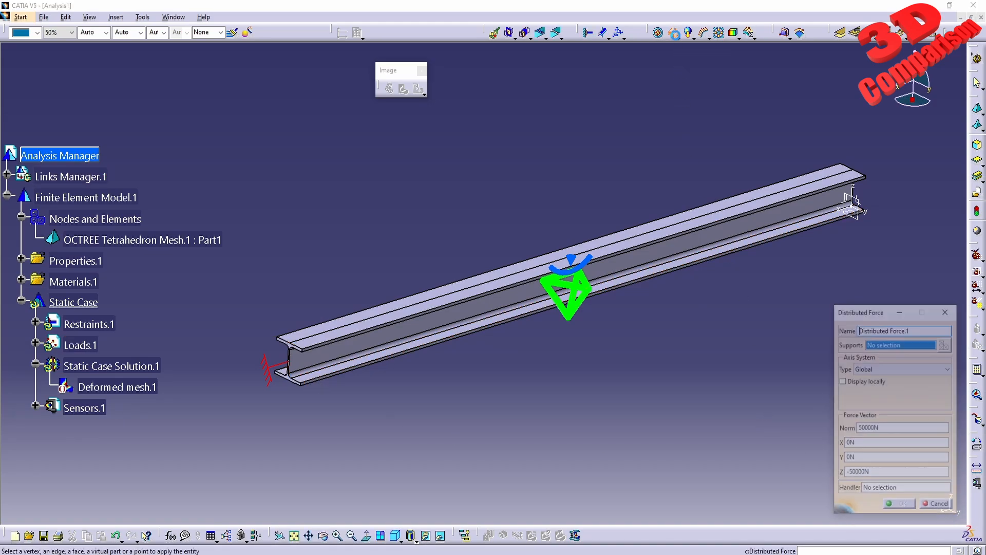
mouse_move(418, 324)
middle_down()
mouse_move(442, 363)
mouse_move(426, 314)
middle_up()
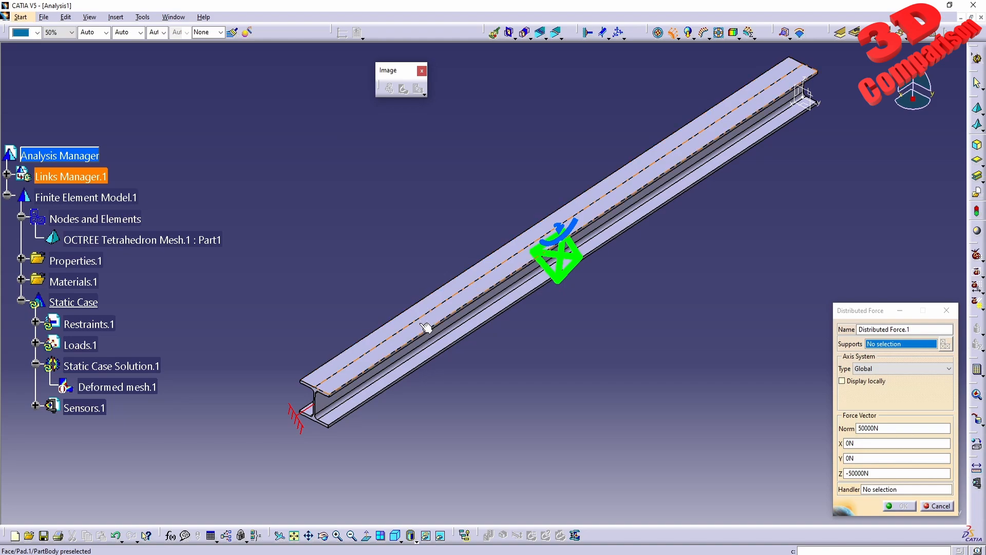
click(428, 314)
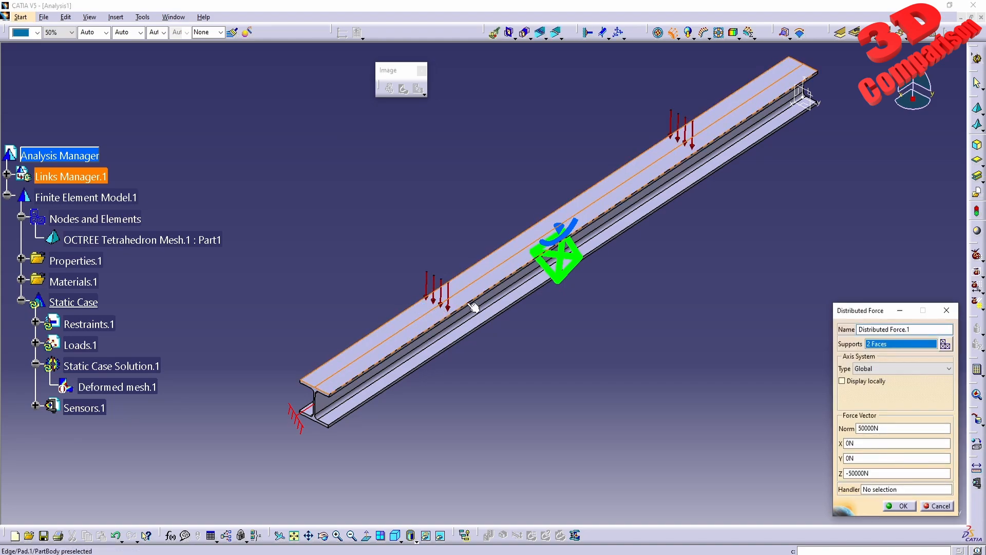
ctrl+middle_drag(508, 383, 505, 297)
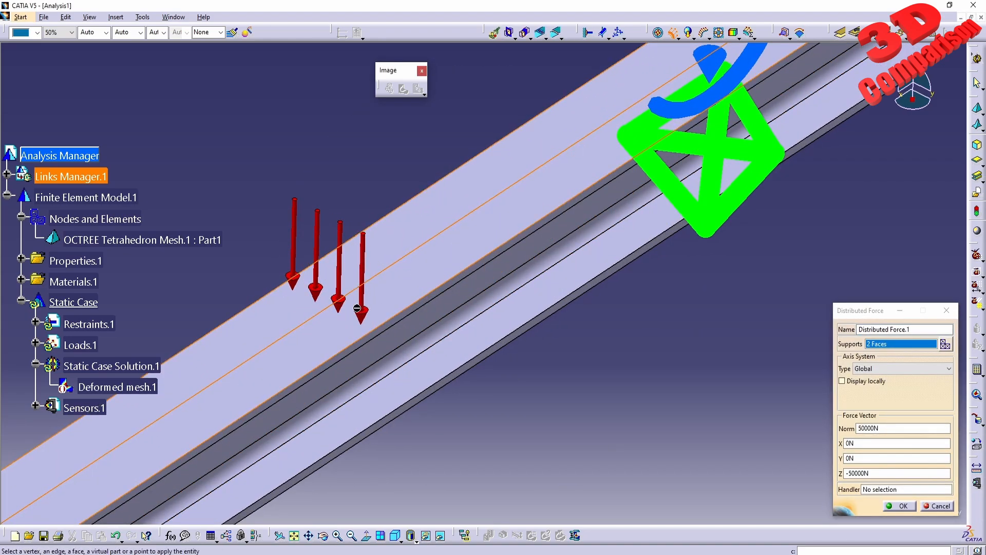
drag(881, 428, 768, 418)
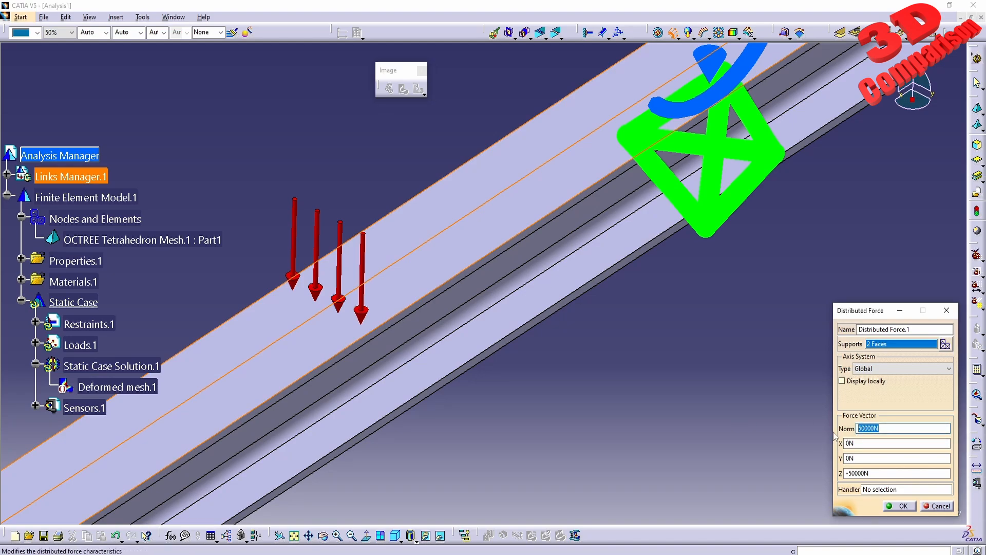
text(5000)
key(Tab)
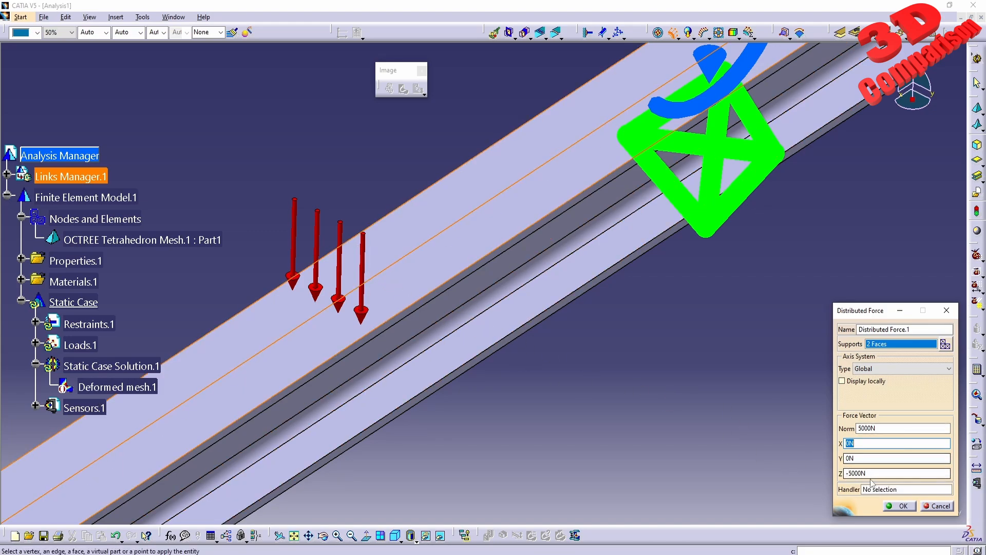
- Reverse the distributed force by setting its Z component to 5000 N
click(851, 473)
key(BackSpace)
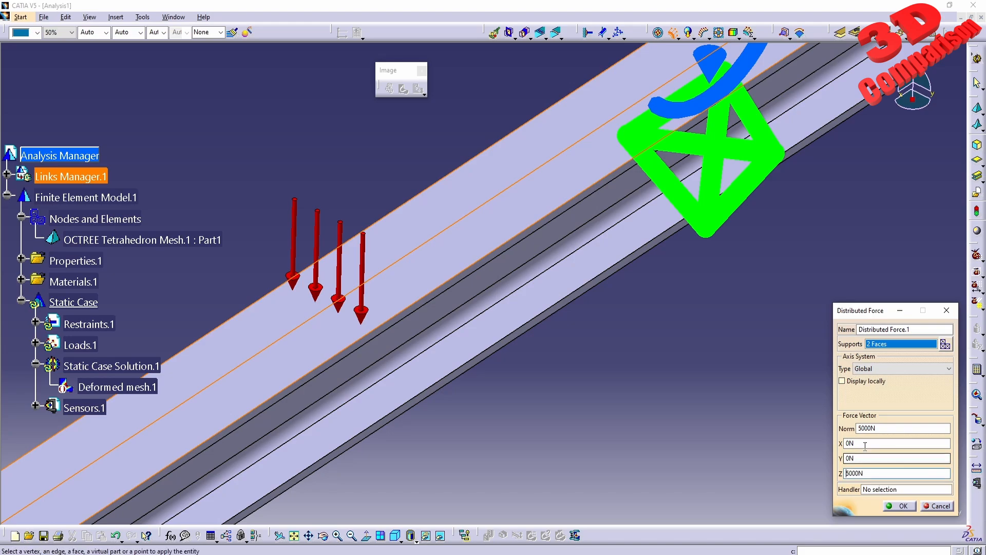
key(Return)
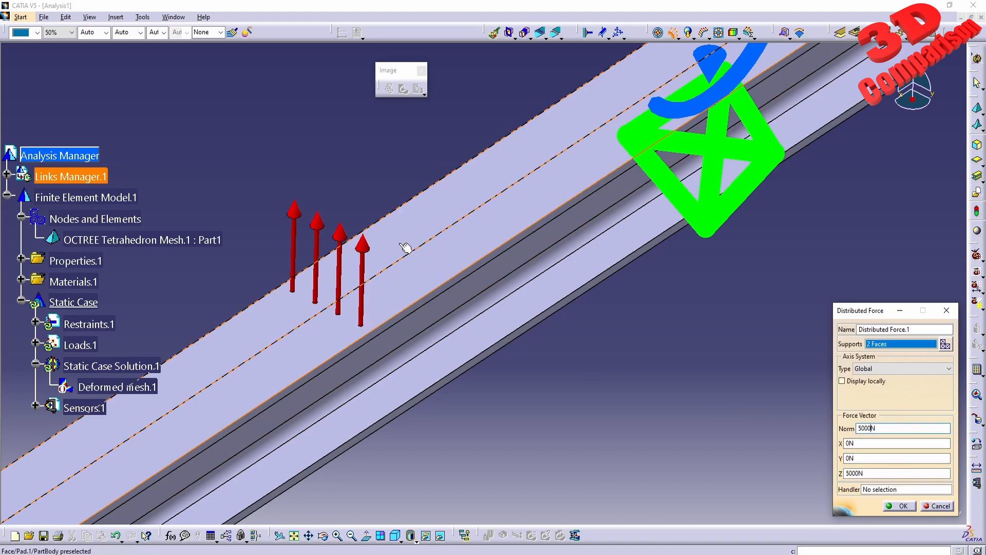
- Set the distributed force's Z component to -5000 N so it pushes down on the upper flange, and create it
click(846, 473)
text(-)
click(864, 443)
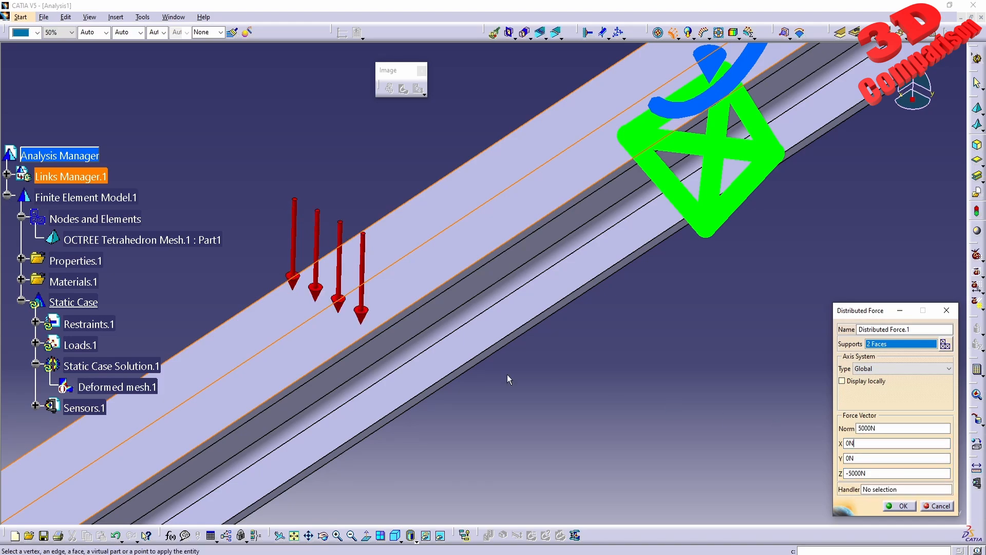
middle_drag(372, 319, 480, 411)
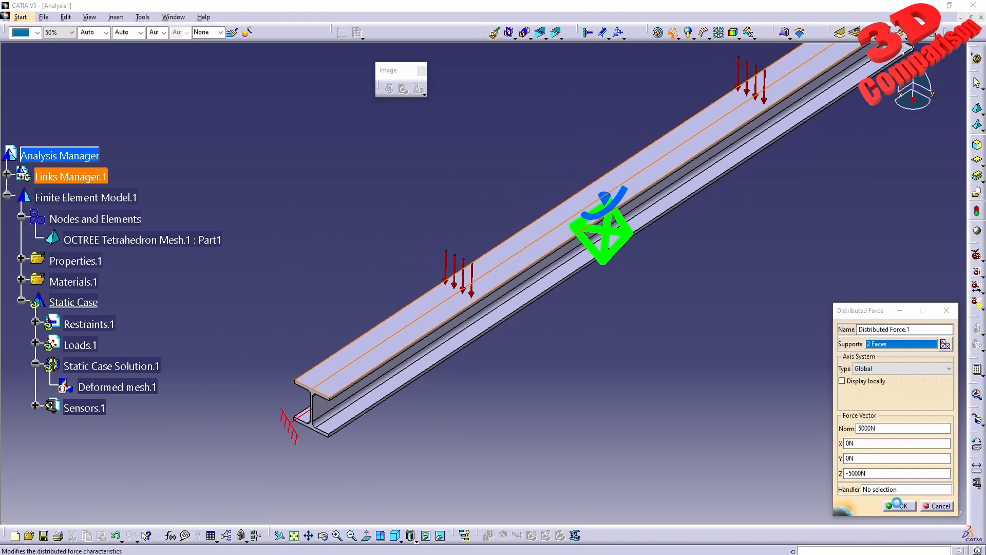
click(901, 506)
- Compute the complete static analysis and display the deformation image of the meshed beam
middle_drag(719, 295, 557, 368)
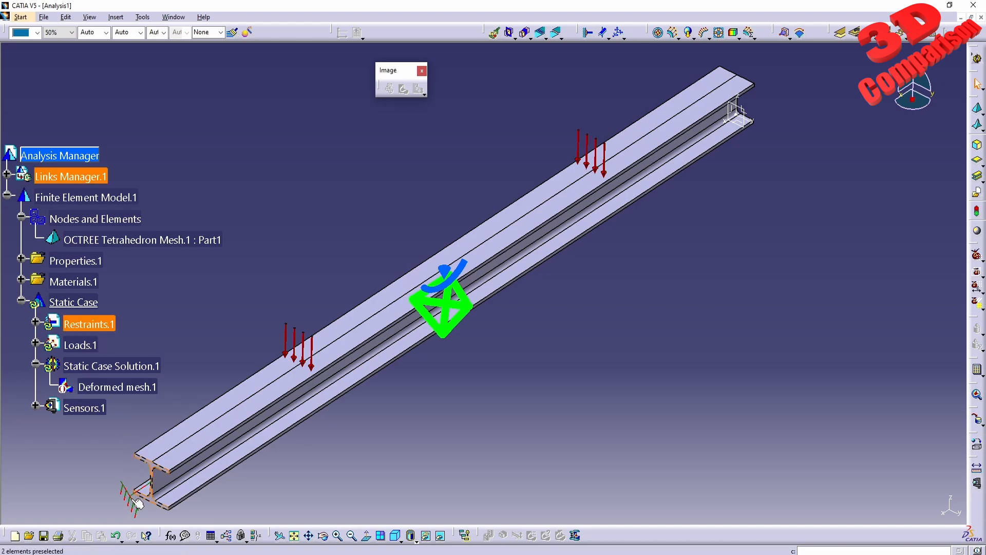
middle_drag(315, 419, 363, 397)
click(976, 369)
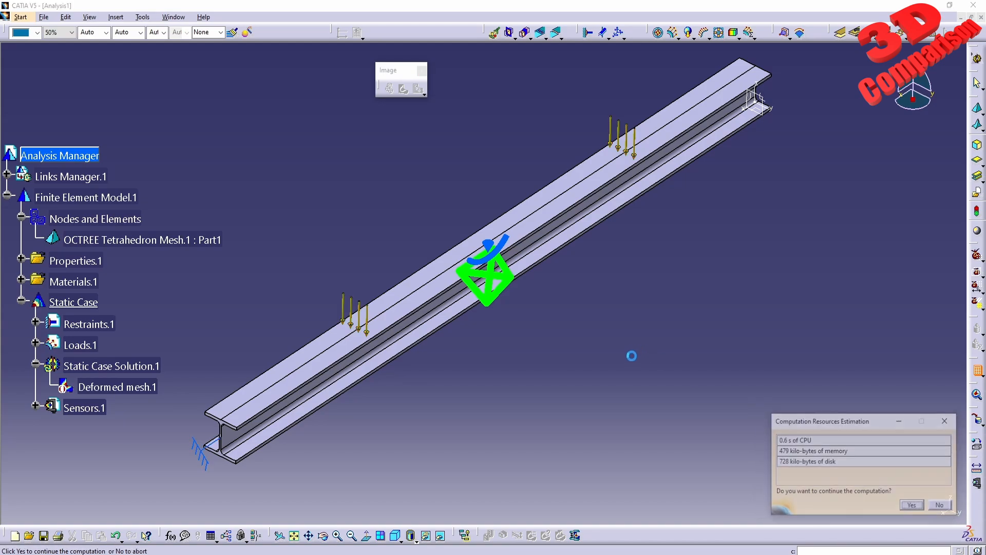
click(913, 507)
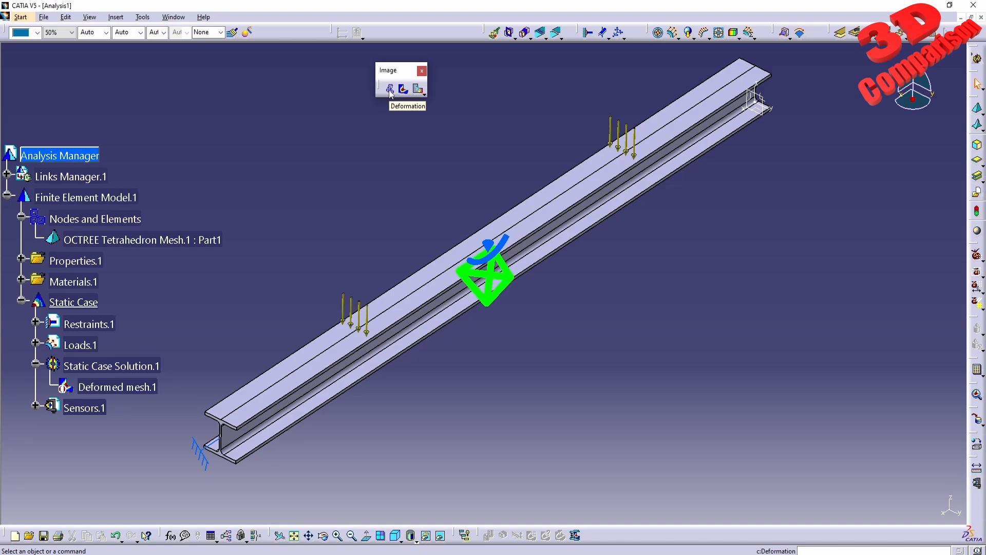
click(391, 90)
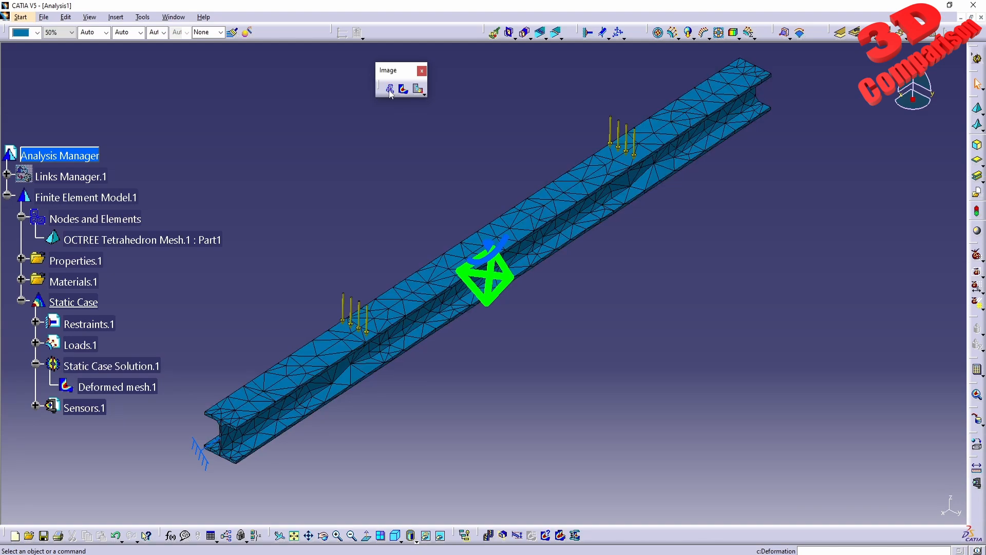
middle_drag(566, 297, 485, 242)
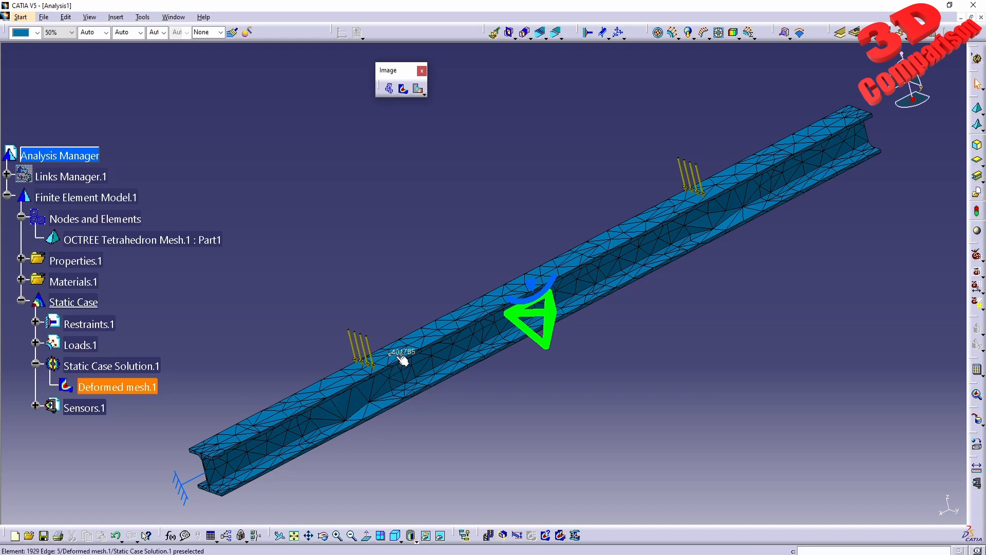
- Create a displacement image for the static case solution and move its colour legend closer to the beam's free end
click(419, 90)
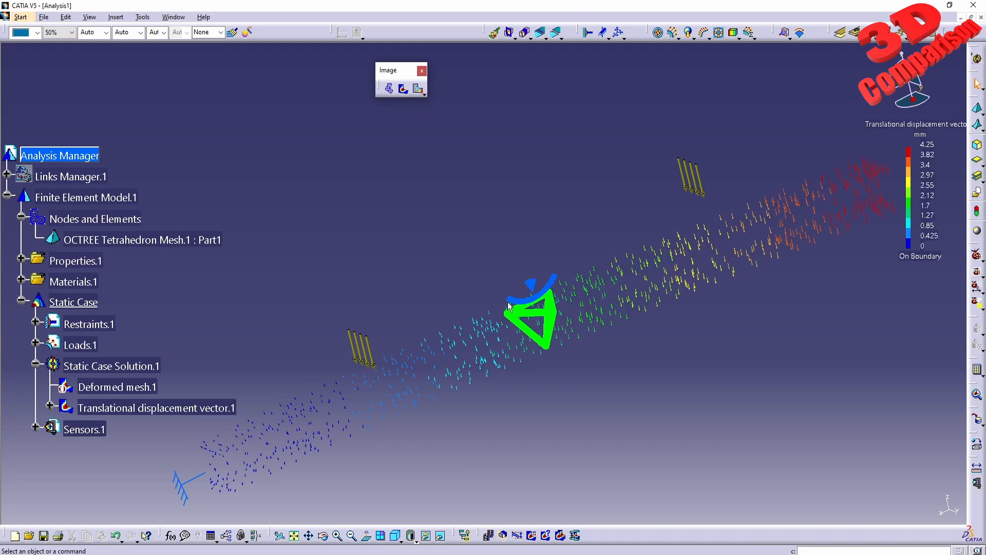
middle_drag(509, 306, 487, 353)
mouse_move(424, 324)
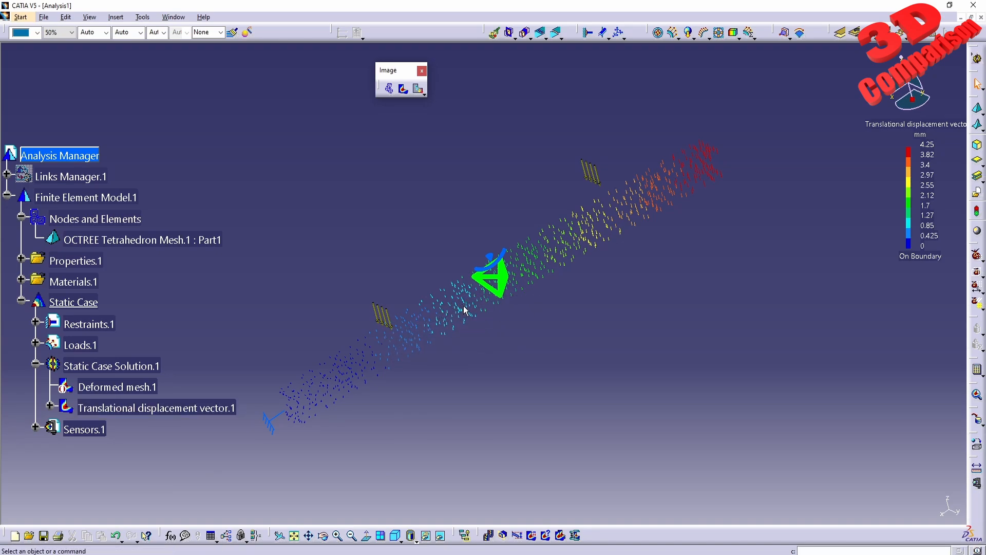
click(913, 126)
middle_drag(815, 259, 682, 398)
click(750, 296)
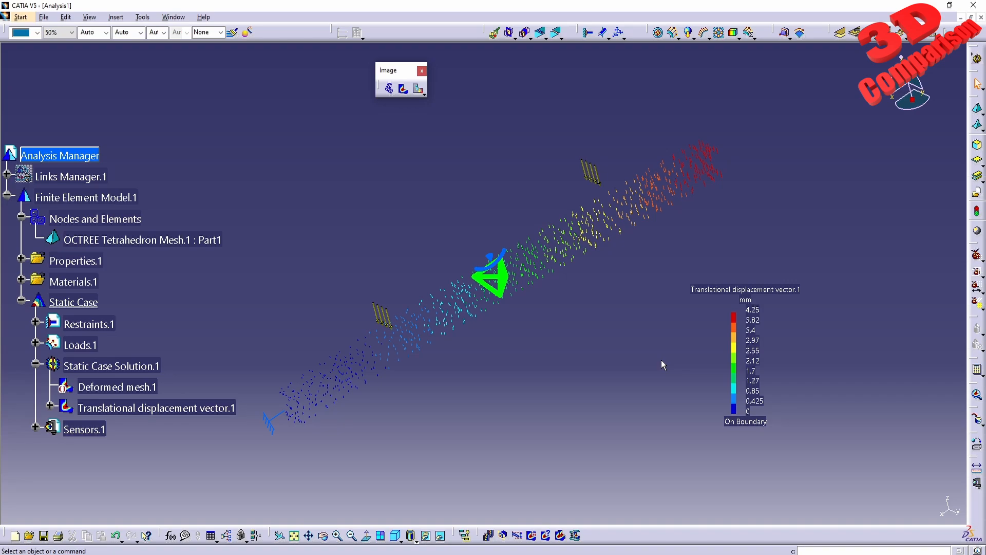
- Expand the loads of the static case and check the distributed force's definition without changing it
click(35, 342)
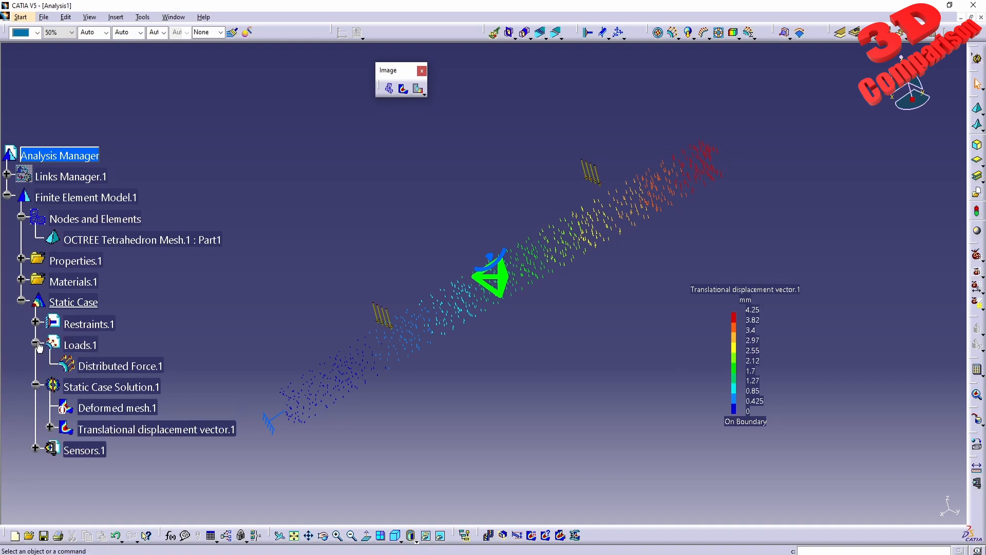
click(91, 365)
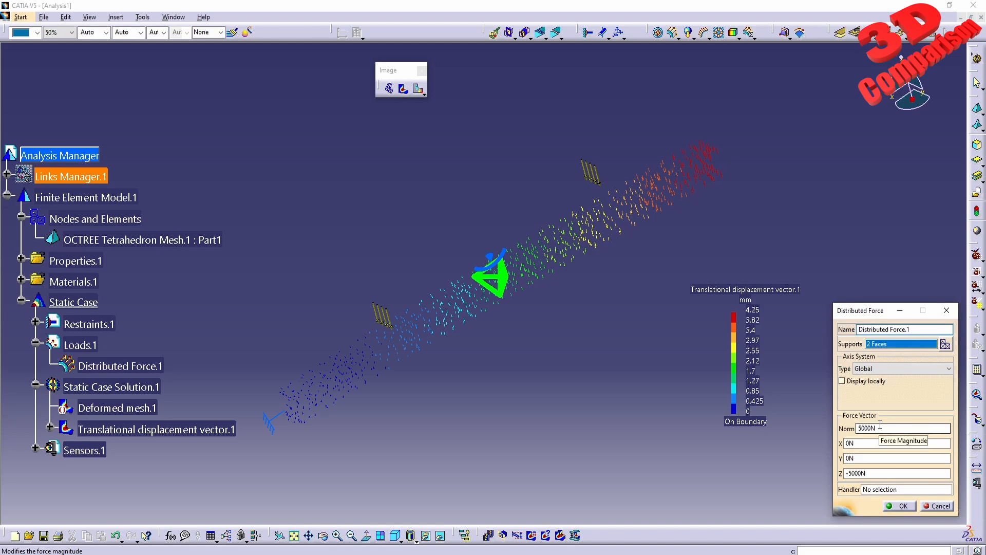
click(937, 507)
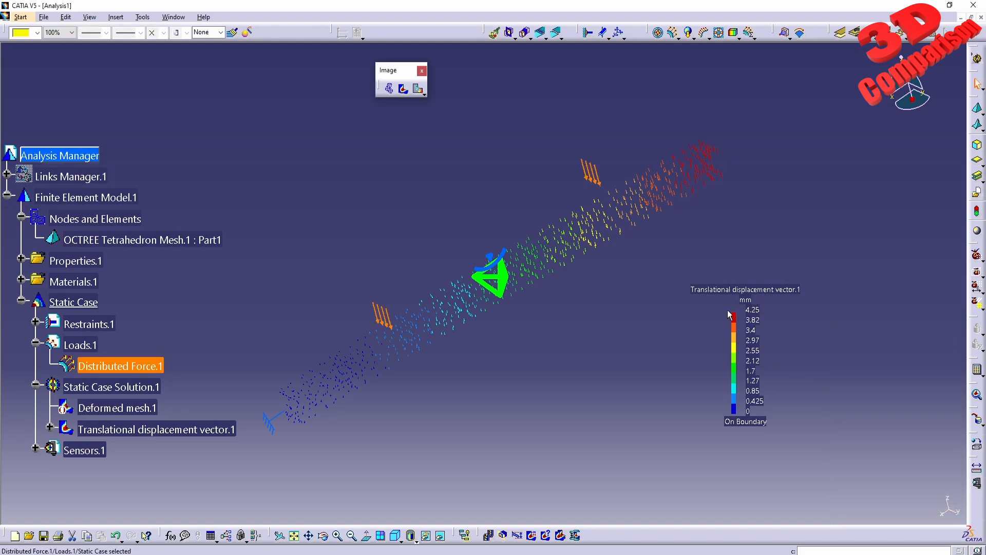
- Add global extrema to the displacement image, with at most 2 minimum and 2 maximum values
middle_drag(452, 313, 393, 341)
mouse_move(710, 206)
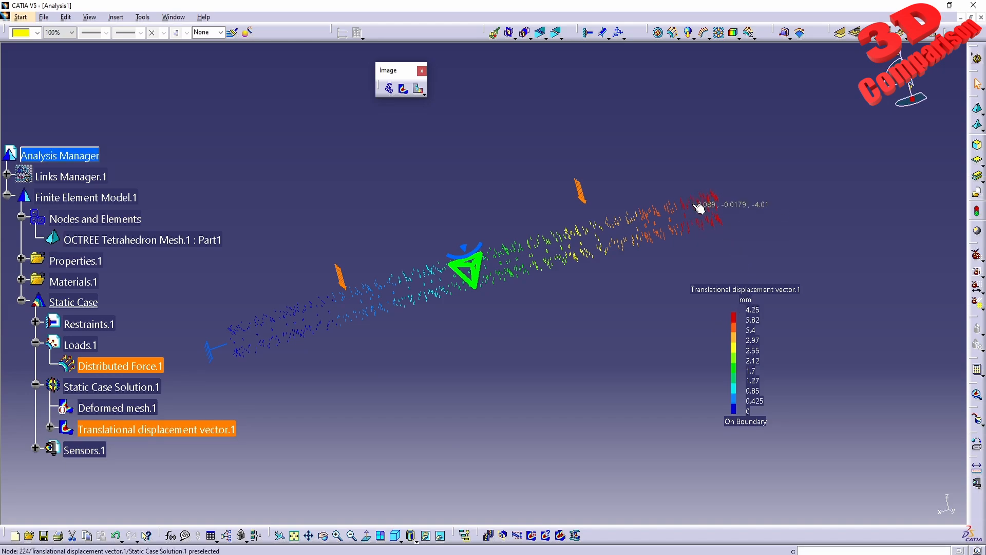
click(764, 316)
click(532, 535)
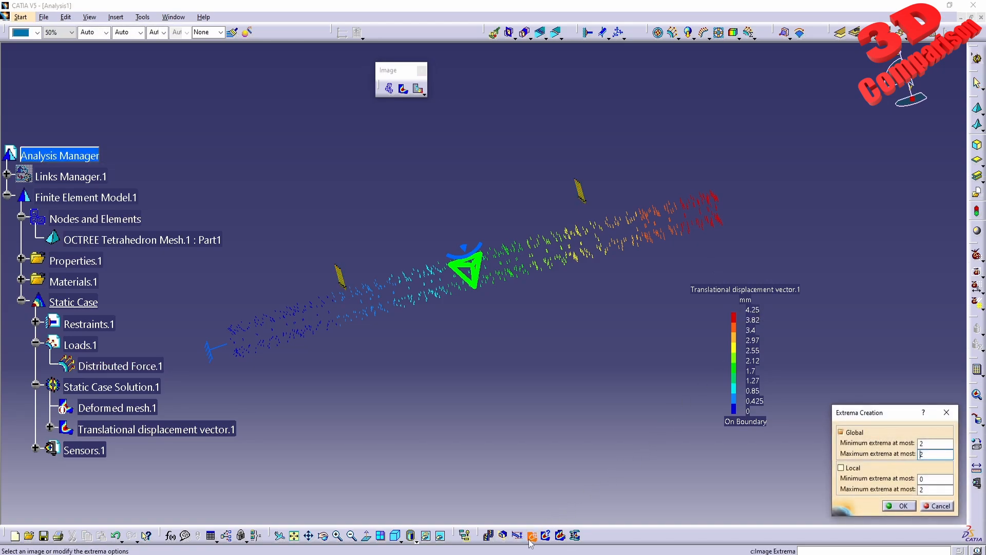
click(899, 505)
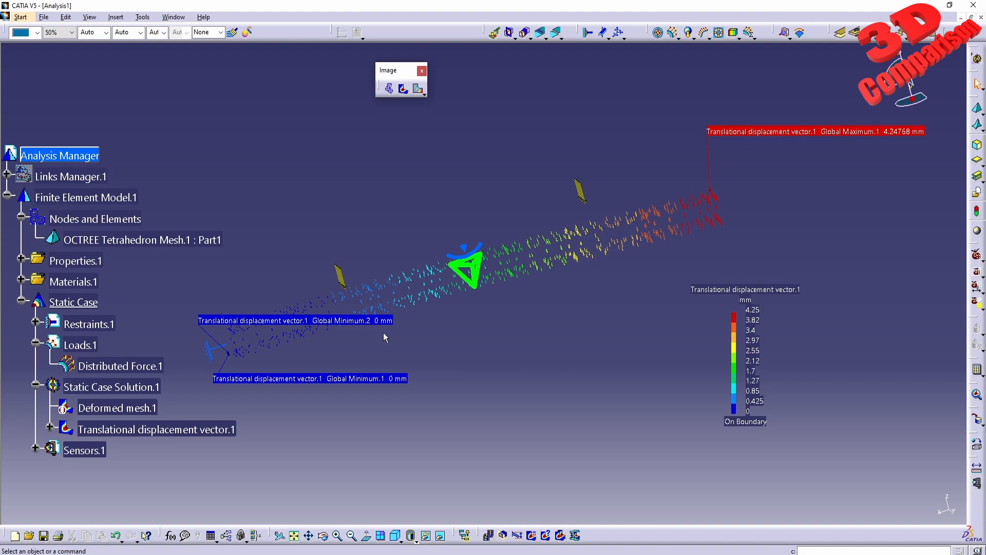
middle_drag(465, 329, 505, 377)
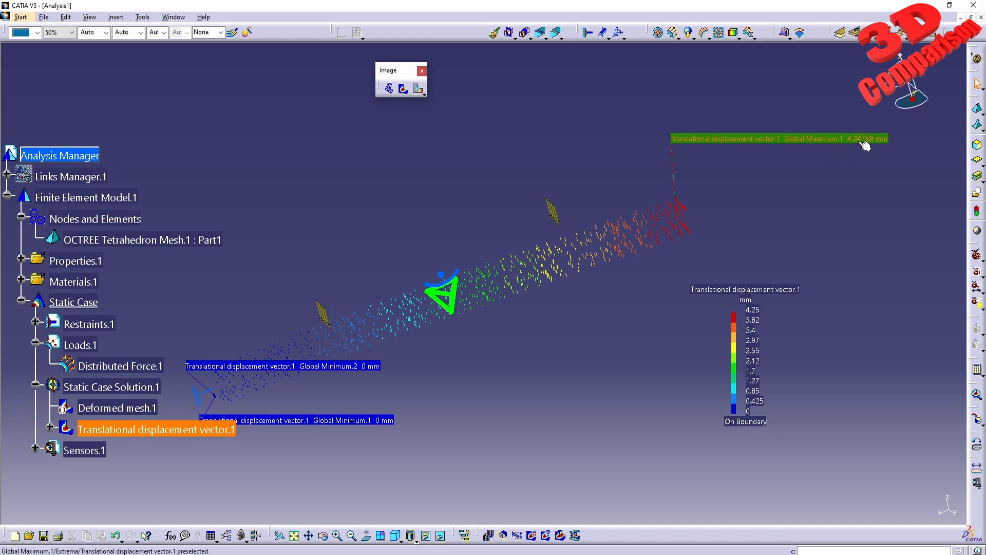
- Set the global element size of the beam's OCTREE tetrahedron mesh to 20 mm
double_click(165, 238)
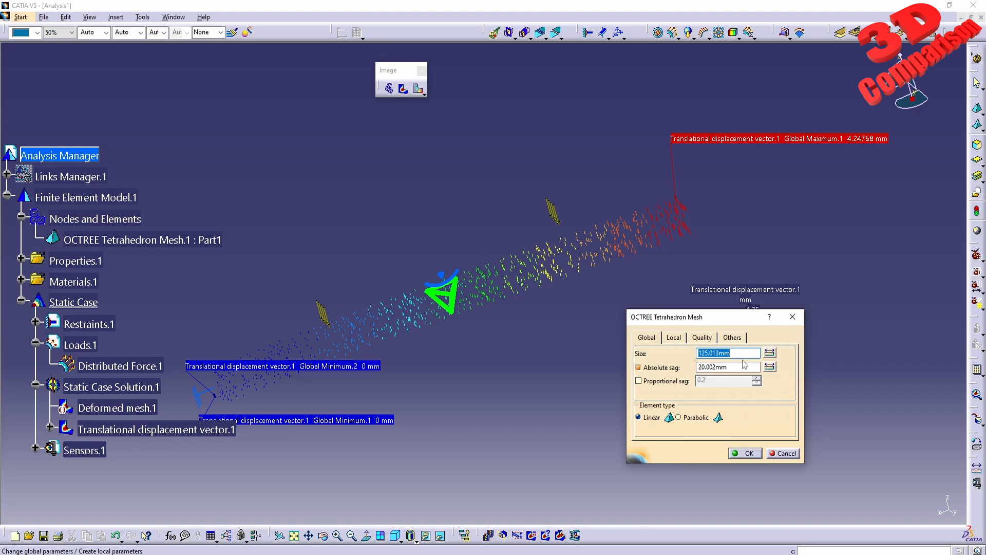
text(20)
click(745, 452)
- Recompute the complete static analysis with the 20 mm mesh
middle_drag(405, 323, 524, 322)
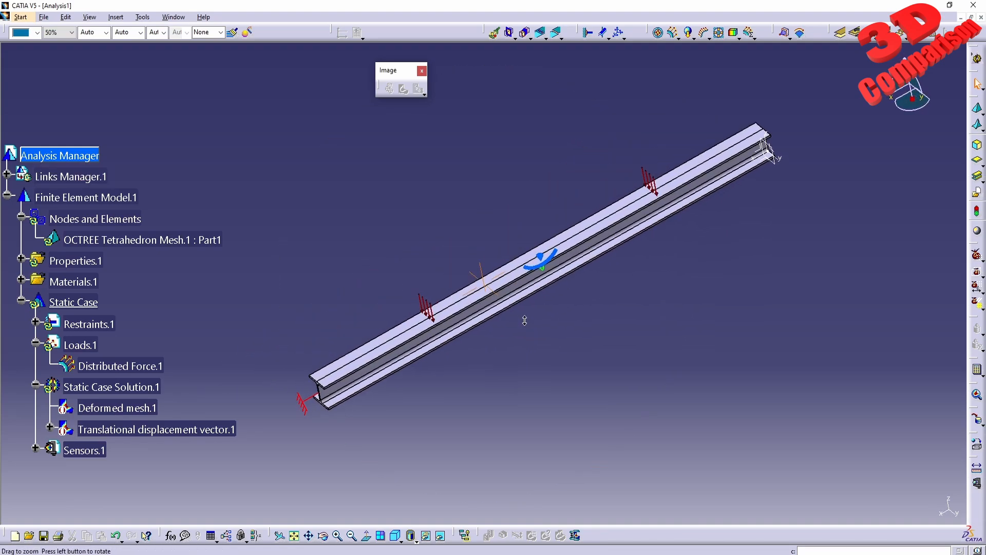
click(976, 369)
click(898, 505)
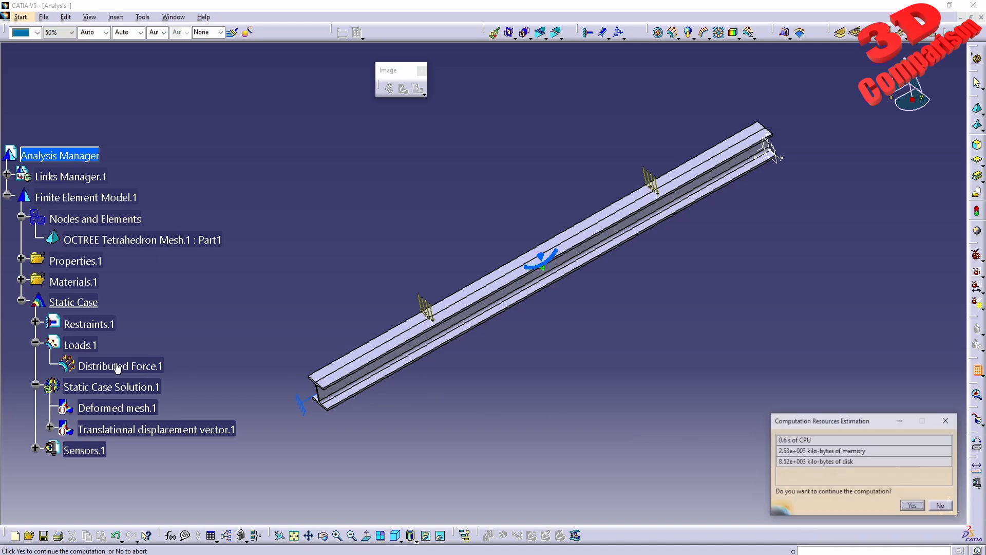
click(907, 505)
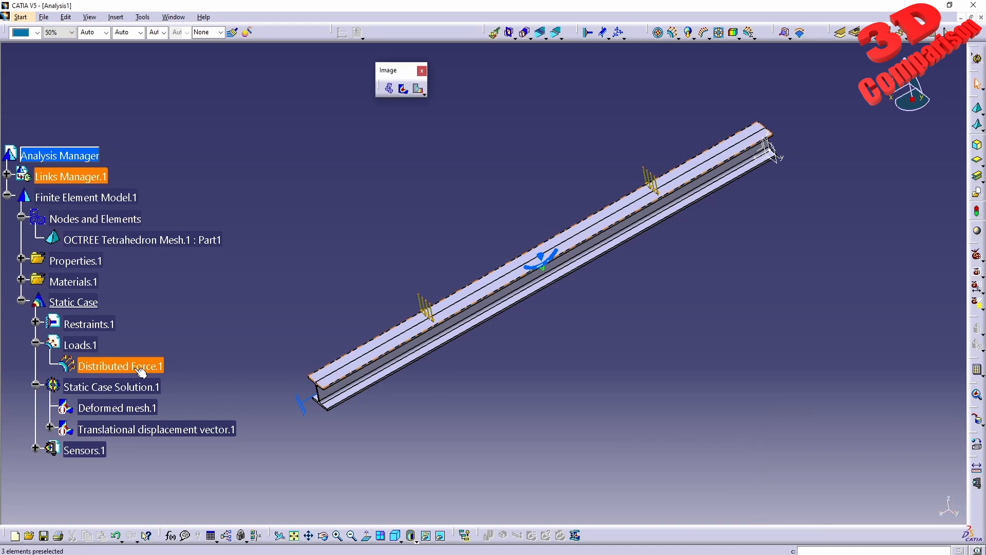
- Check the distributed force's definition, keep its values and display the updated displacement image
double_click(123, 366)
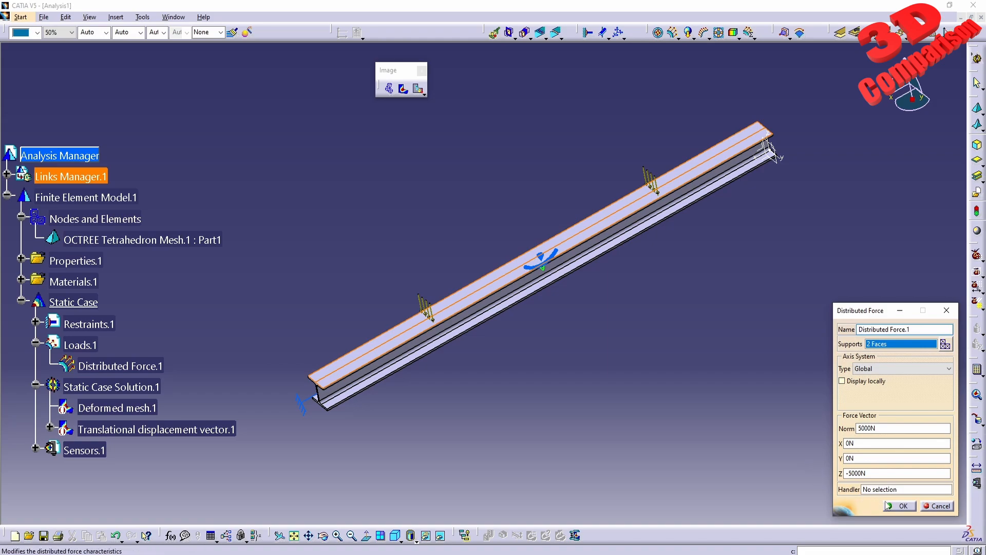
click(897, 505)
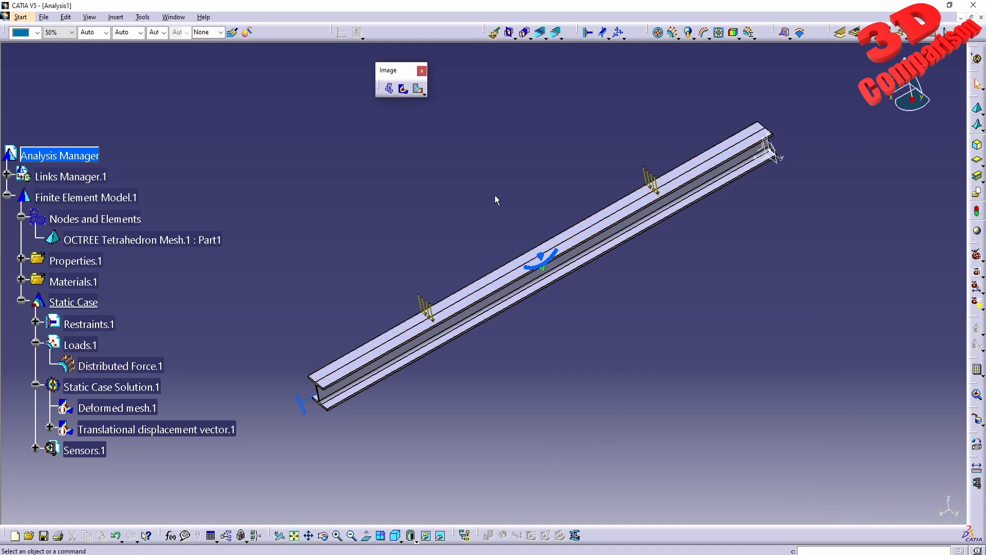
click(419, 91)
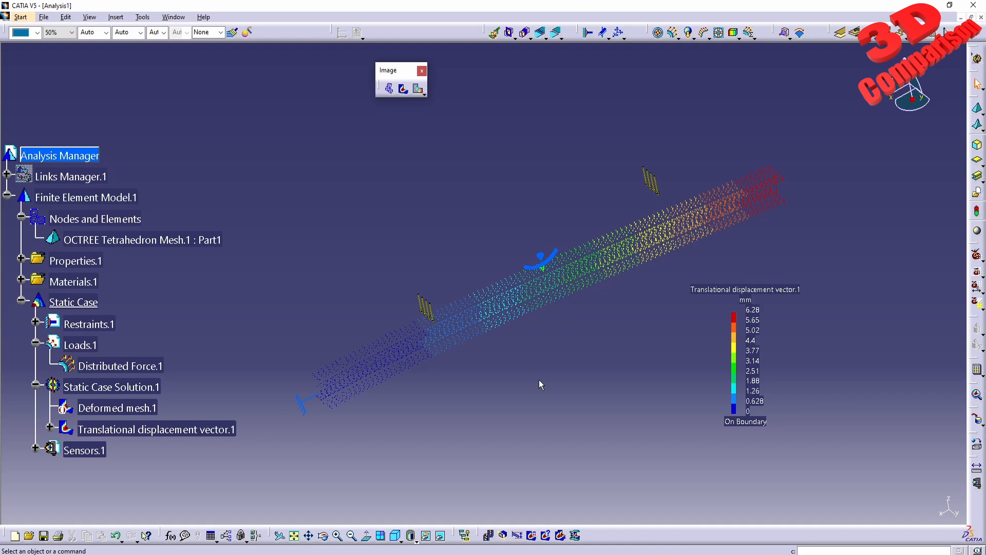
- Display the deformation image and examine the 20 mm mesh elements on the beam's end face, web and flanges
click(386, 88)
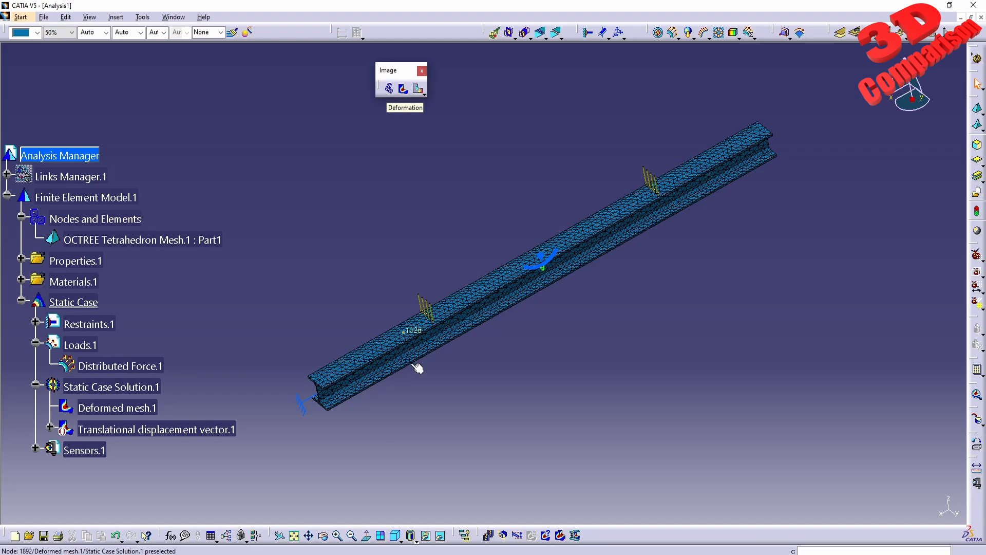
middle_drag(413, 407, 516, 182)
middle_drag(438, 246, 532, 357)
middle_drag(461, 343, 613, 205)
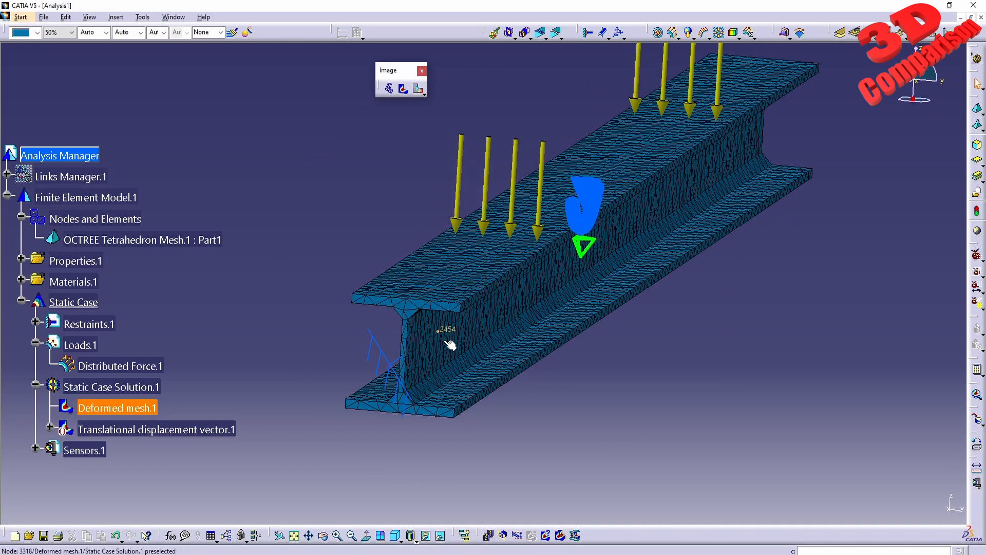
middle_drag(450, 345, 473, 358)
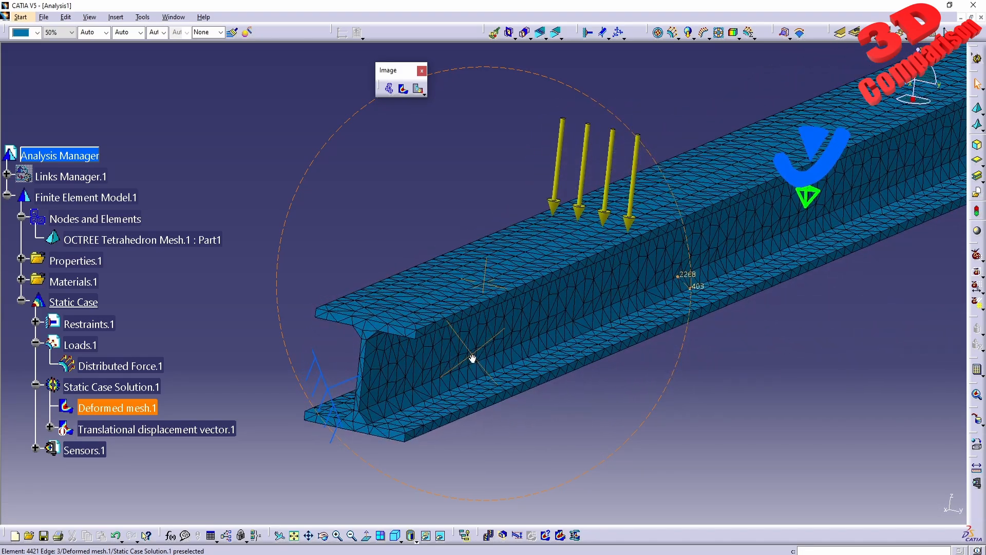
middle_drag(604, 327, 519, 399)
middle_drag(635, 266, 590, 186)
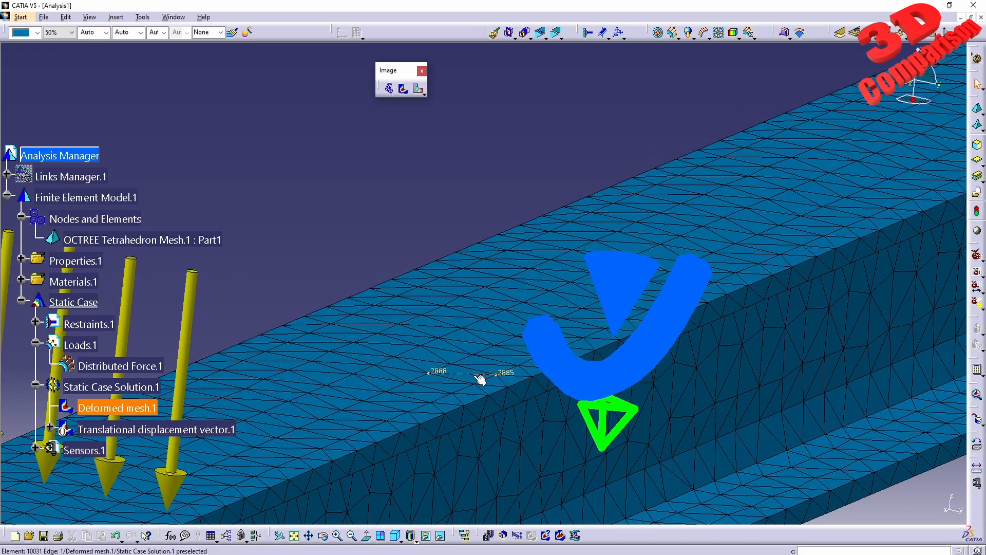
middle_drag(449, 396, 532, 270)
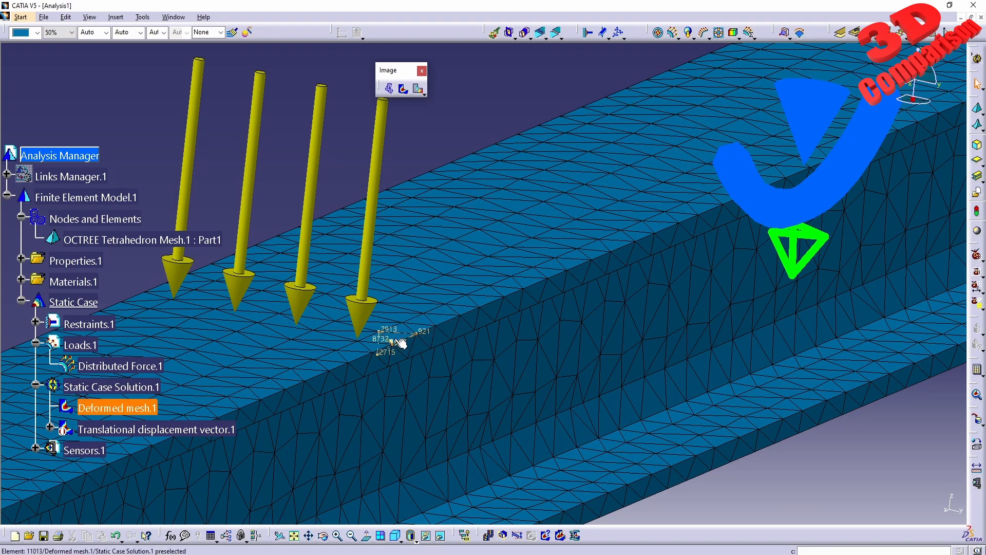
middle_drag(551, 307, 520, 337)
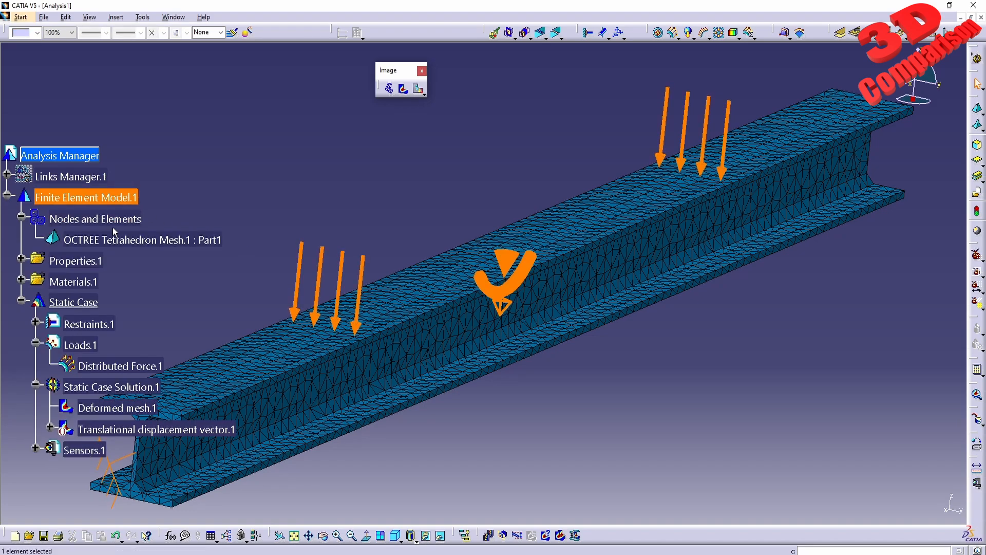
- Refine the beam's OCTREE tetrahedron mesh to a global element size of 4 mm
double_click(146, 248)
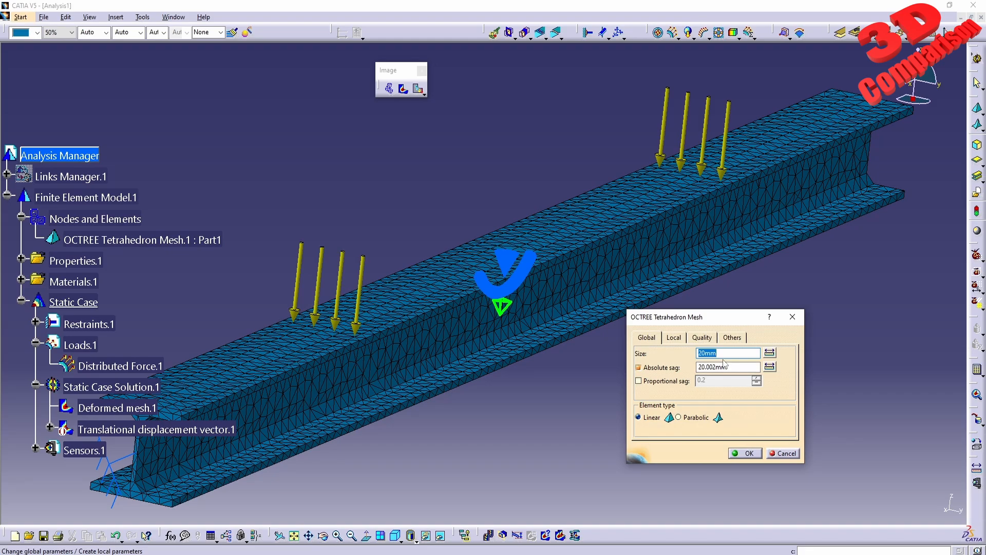
text(4)
click(734, 453)
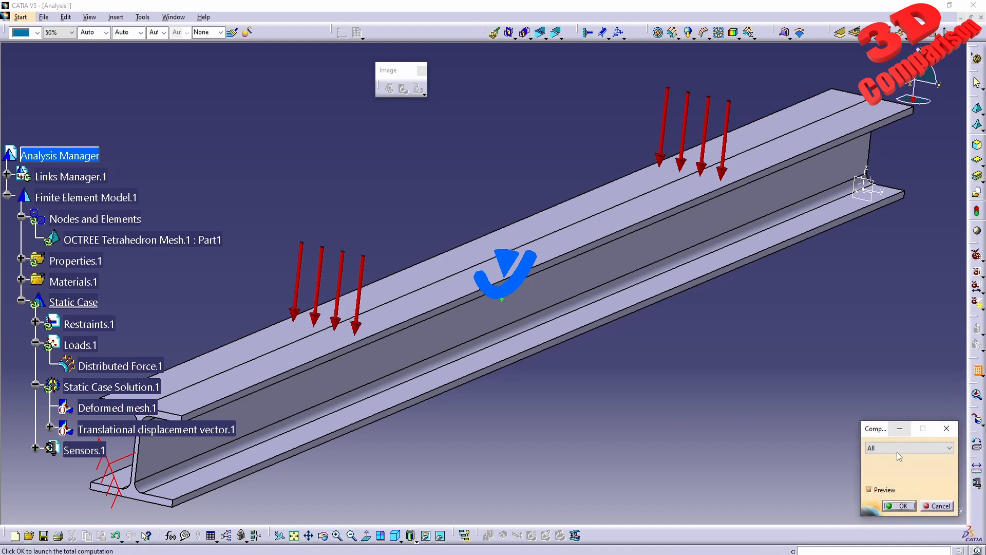
- Recompute the complete static analysis with the 4 mm mesh and display the displacement image
click(898, 507)
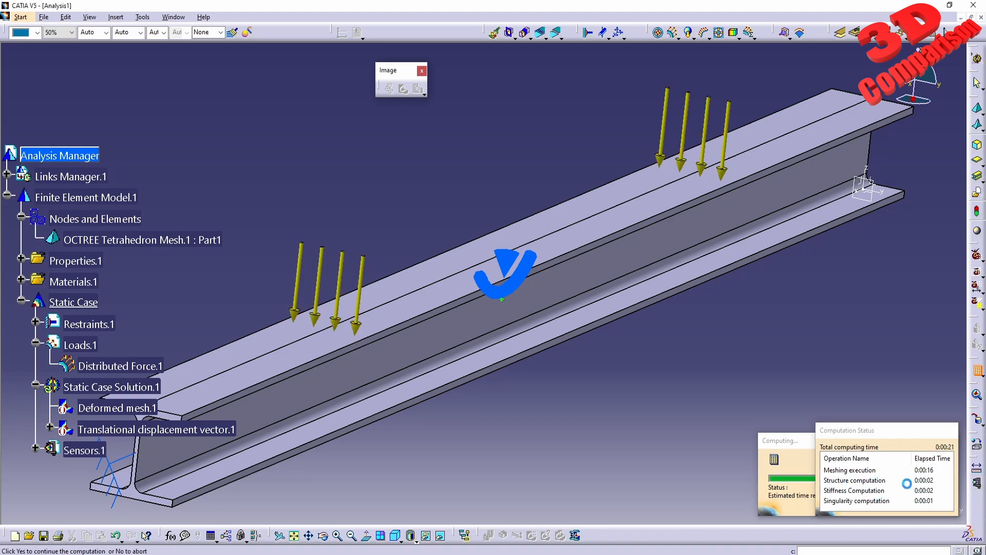
click(912, 506)
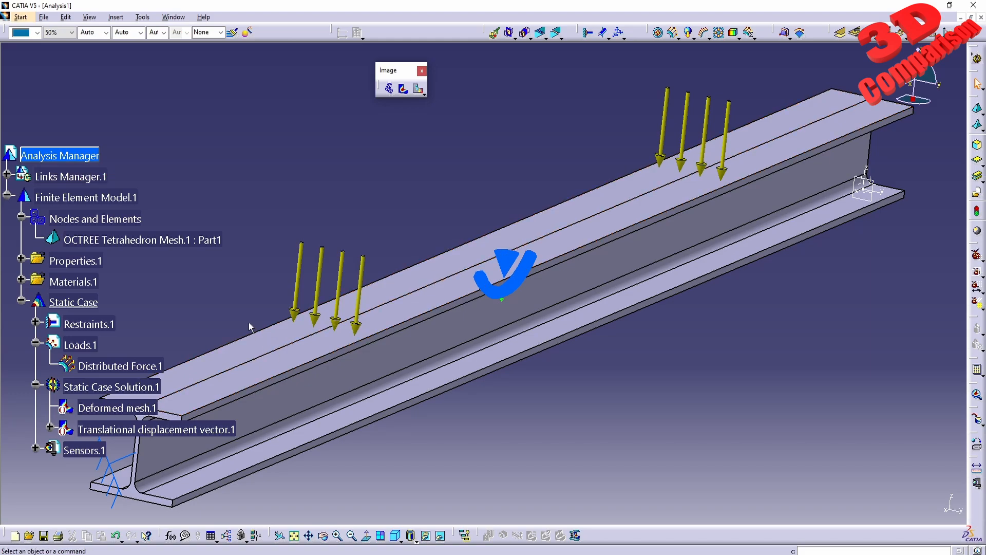
click(418, 89)
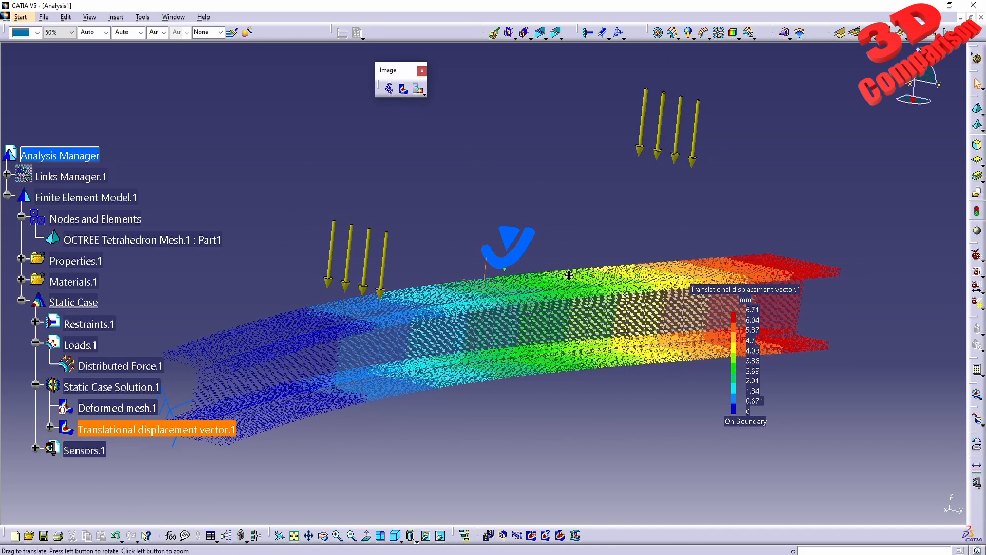
- Set the displacement image's deformation amplification to a scaling factor of 1
middle_drag(569, 273, 564, 332)
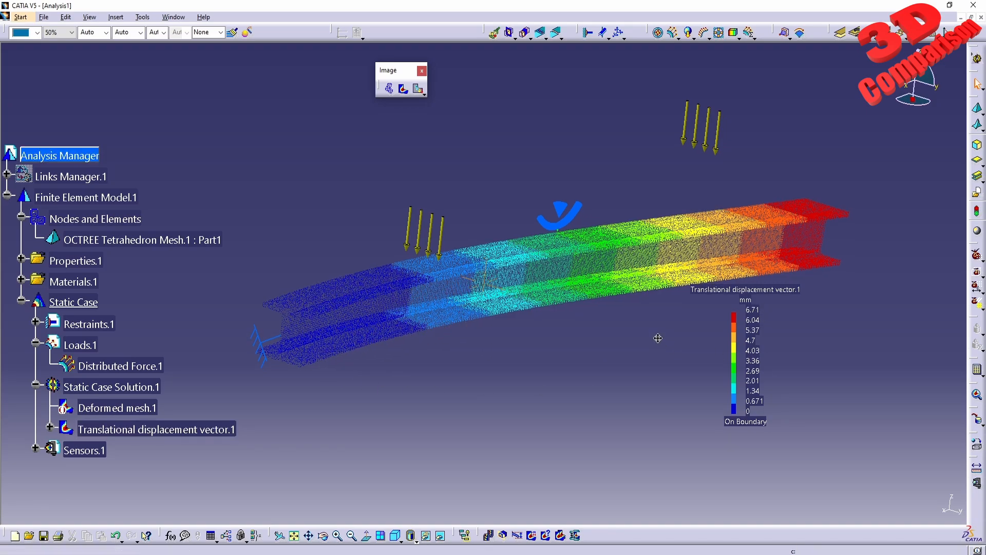
middle_drag(656, 336, 490, 315)
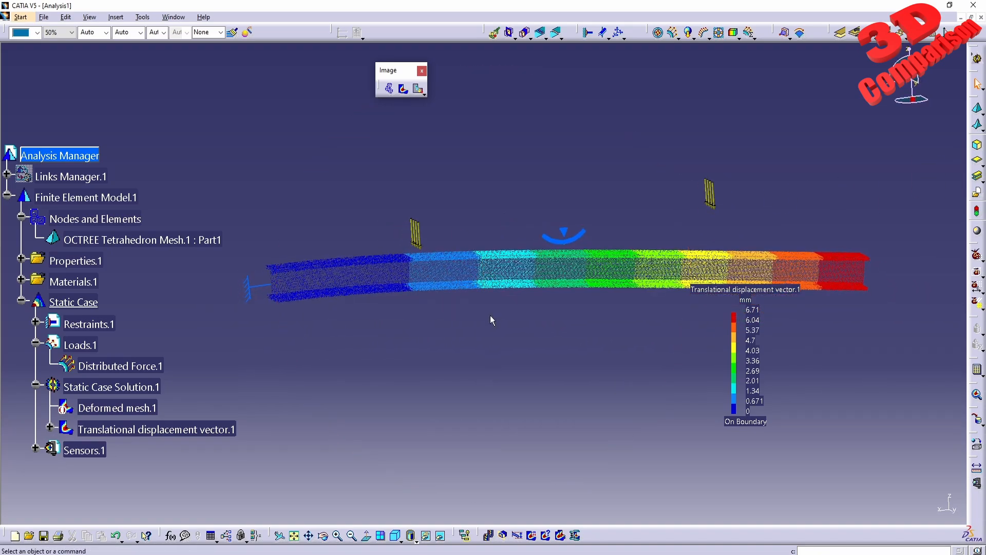
click(518, 536)
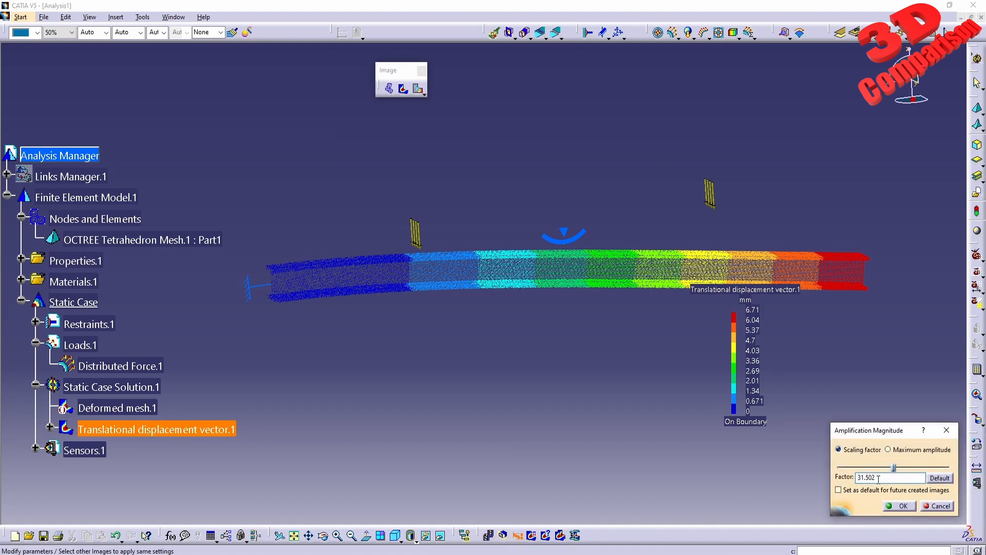
double_click(879, 478)
text(1)
click(902, 506)
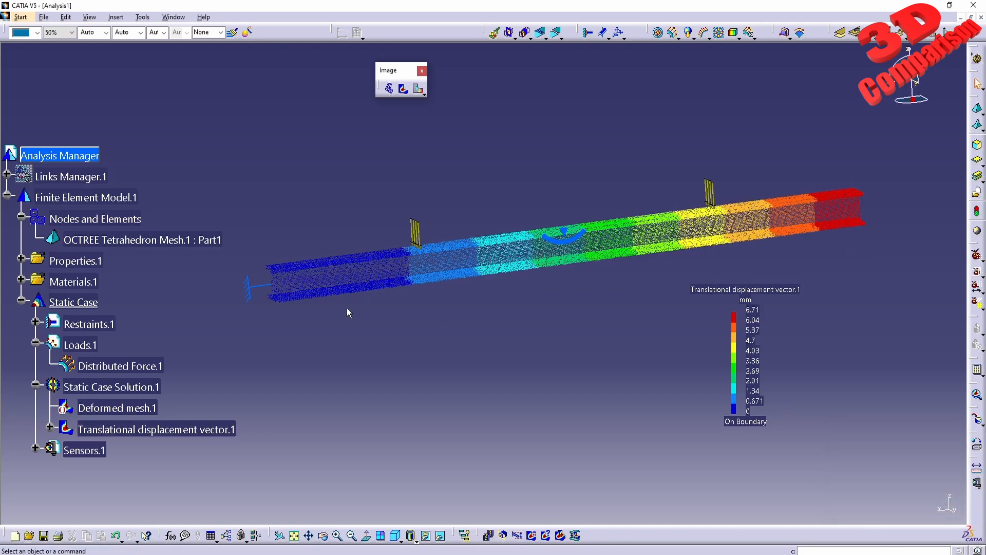
- Raise the displacement image's amplification scaling factor above 1 to exaggerate the beam's deformation
middle_drag(566, 346, 533, 327)
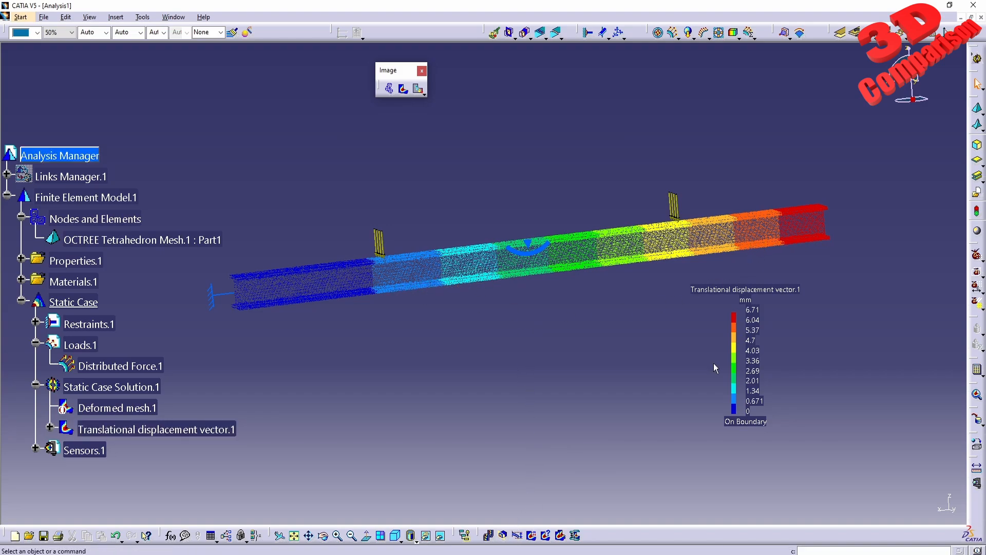
click(517, 535)
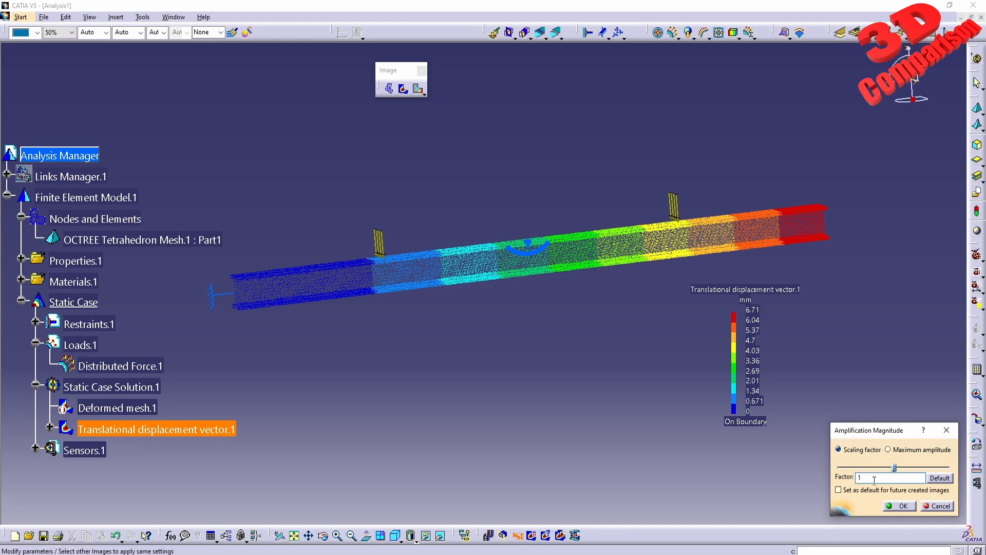
text(3)
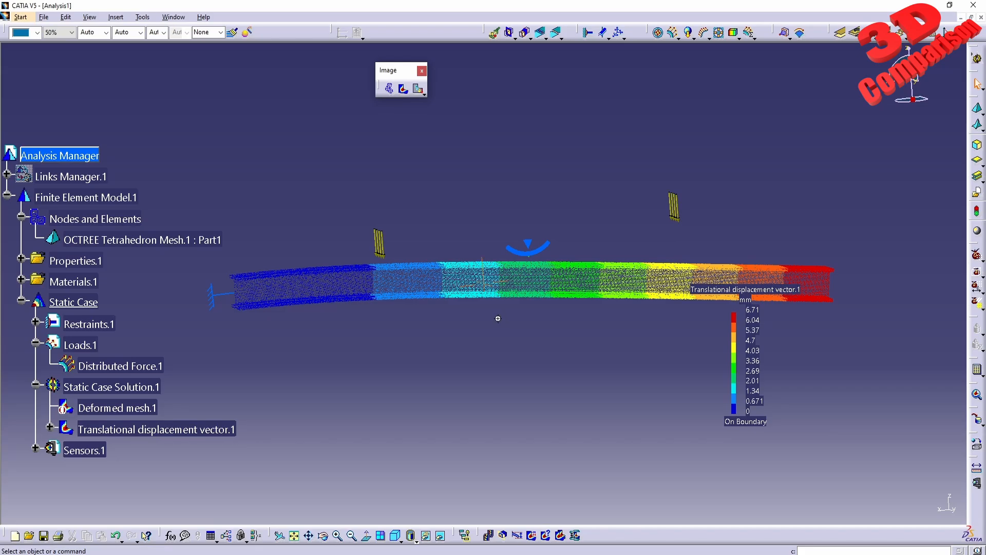
- Examine the nodal displacement vectors on the web and flanges near the beam's free end
middle_drag(498, 319, 600, 248)
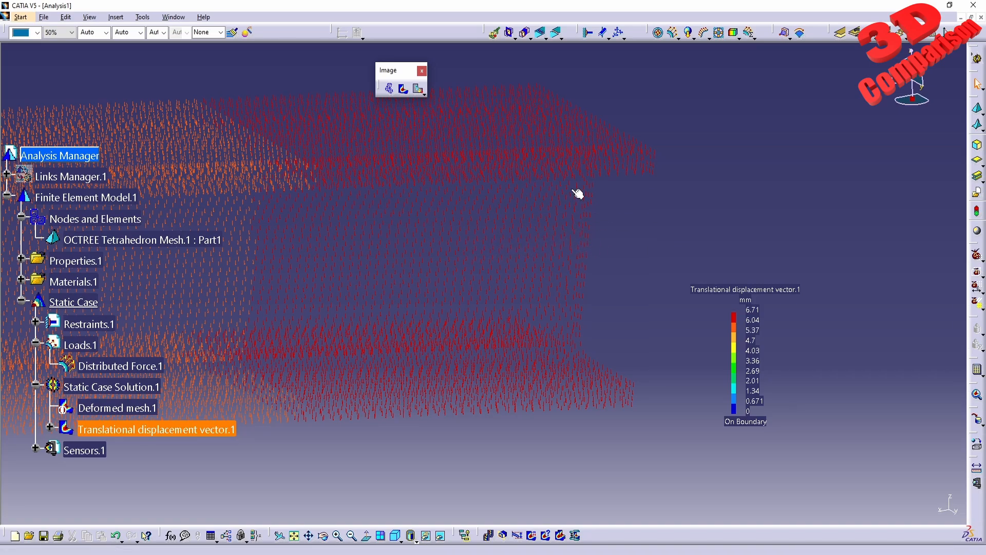
middle_click(398, 206)
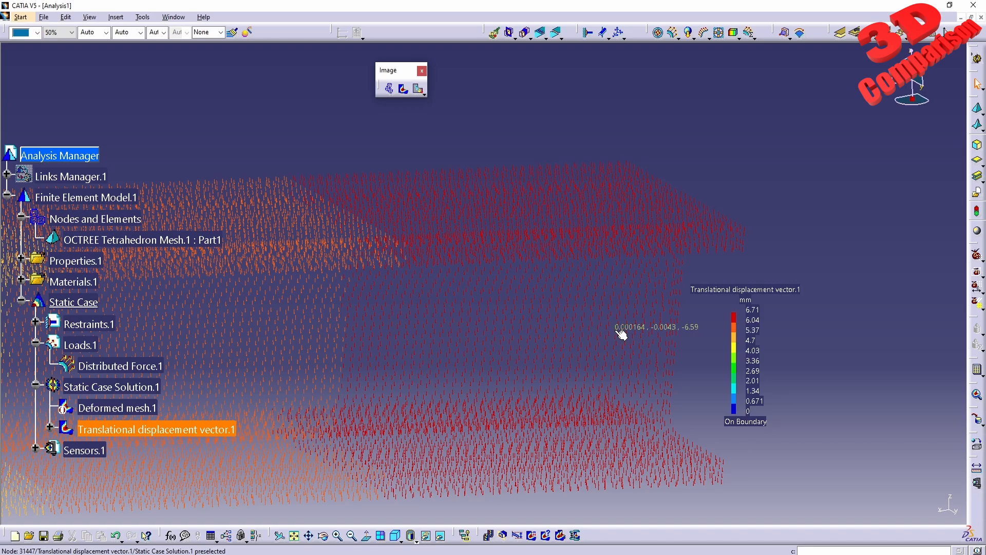
middle_drag(379, 361, 526, 343)
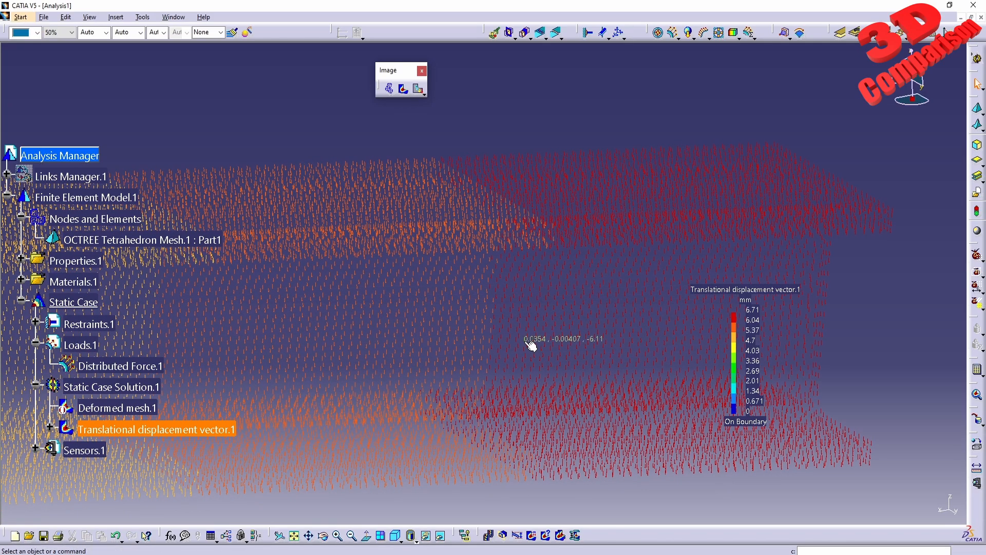
middle_drag(272, 343, 432, 346)
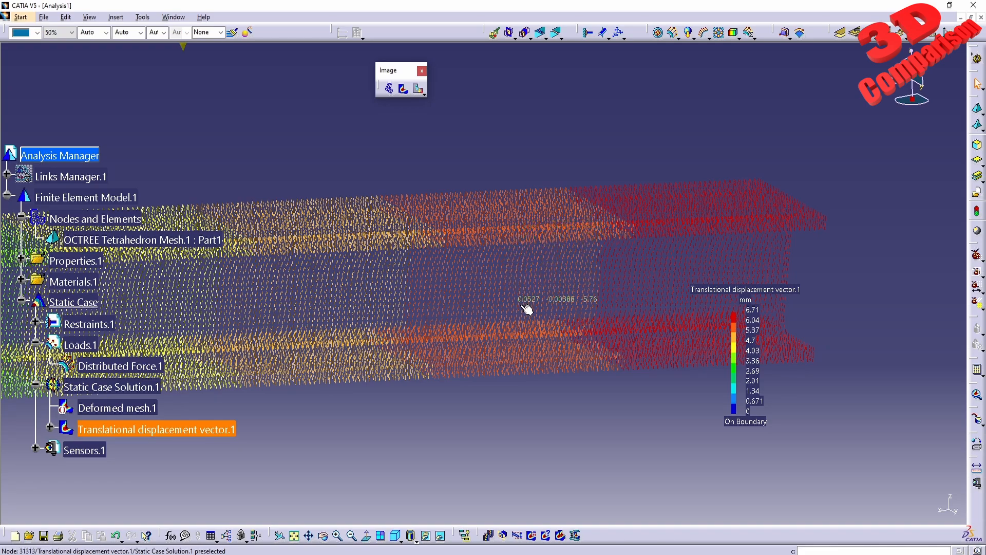
middle_drag(537, 316, 444, 325)
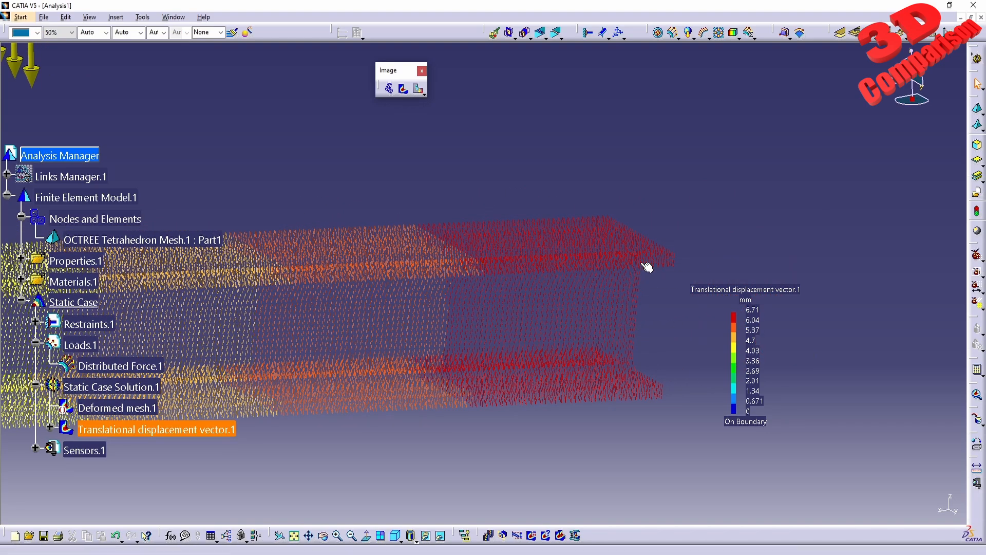
- Create global extrema on the displacement image, with at most 2 minimum and 2 maximum points
middle_drag(521, 295, 579, 442)
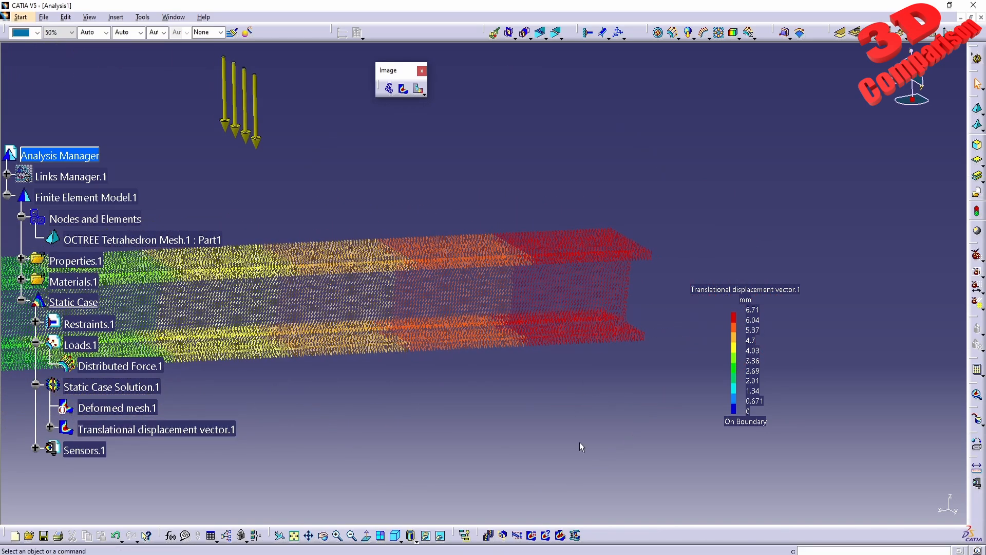
click(533, 540)
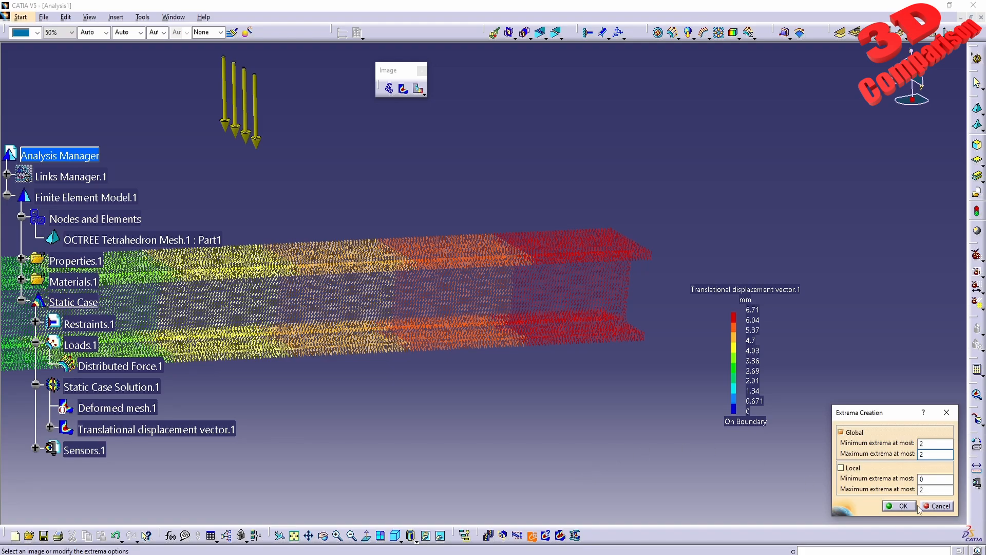
click(899, 507)
- Inspect the displacement values of the nodes around the global maximum point at the beam's free end
middle_drag(696, 185, 567, 172)
middle_drag(520, 363, 544, 246)
middle_drag(575, 411, 559, 375)
mouse_move(505, 325)
middle_down()
mouse_move(300, 302)
mouse_move(426, 325)
mouse_move(432, 399)
mouse_move(517, 294)
mouse_move(526, 328)
mouse_move(502, 308)
middle_up()
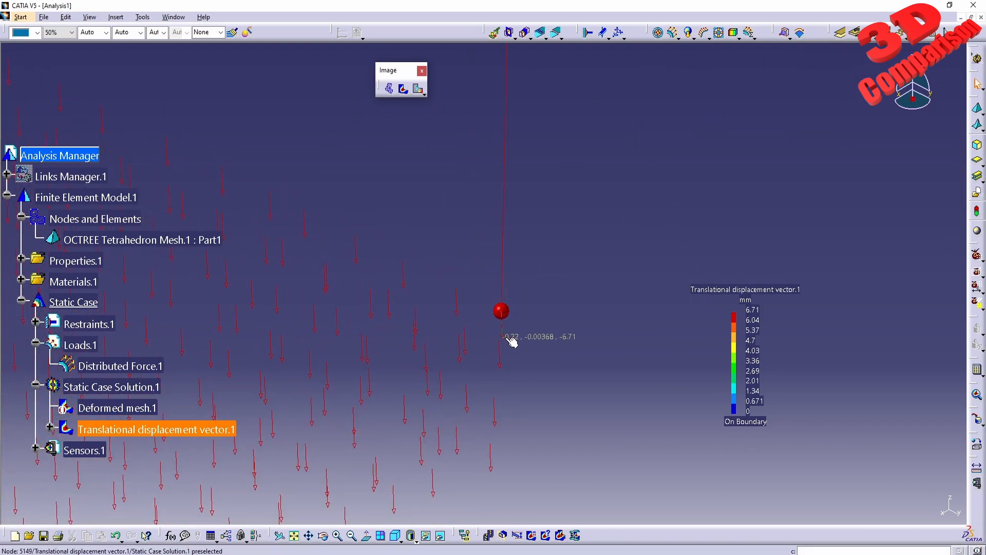
mouse_move(458, 310)
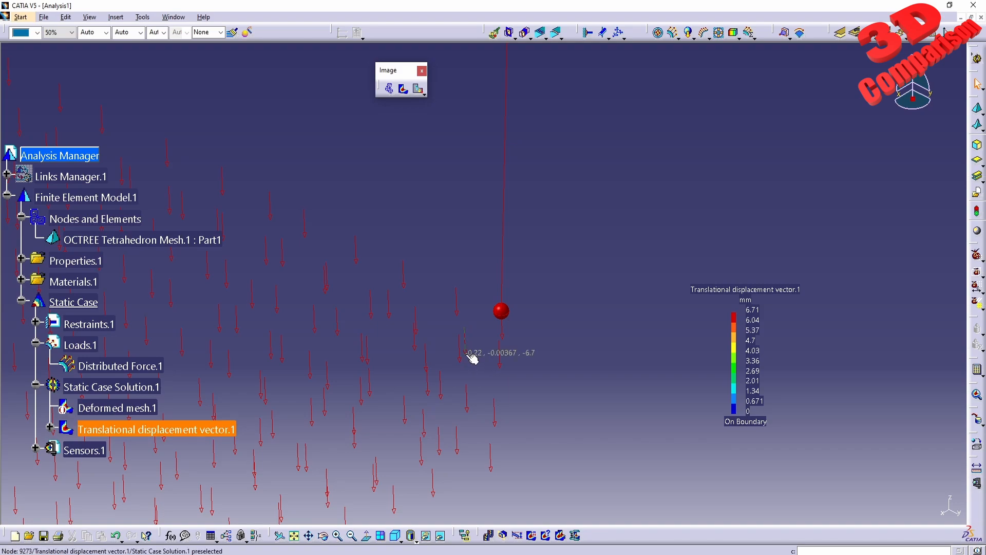
mouse_move(446, 396)
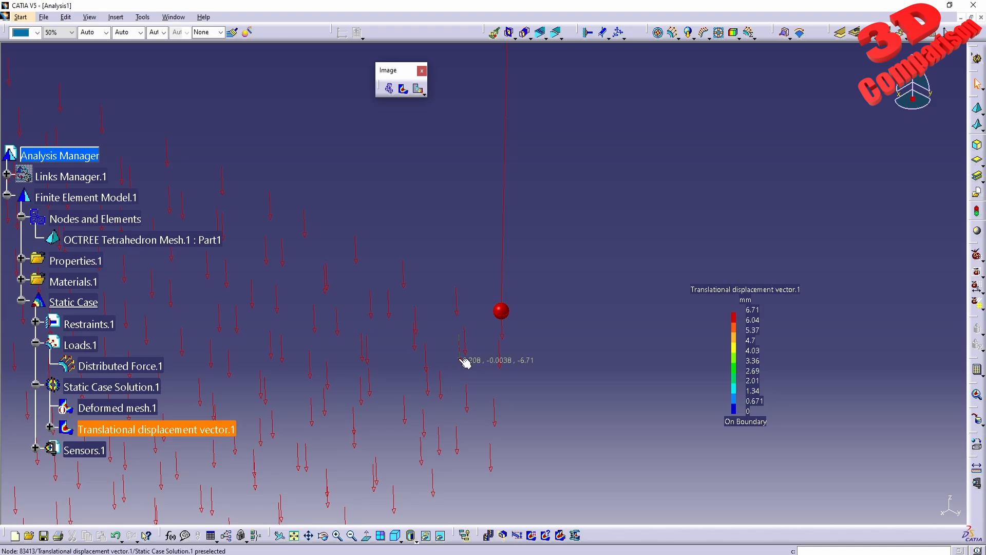
mouse_move(500, 428)
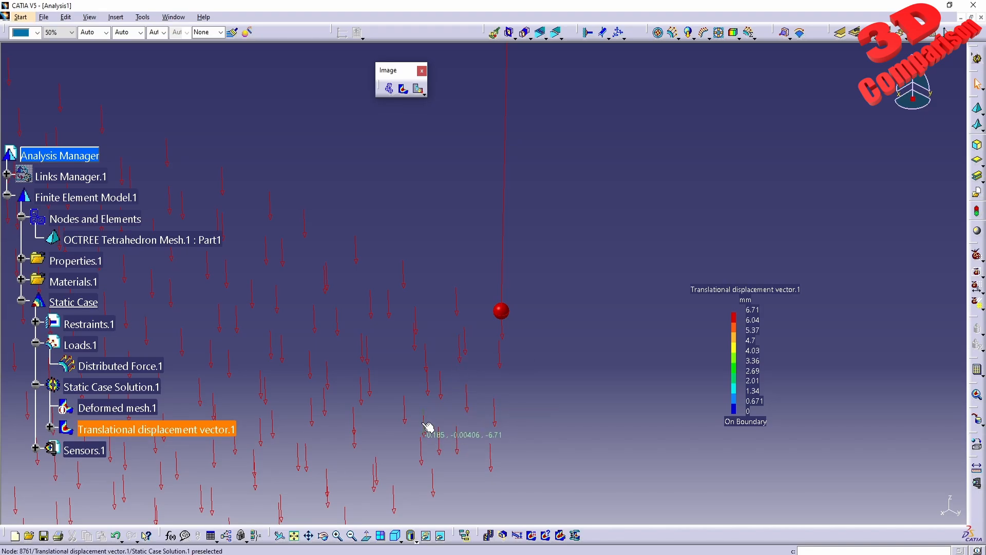
middle_drag(429, 429, 504, 334)
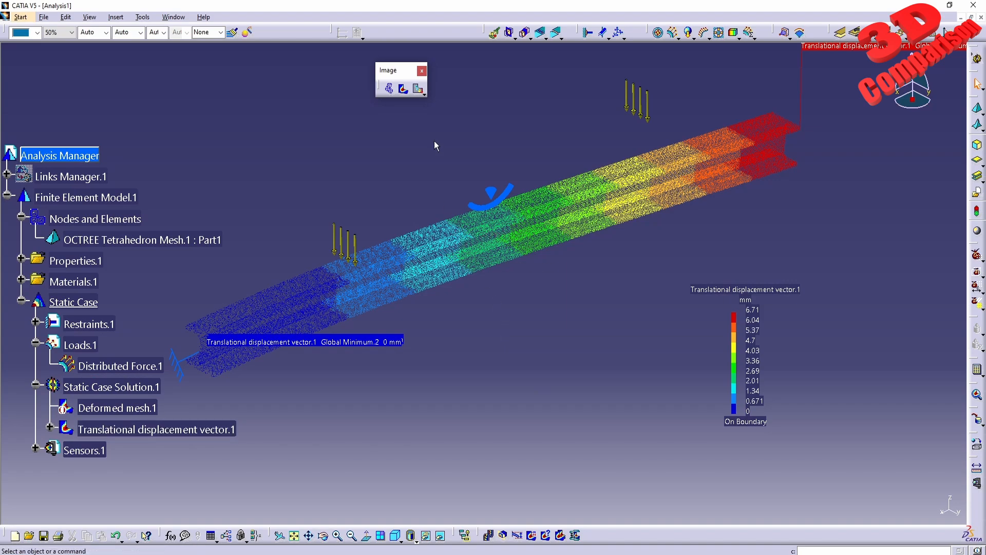
- Display the Von Mises stress image and move its colour legend into the empty area below the beam
click(424, 94)
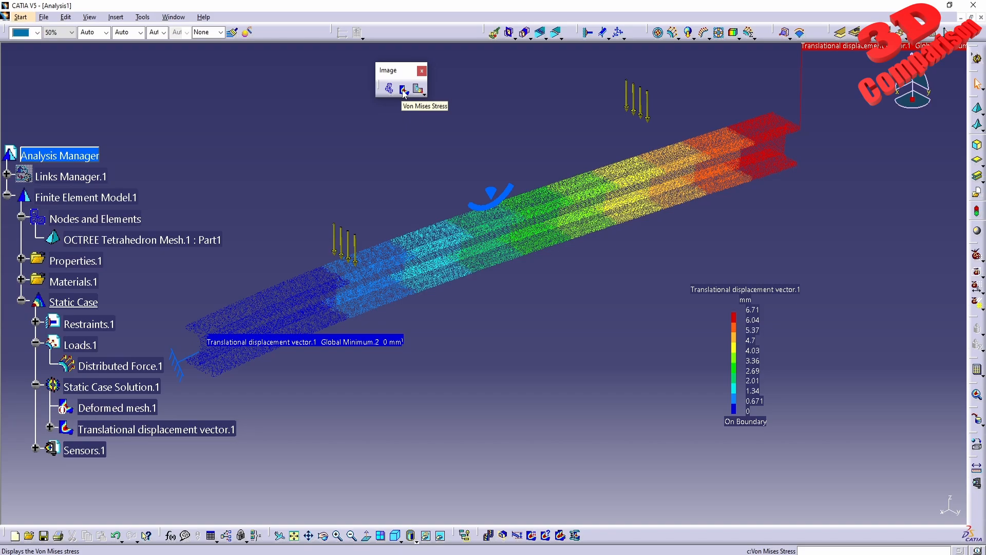
click(404, 91)
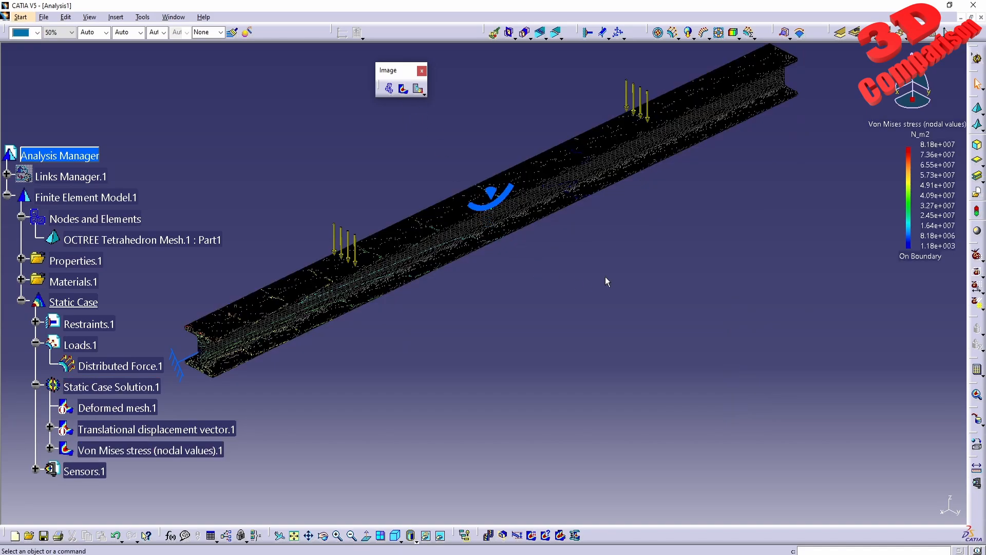
middle_drag(605, 276, 728, 289)
drag(929, 139, 795, 313)
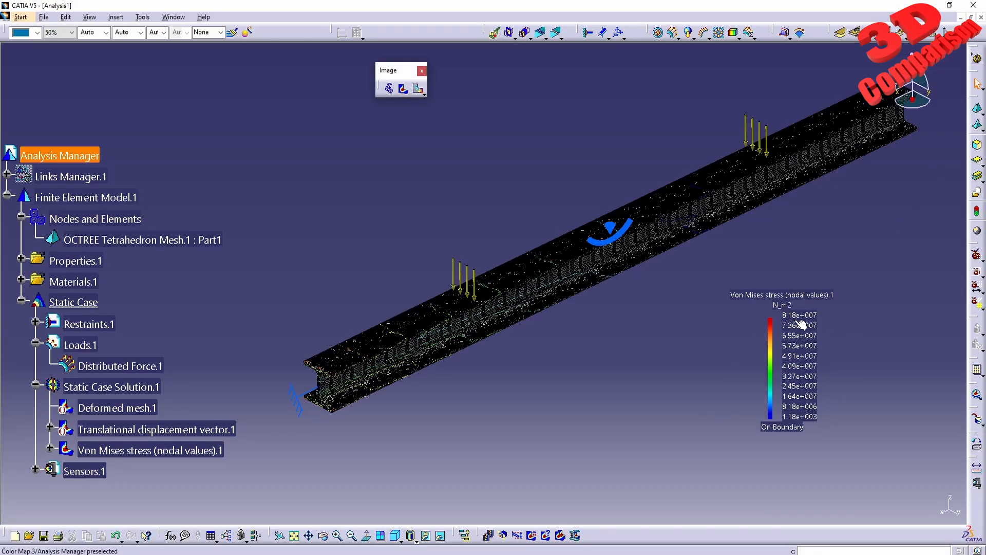
- Focus on the mesh at the beam's fixed end and change the render style to Shading with Material
middle_drag(376, 432, 484, 274)
middle_drag(388, 407, 536, 267)
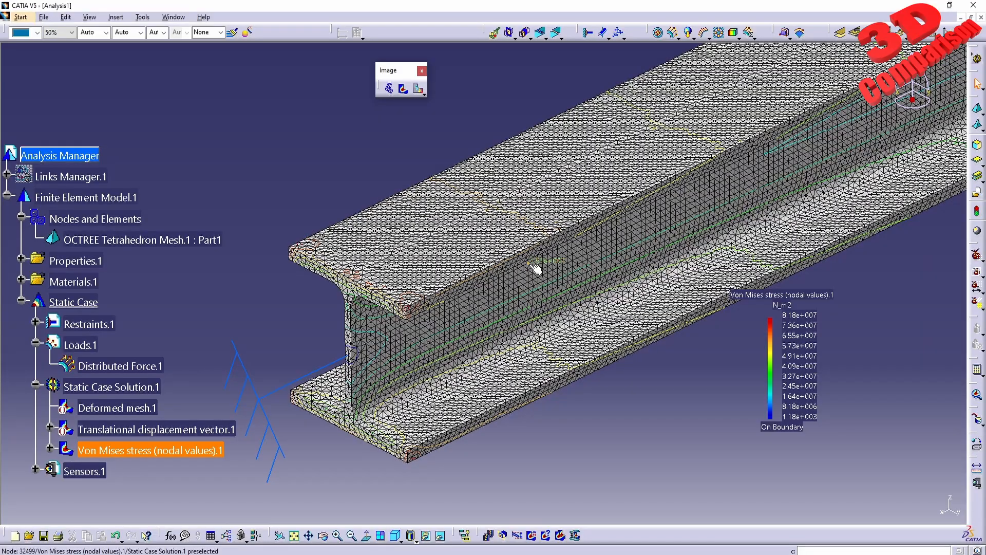
middle_drag(434, 333, 497, 291)
ctrl+middle_drag(497, 291, 506, 232)
middle_drag(506, 232, 508, 356)
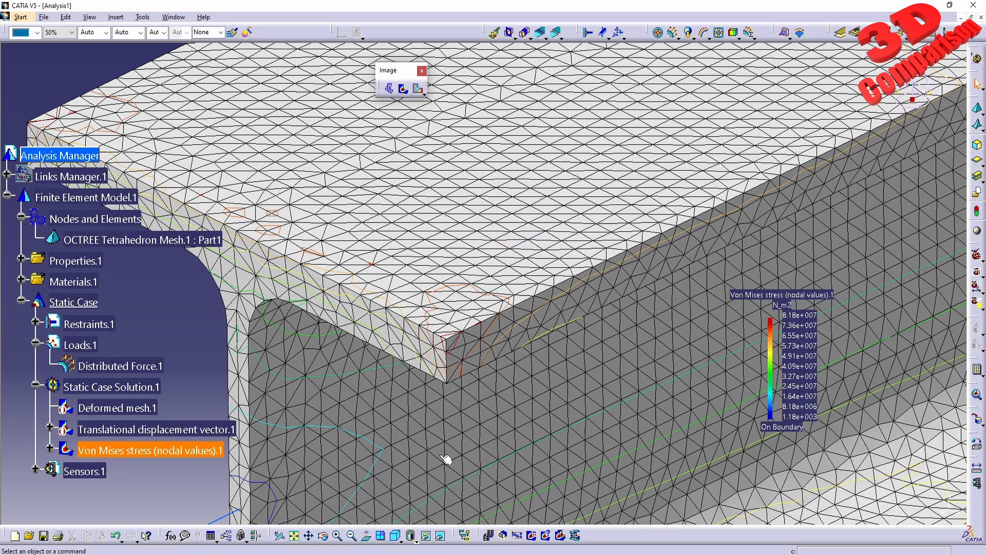
click(416, 542)
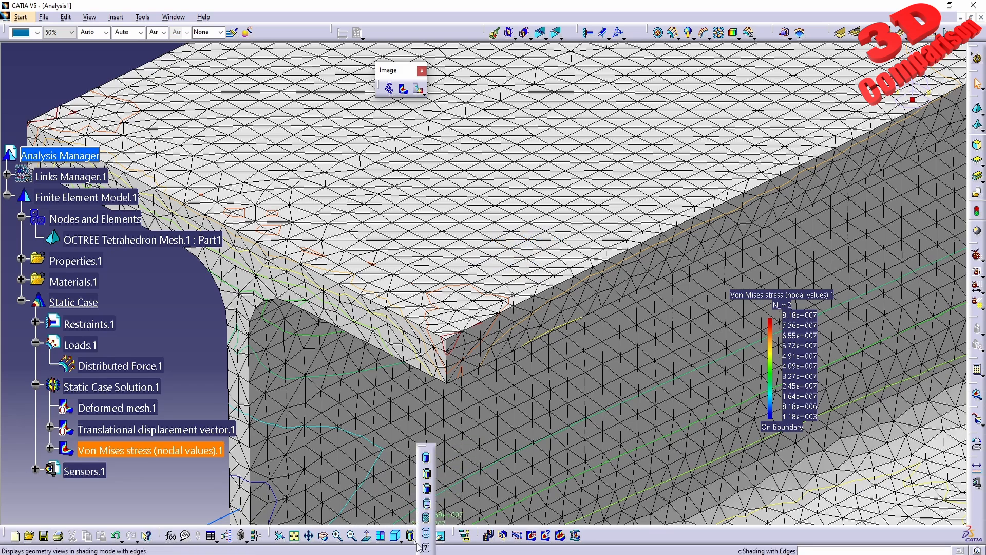
click(427, 518)
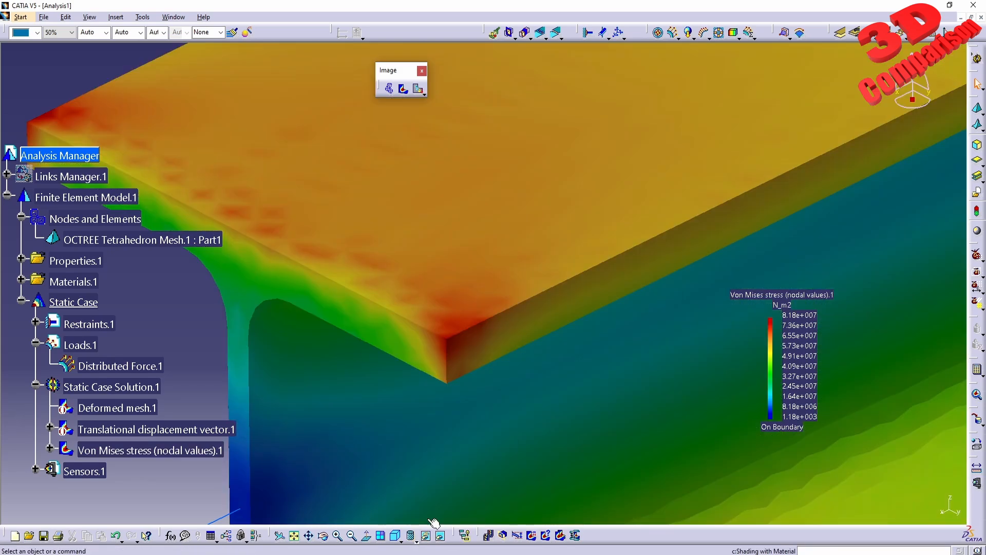
- Set the Von Mises stress colour map to 20 colours and apply it
middle_drag(562, 233, 484, 337)
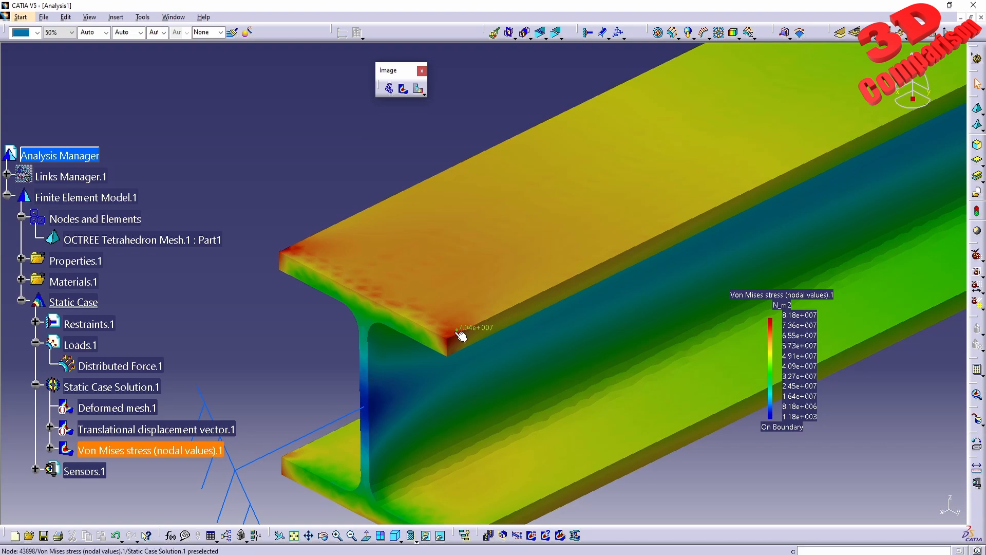
double_click(800, 361)
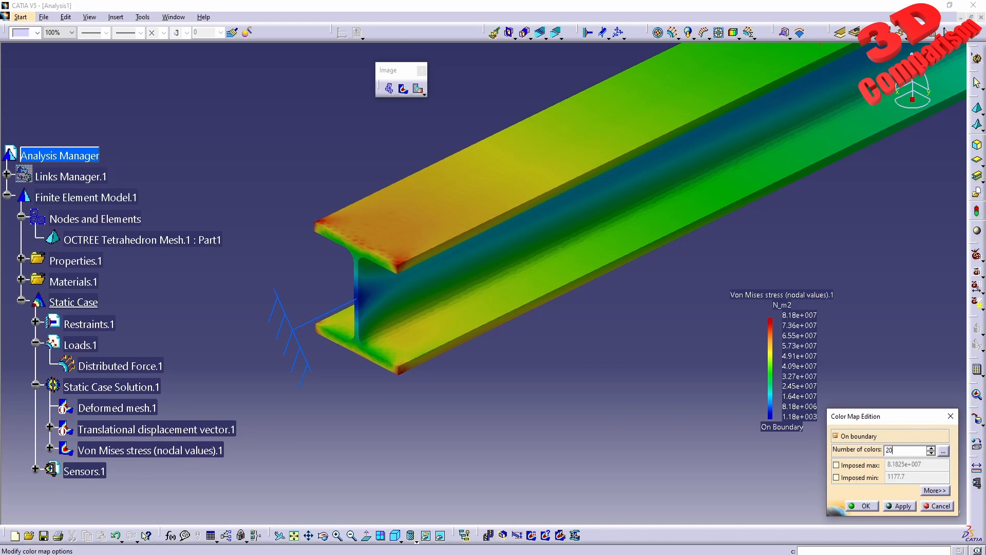
click(899, 508)
click(864, 508)
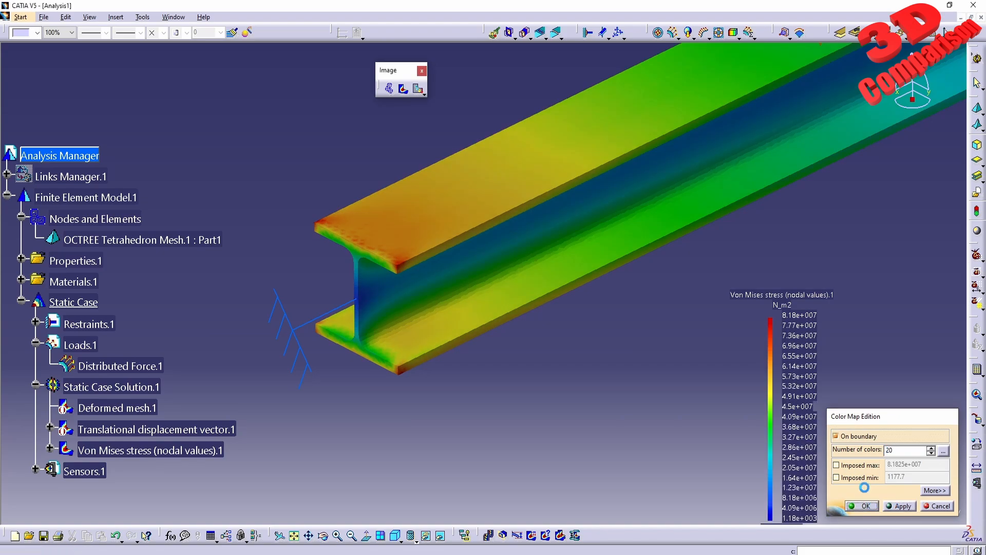
- Reposition the 20-colour Von Mises legend so the whole scale fits beside the beam
middle_drag(675, 270, 628, 304)
click(773, 295)
middle_drag(813, 325, 884, 233)
click(675, 295)
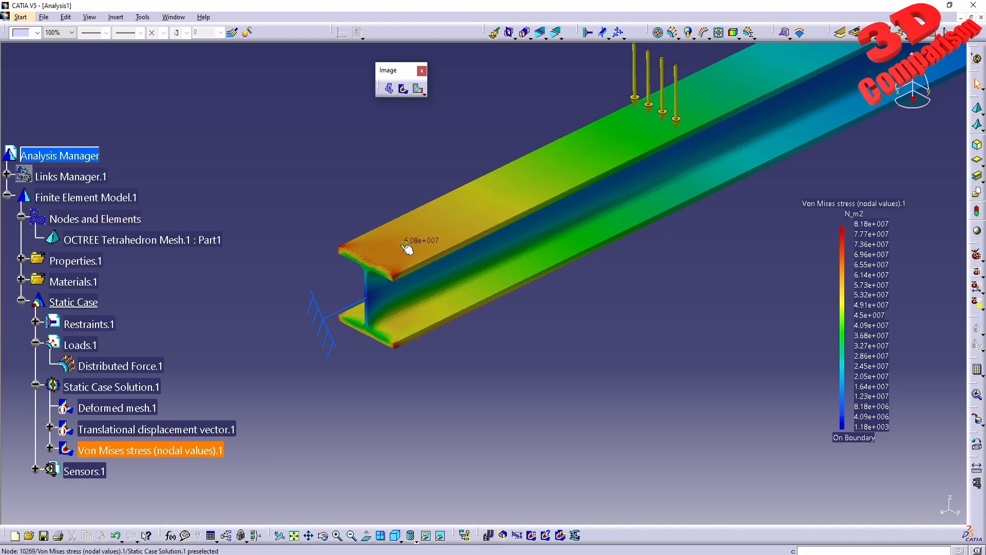
click(861, 218)
- Examine the Von Mises stress distribution along the beam toward its free end
middle_drag(709, 210, 544, 340)
middle_drag(914, 170, 568, 331)
middle_drag(668, 270, 709, 241)
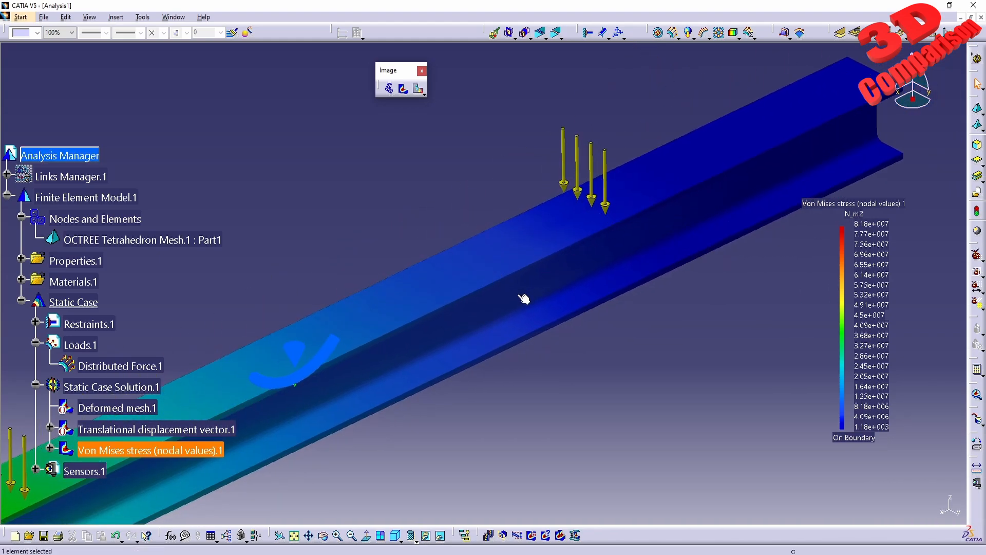
middle_drag(524, 298, 639, 212)
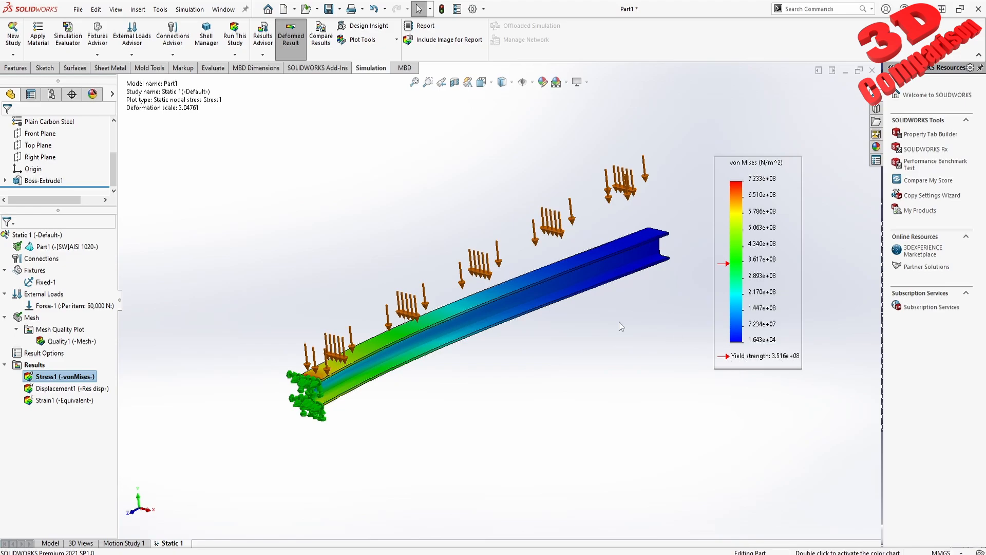
- Compare the properties of AISI 304 and AISI 1020 in the material library and apply AISI 1020 to the part
right_click(65, 123)
click(98, 128)
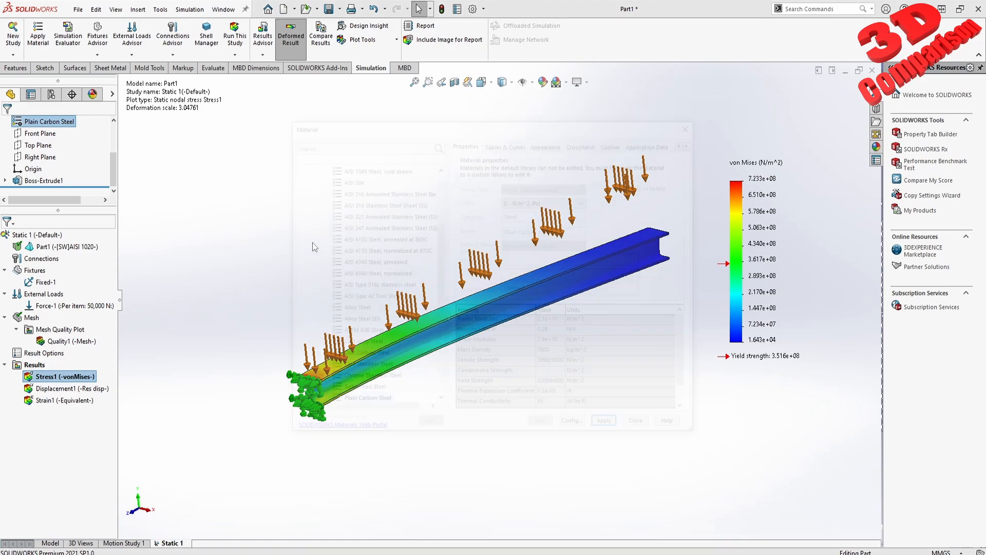
scroll(377, 240, up, 4)
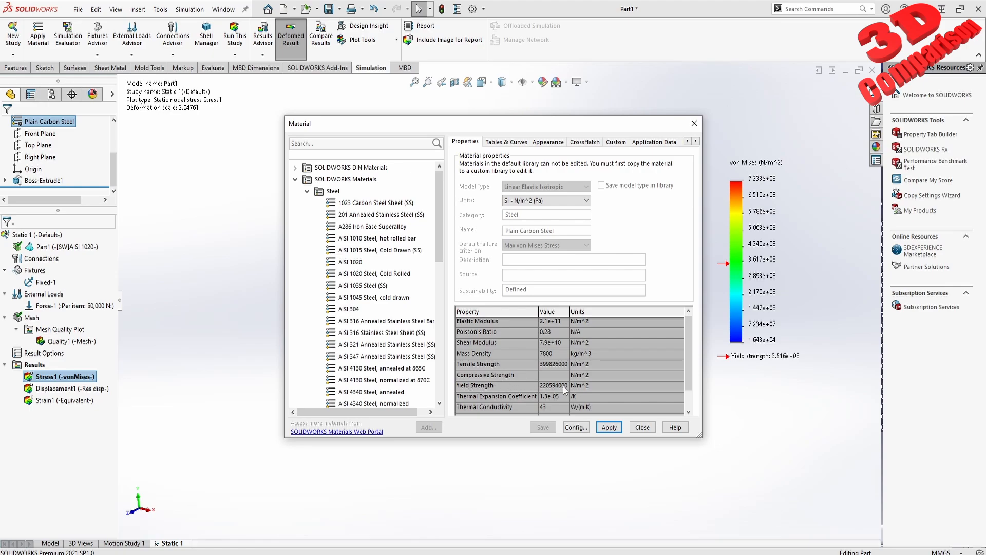
click(357, 310)
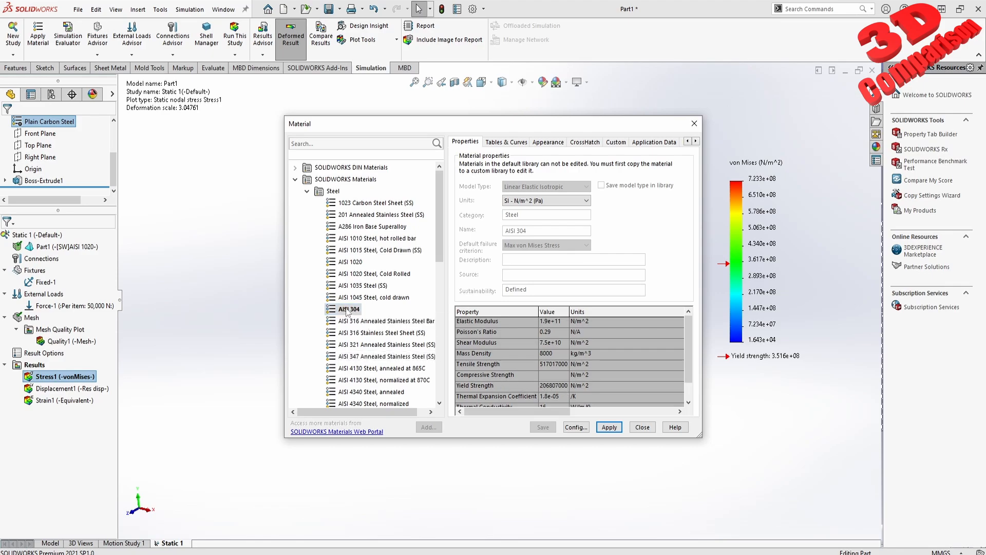
click(354, 262)
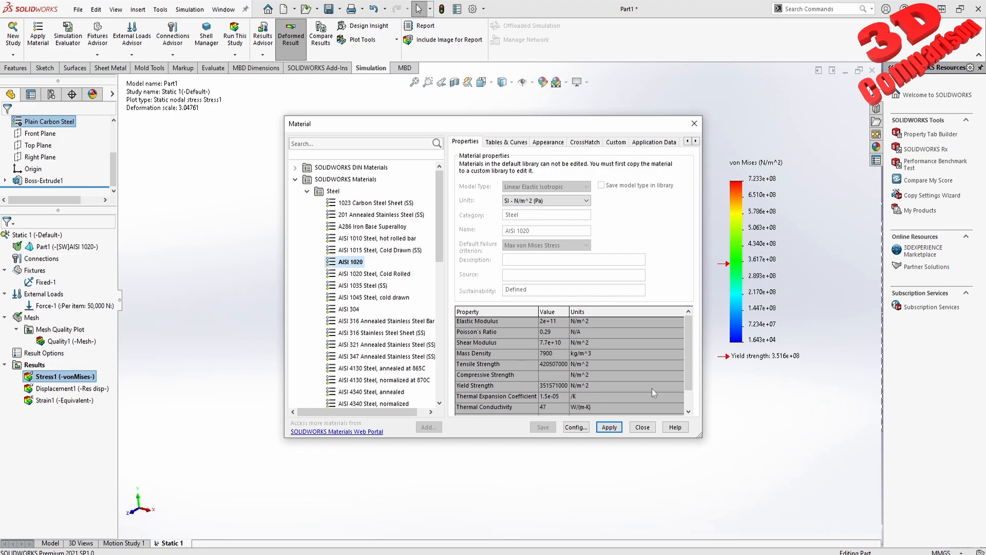
click(609, 427)
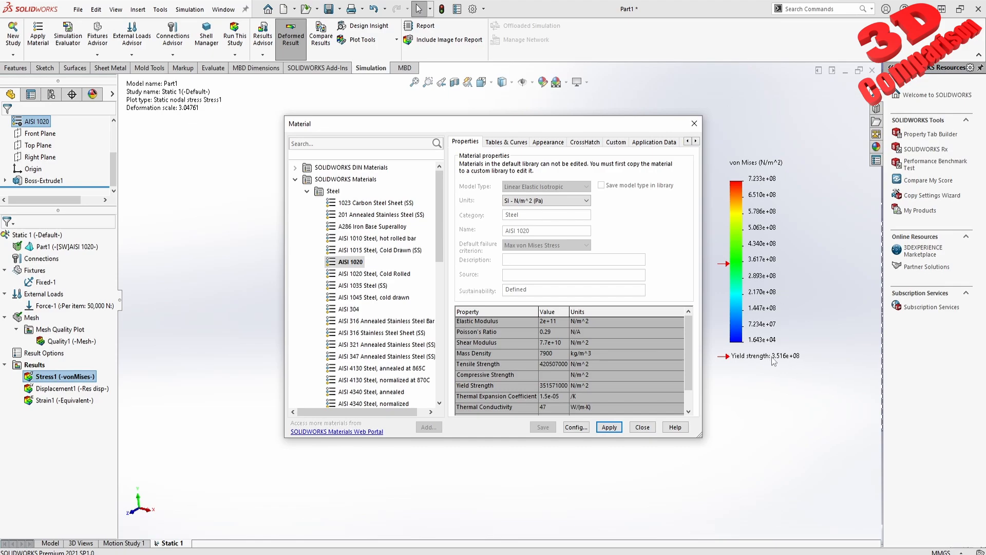
click(349, 309)
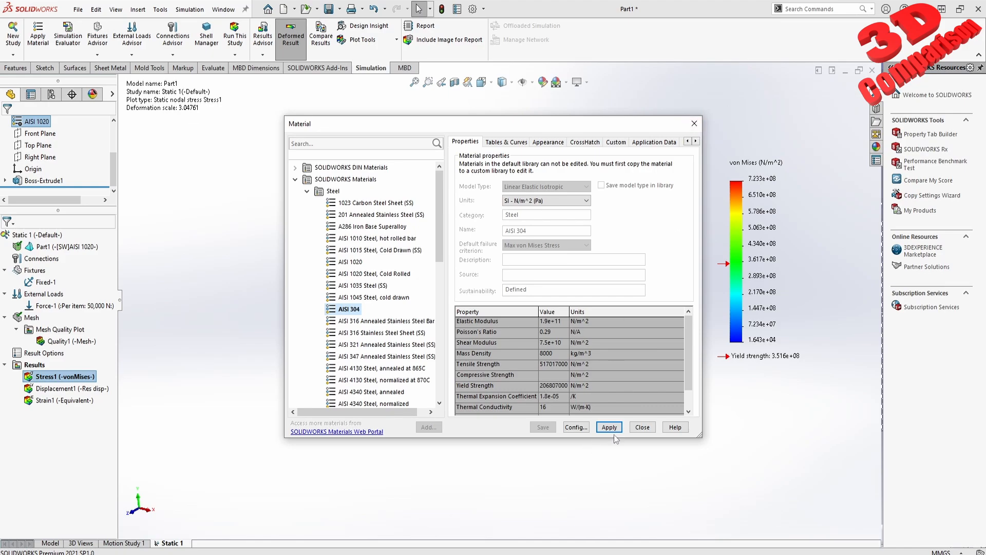
click(693, 123)
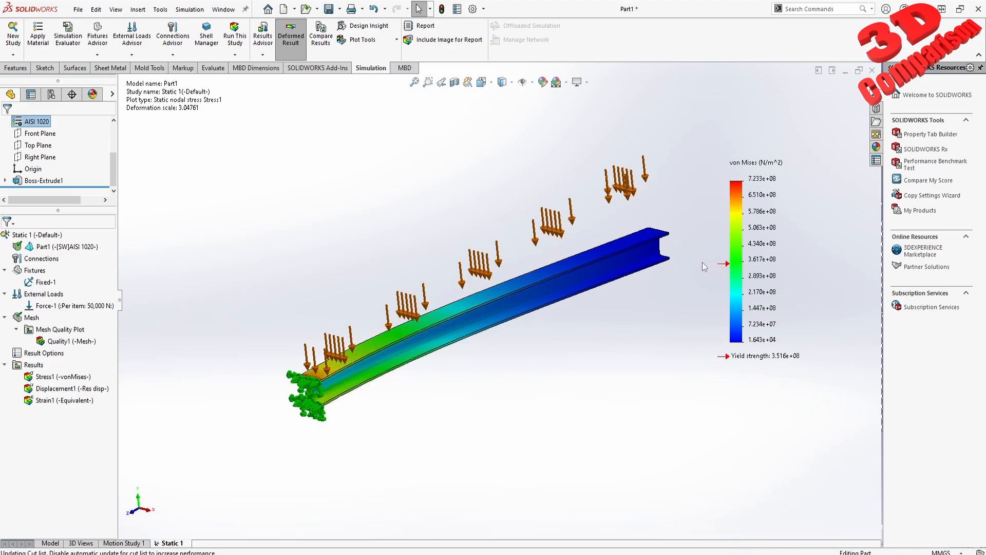
- Switch to CATIA V5, bring up the Part1 document and show the structural analysis properties of its Steel material
drag(699, 262, 812, 361)
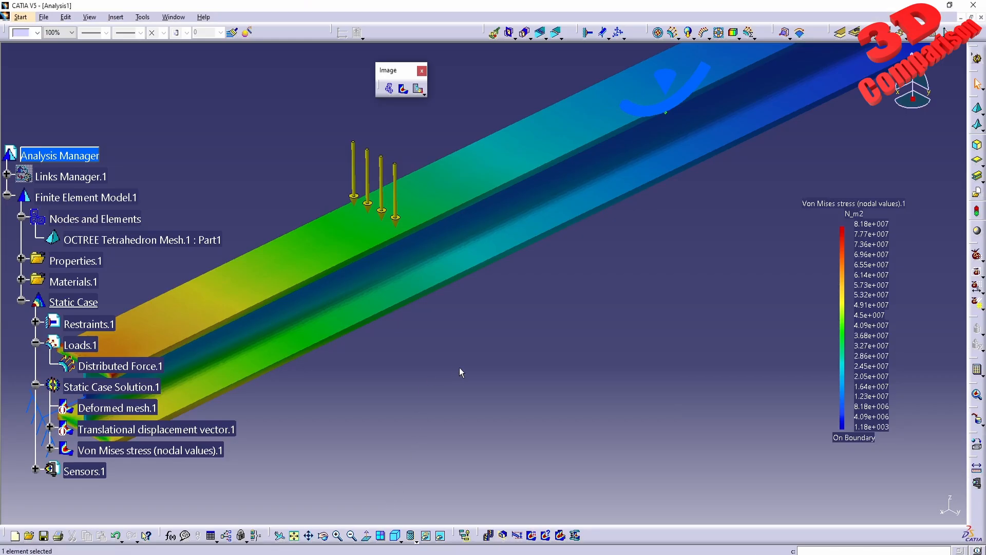
drag(787, 183, 923, 463)
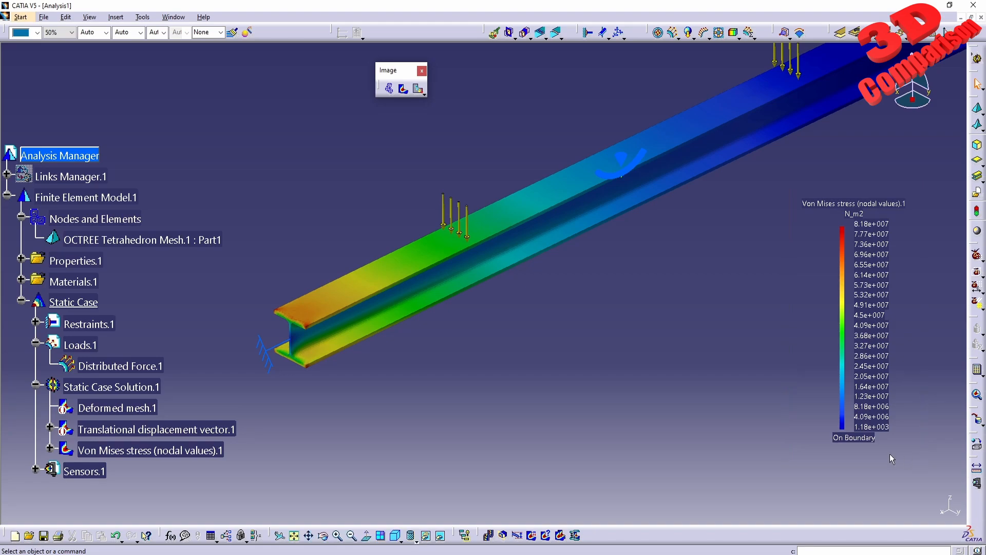
click(173, 17)
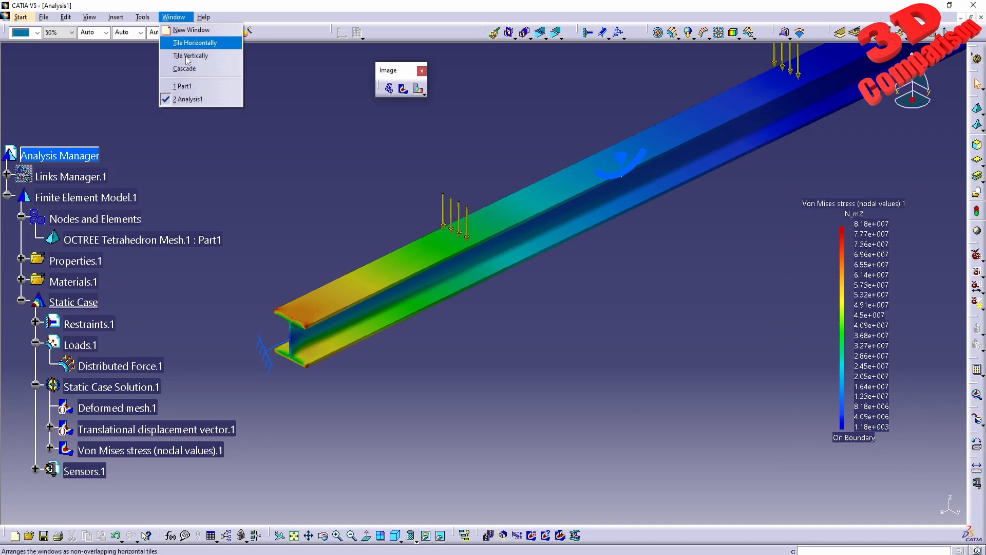
click(195, 87)
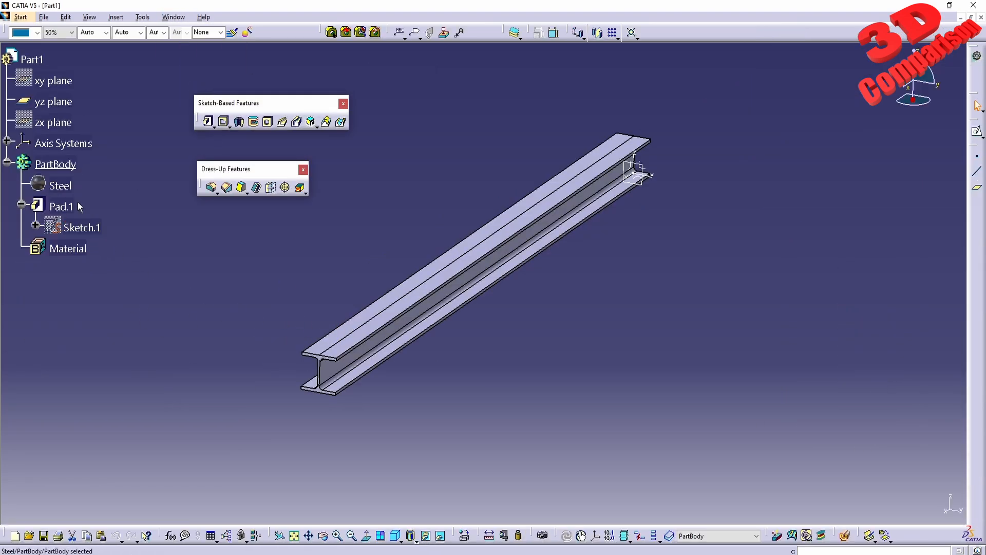
right_click(62, 187)
click(88, 231)
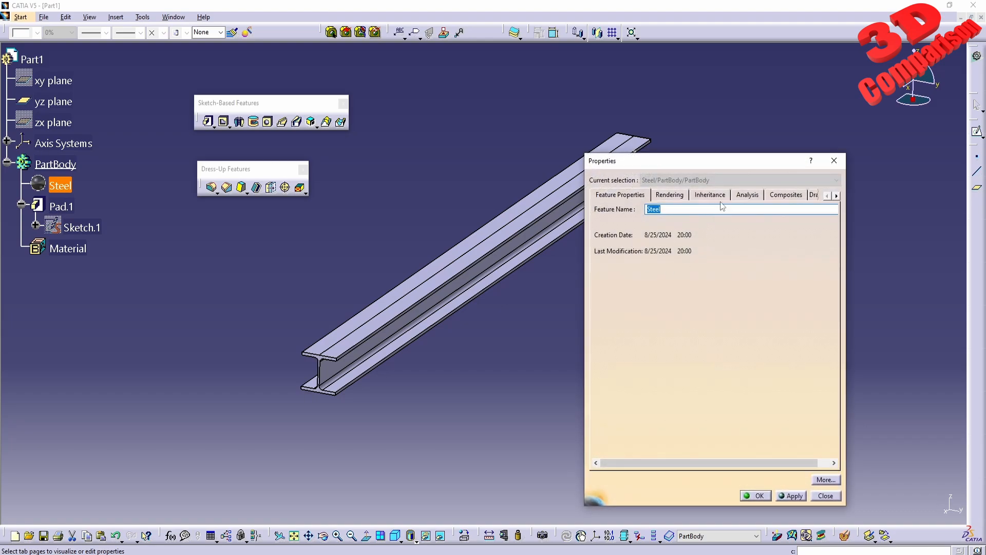
click(747, 195)
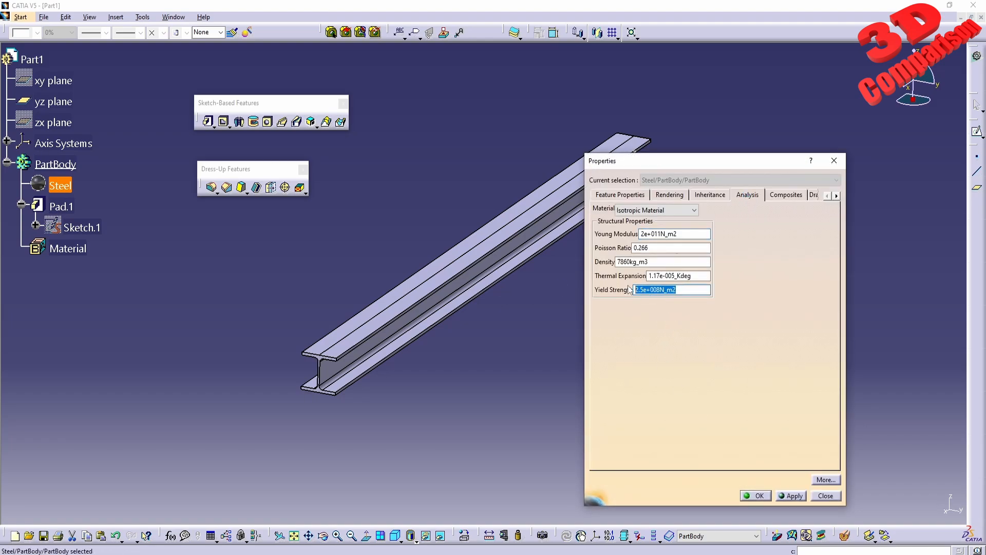
- Set the Steel material's yield strength to 3.5e+008 N_m2, keeping the isotropic material type
click(637, 289)
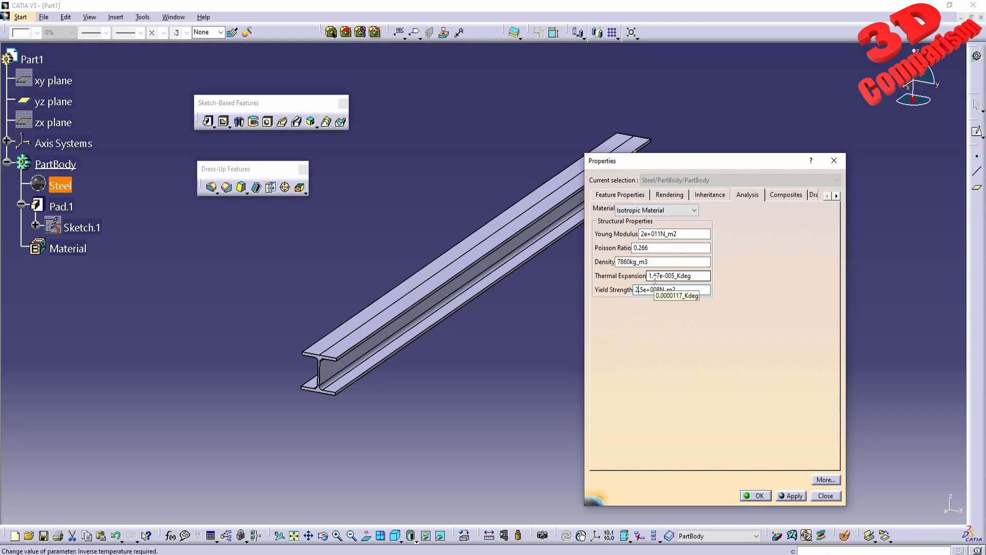
click(661, 210)
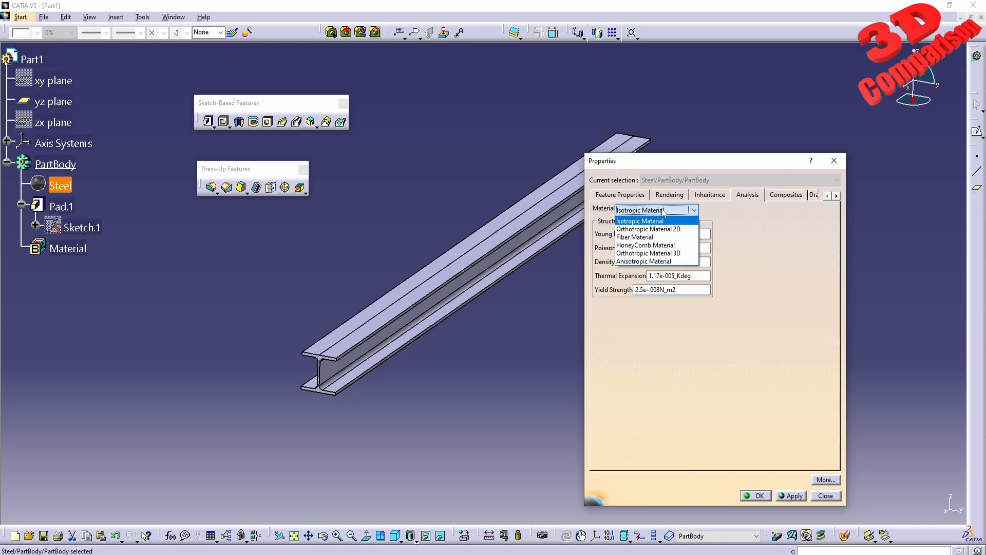
click(662, 210)
click(639, 290)
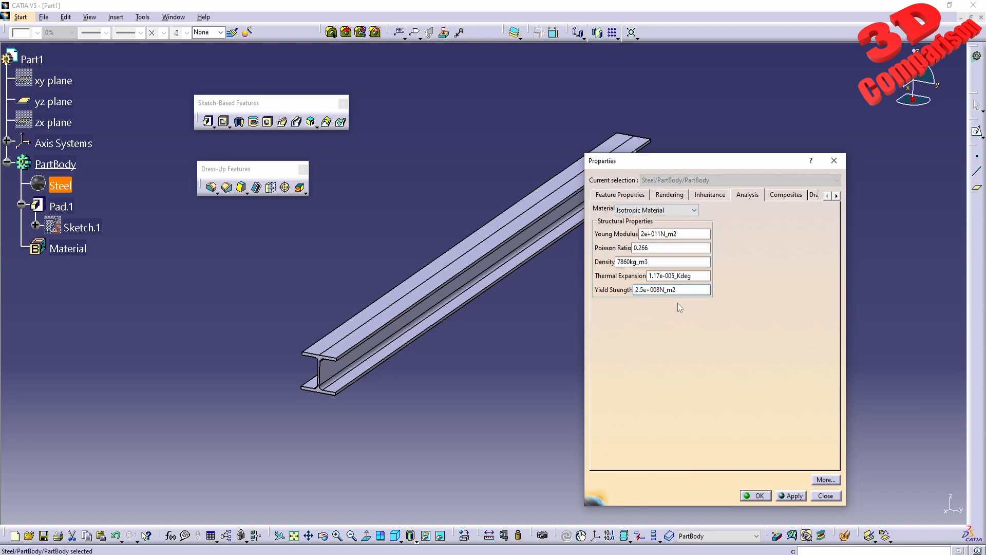
key(Delete)
text(3)
click(757, 495)
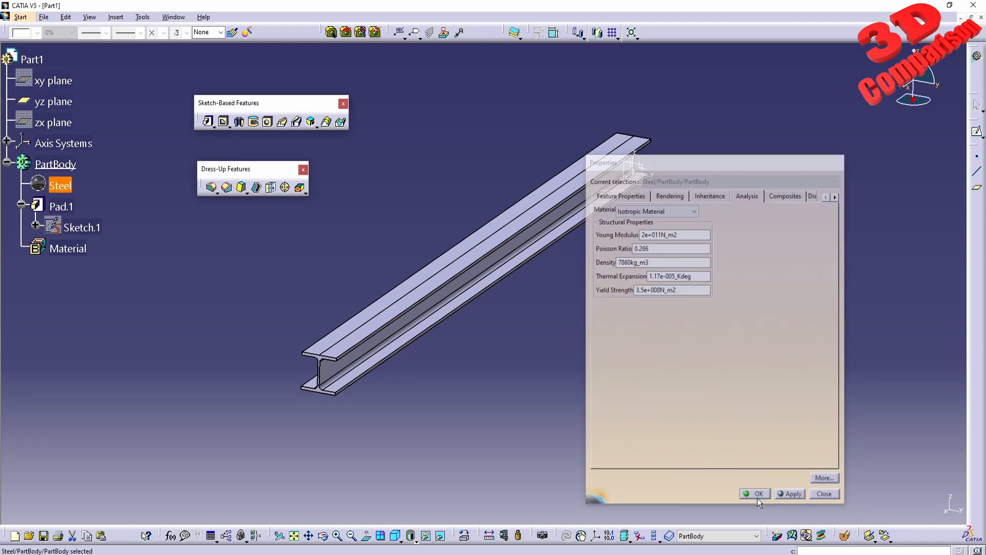
- Return to the Analysis1 document and set the distributed force on the beam to 50000 N, directed along negative Z
click(173, 17)
click(193, 97)
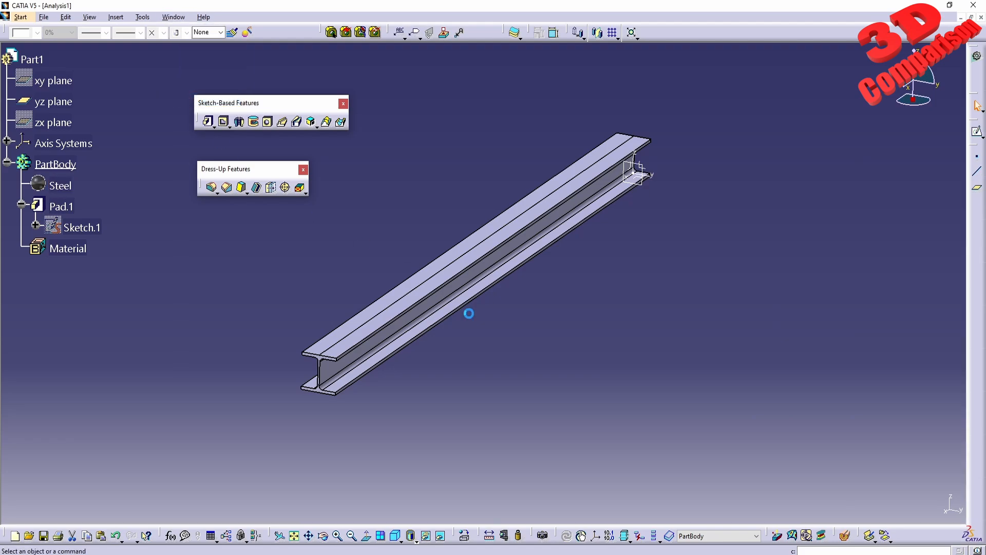
middle_drag(645, 245, 503, 383)
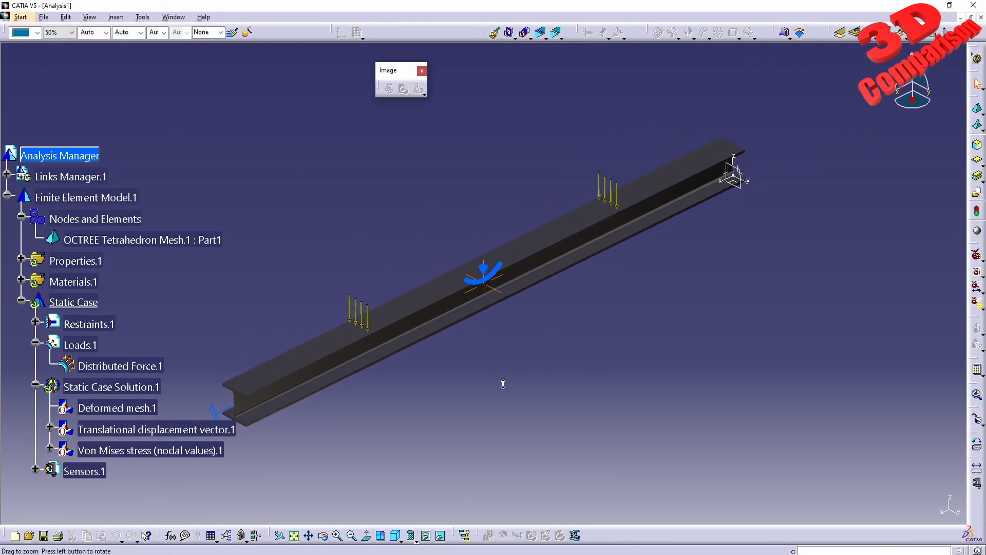
middle_drag(431, 374, 475, 319)
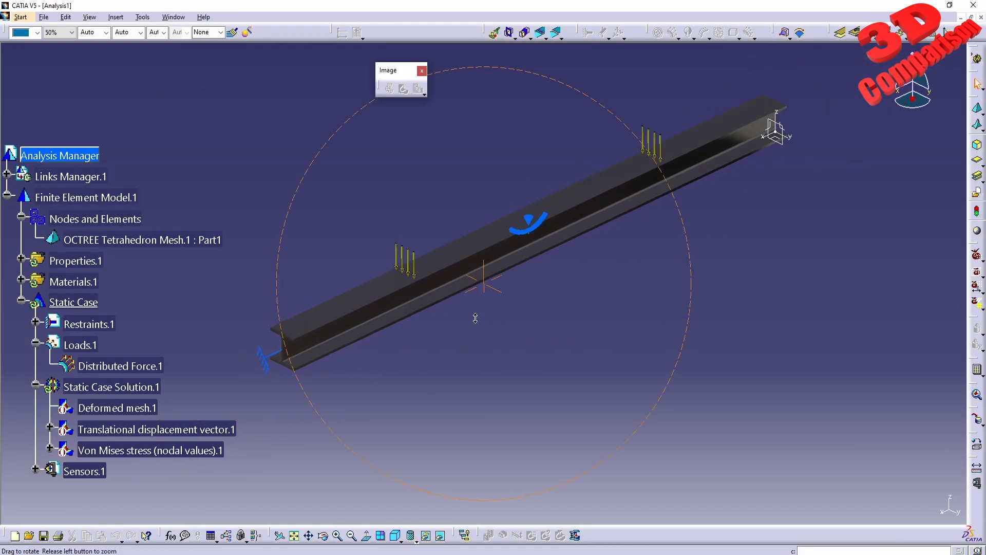
double_click(119, 366)
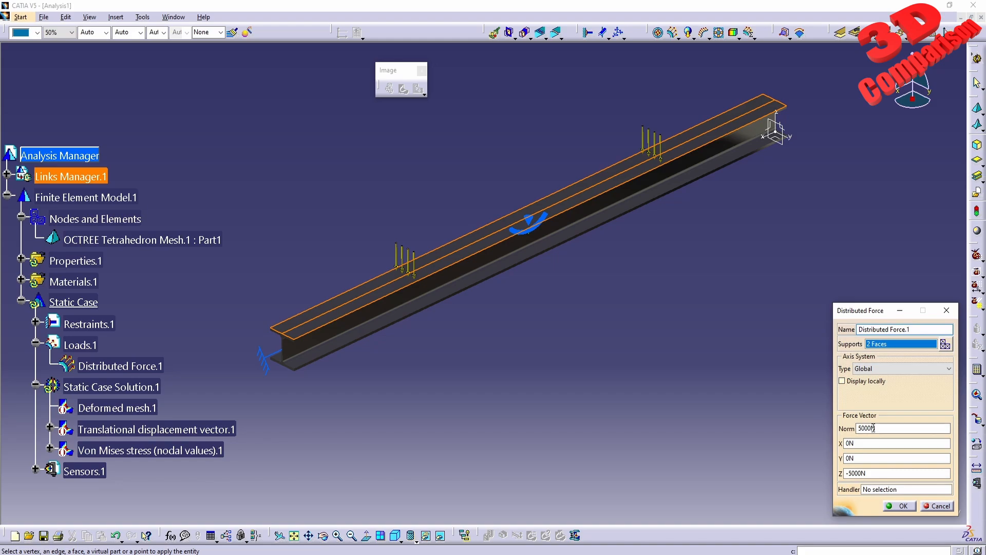
click(873, 427)
text(0)
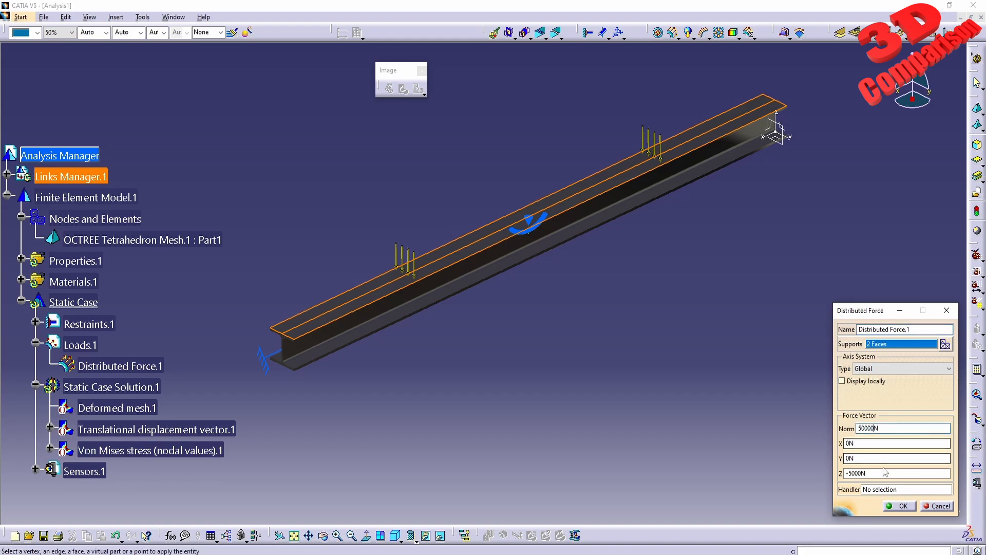
click(875, 458)
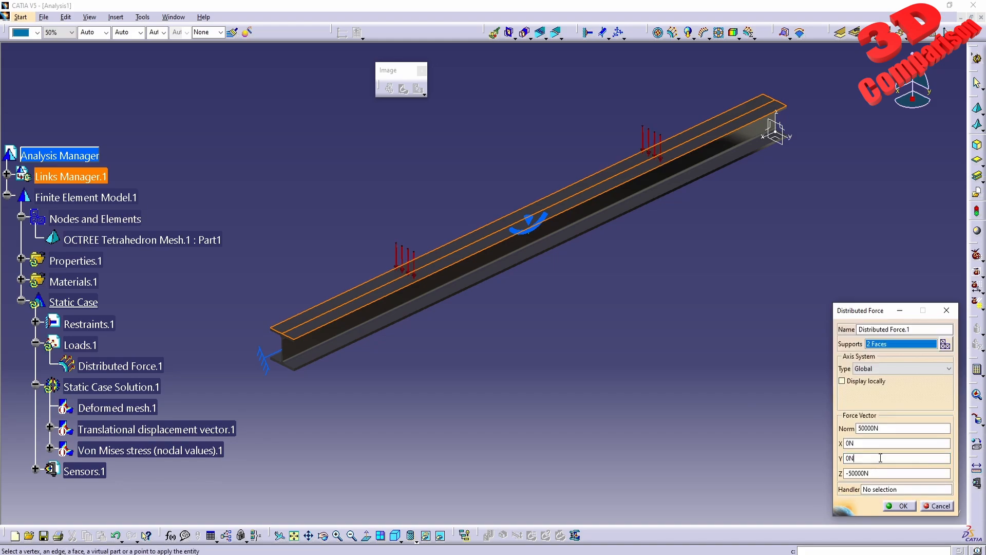
click(899, 507)
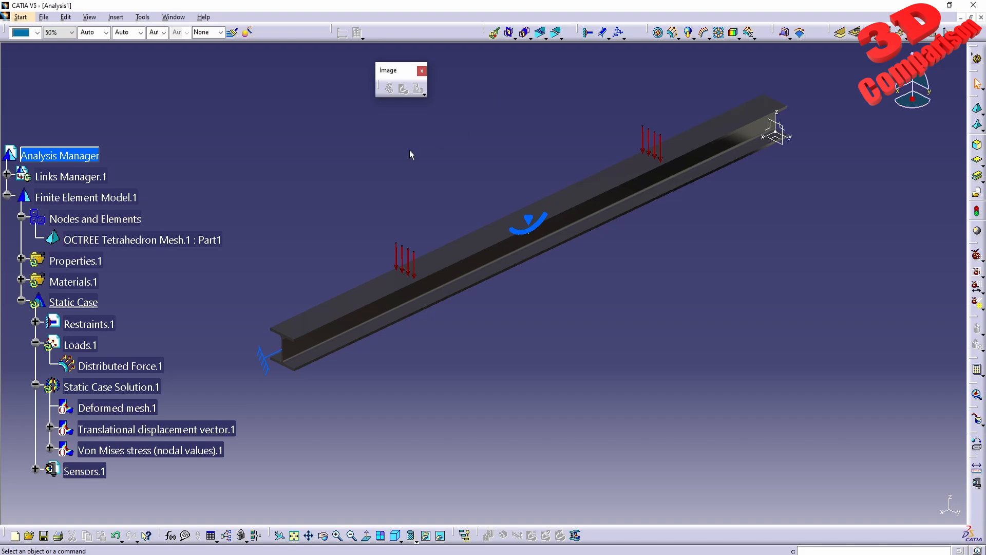
- Recompute the static analysis, accepting the computation resources estimate
click(976, 369)
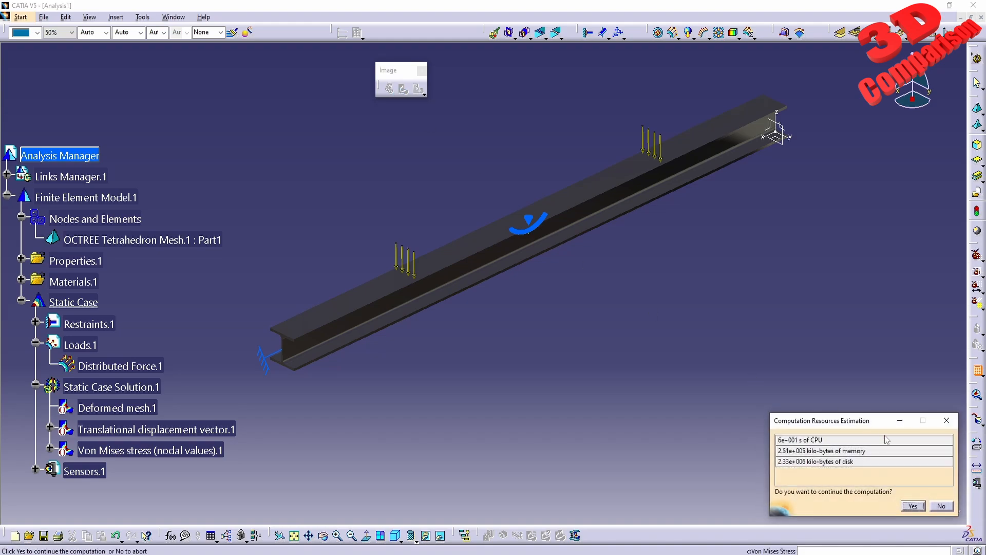
click(912, 506)
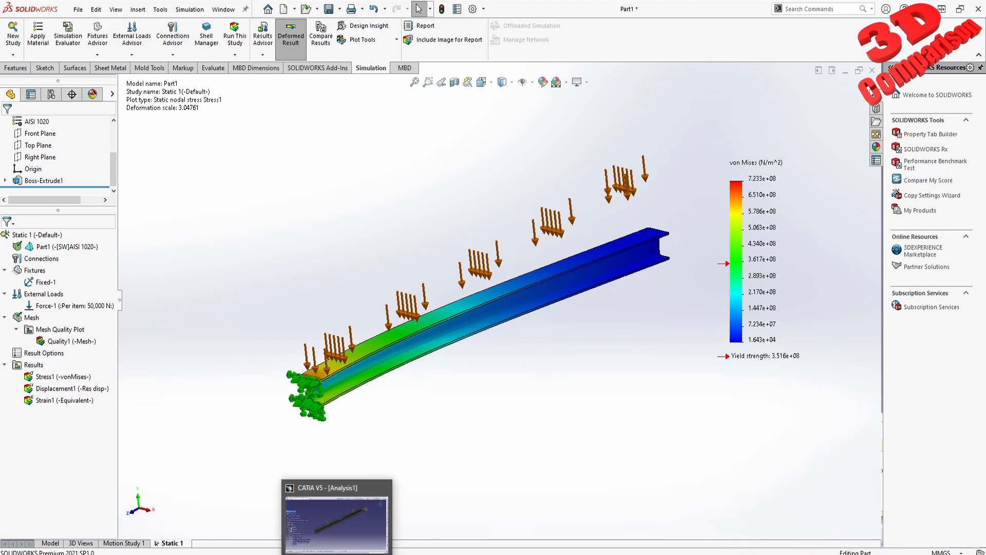
- Switch to the Structural Analysis PDF and read its Von Mises Stress and Steel yield strength sections
mouse_move(335, 554)
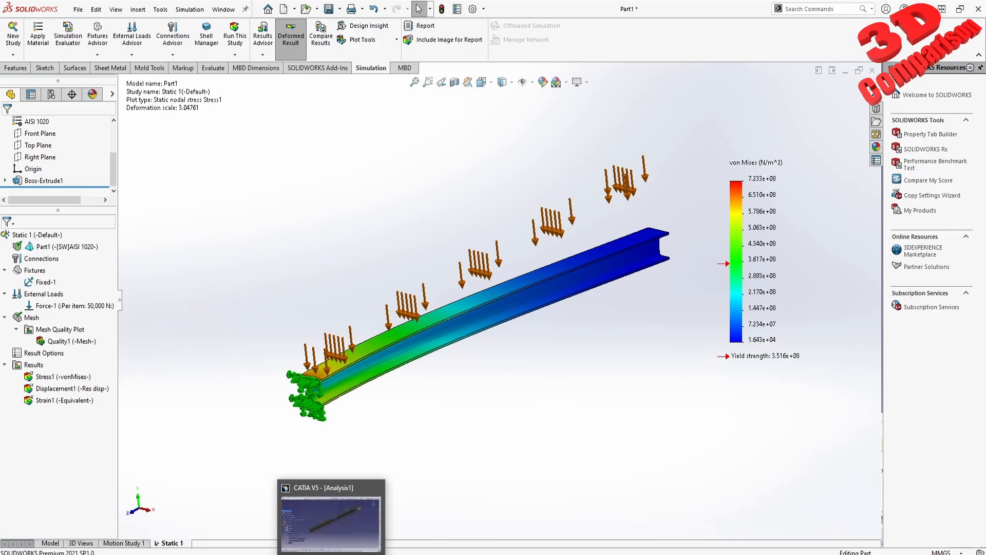
click(353, 529)
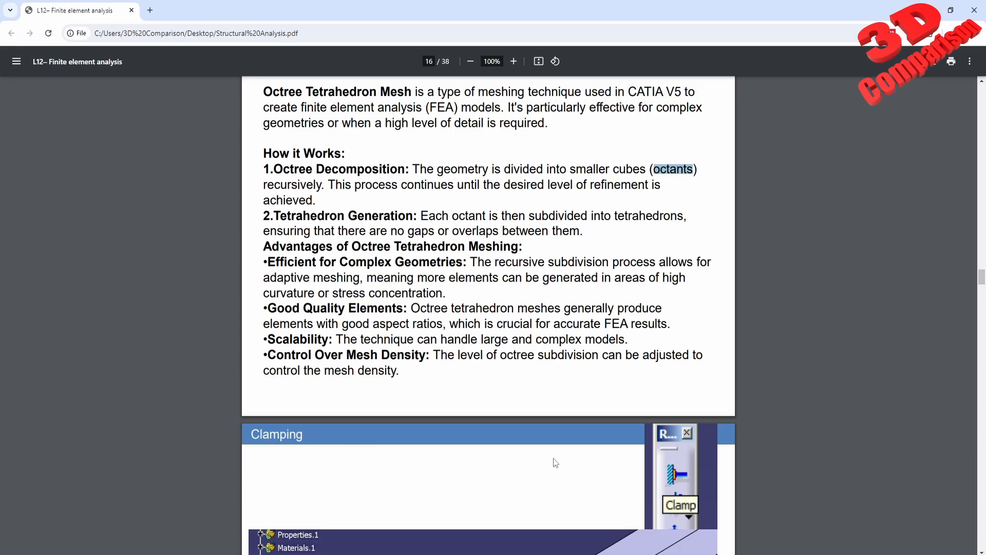
scroll(553, 461, down, 20)
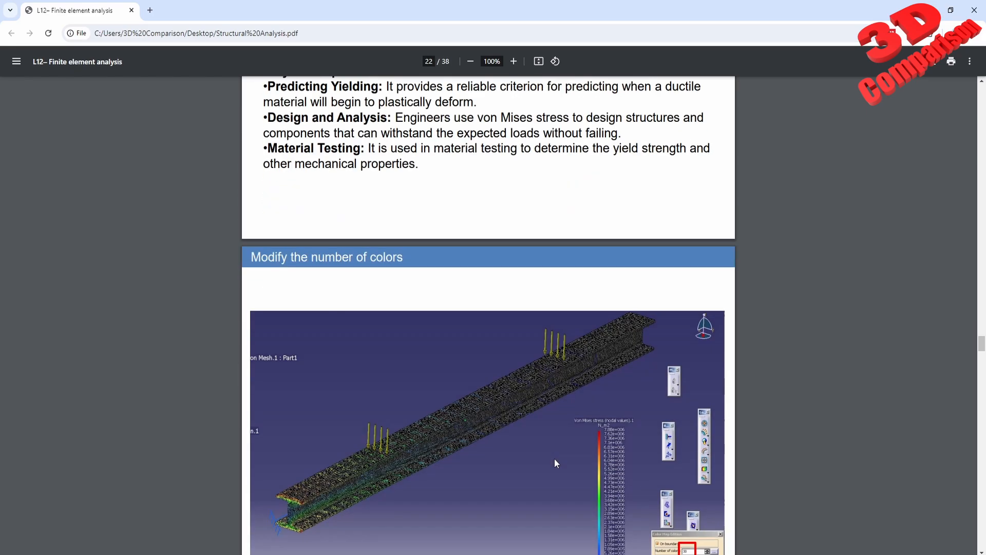
scroll(553, 462, up, 6)
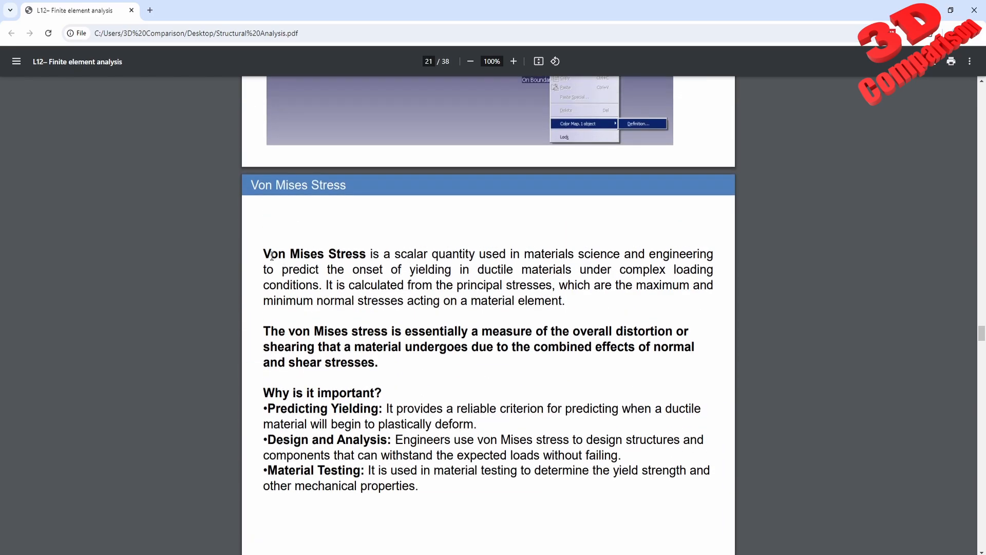
drag(264, 253, 428, 305)
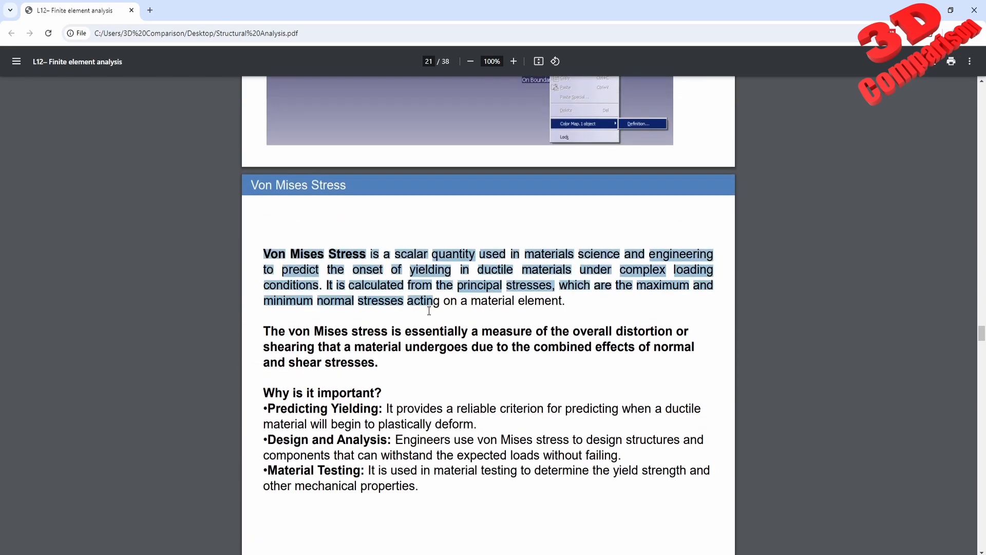
click(600, 311)
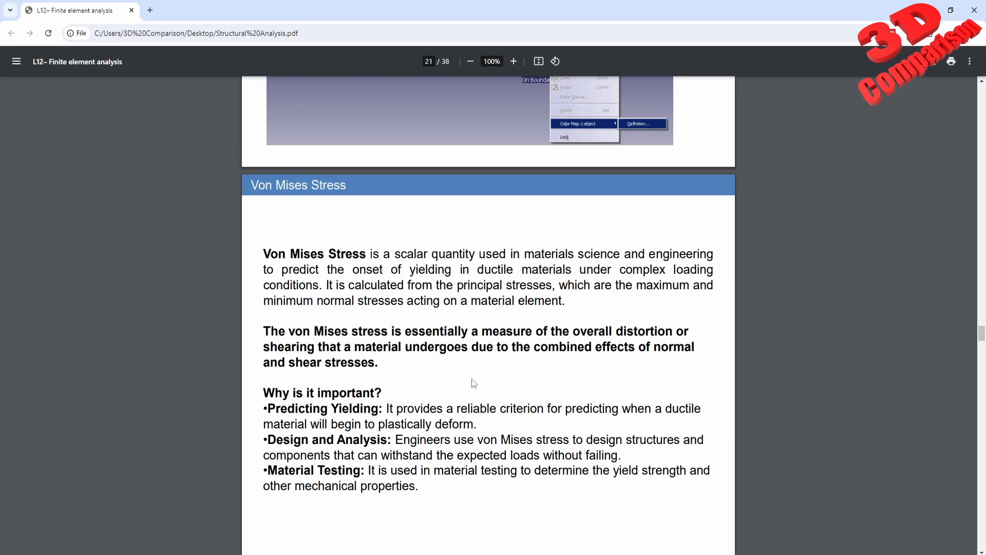
scroll(472, 380, down, 10)
scroll(473, 383, down, 15)
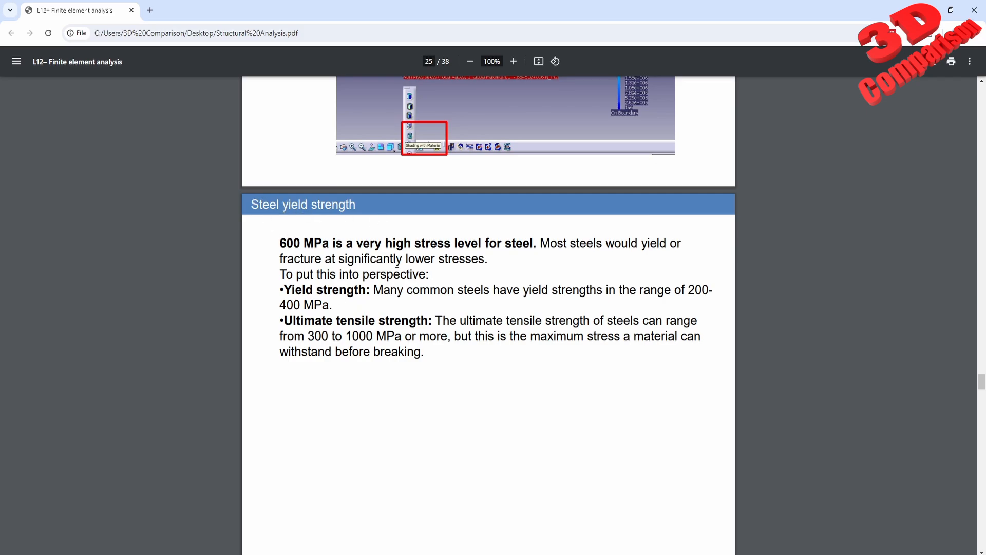
scroll(691, 210, up, 3)
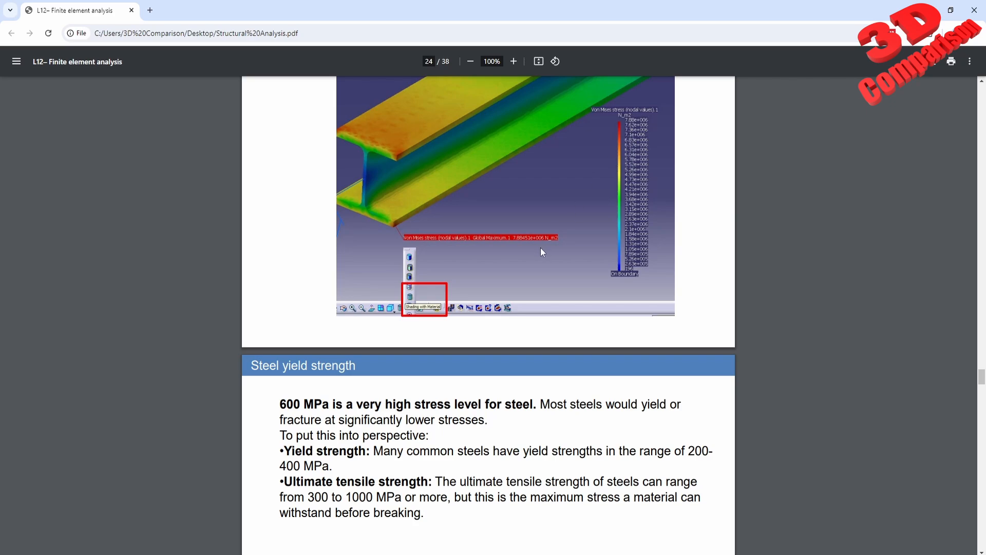
scroll(540, 248, up, 1)
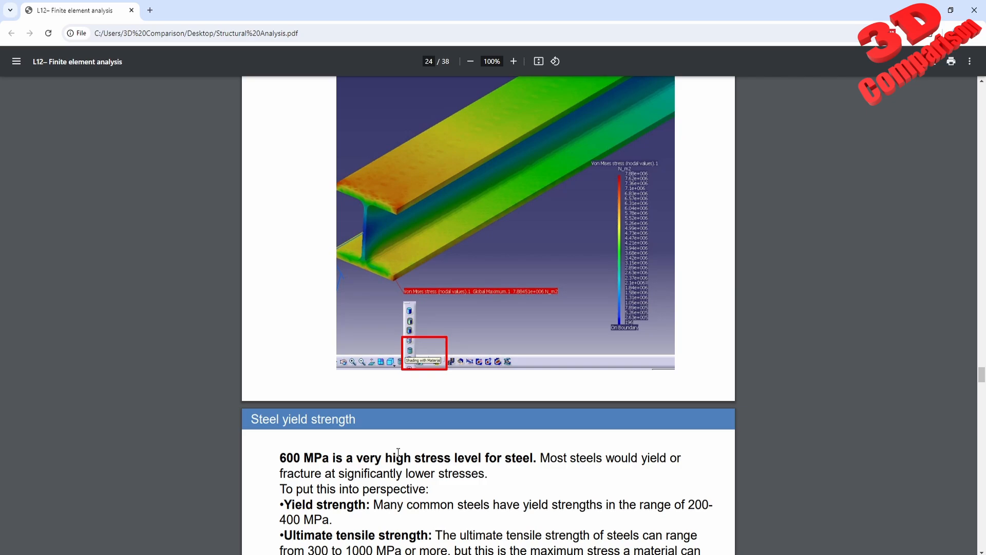
- Mark the yield strength range of common steels in the PDF's Steel yield strength section
scroll(335, 465, down, 1)
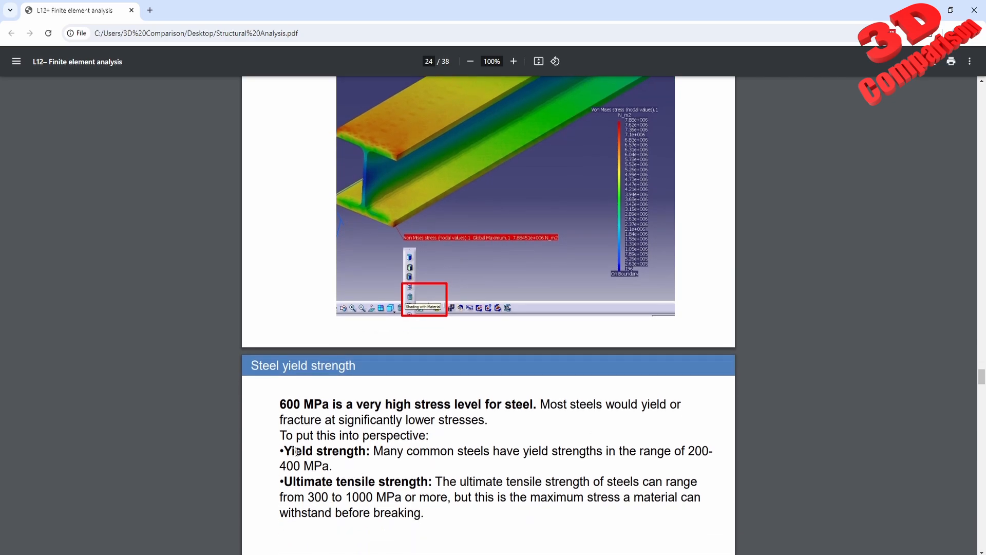
drag(383, 450, 709, 450)
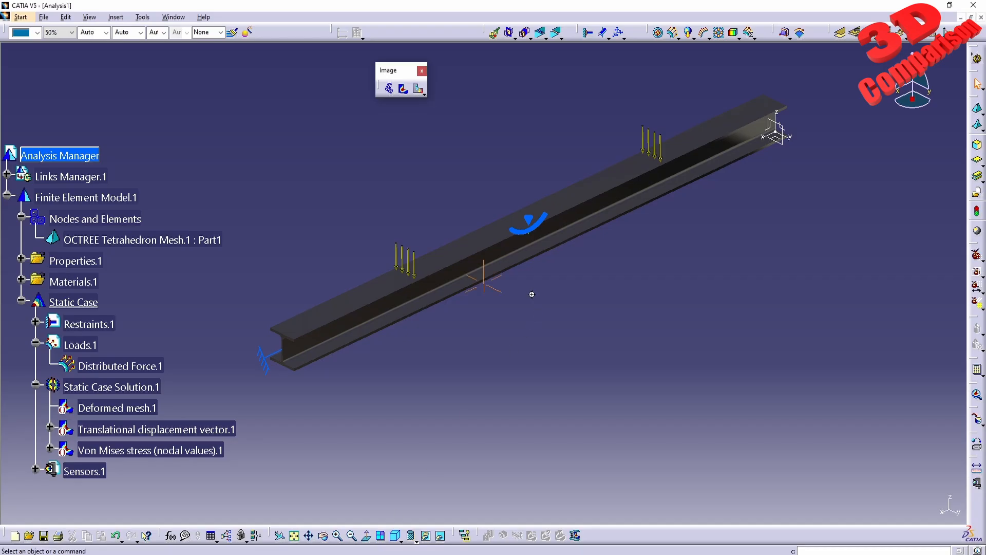
- Switch back to CATIA V5 and display the beam's Von Mises stress image
middle_drag(532, 294, 539, 340)
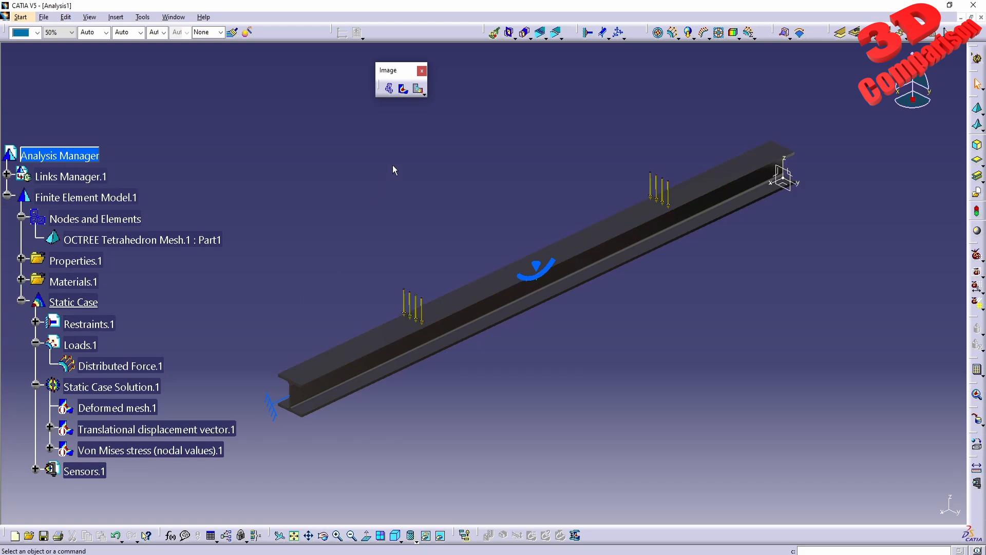
click(404, 90)
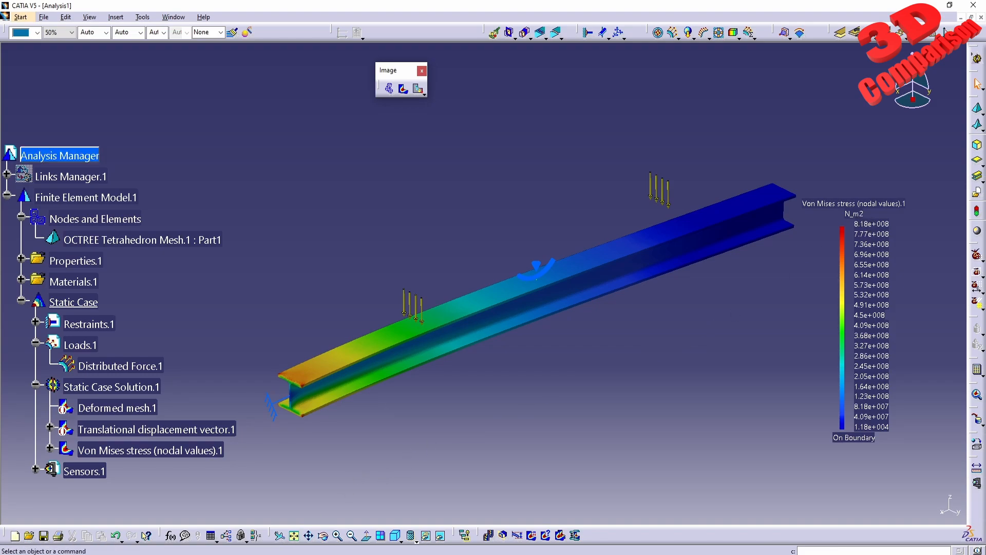
mouse_move(261, 554)
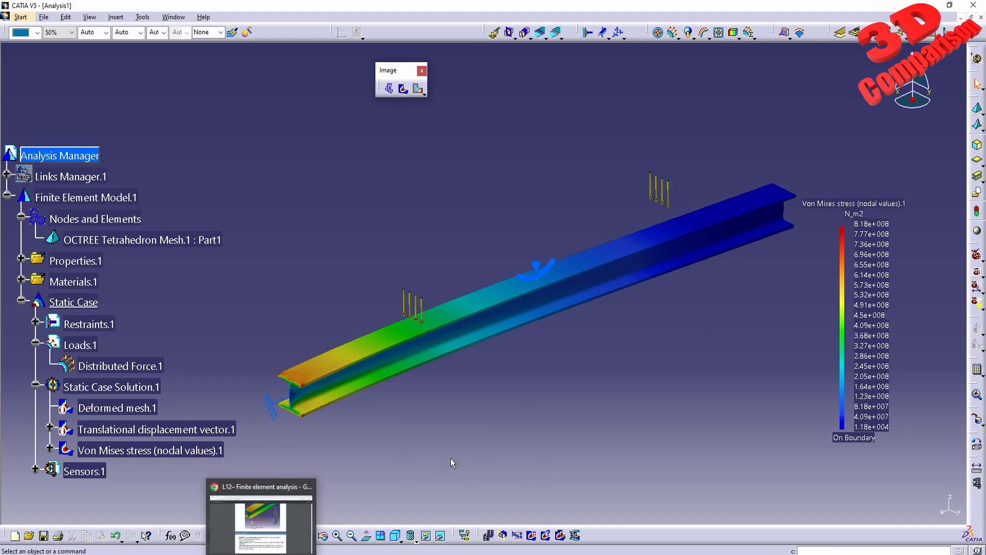
- Switch to the Part1 document and check the yield strength in the Steel material's analysis properties
click(185, 18)
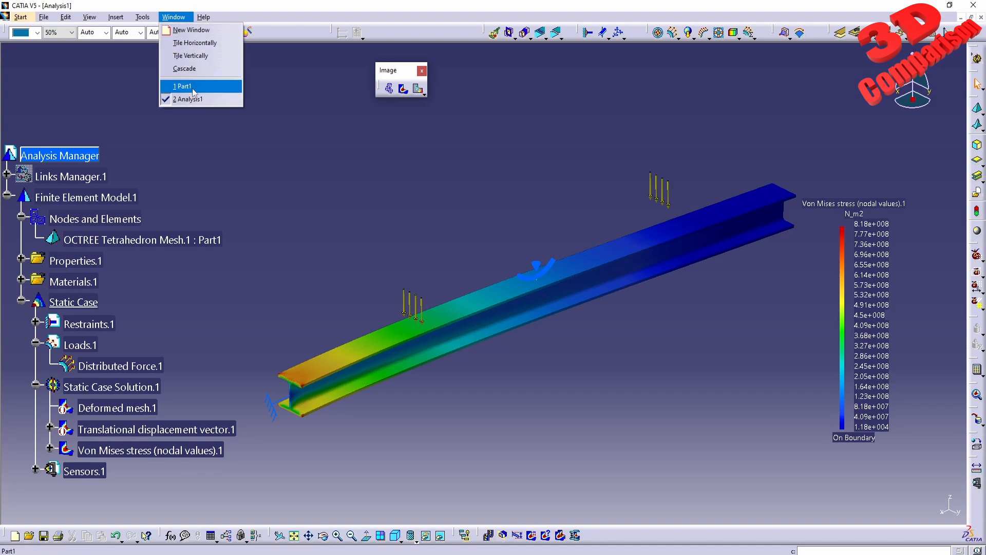
click(194, 92)
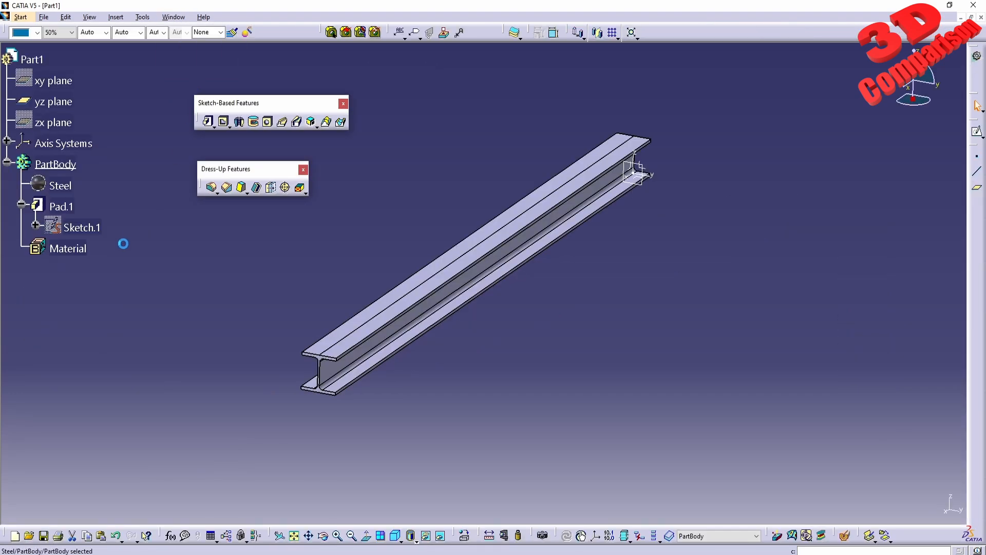
right_click(61, 185)
click(100, 225)
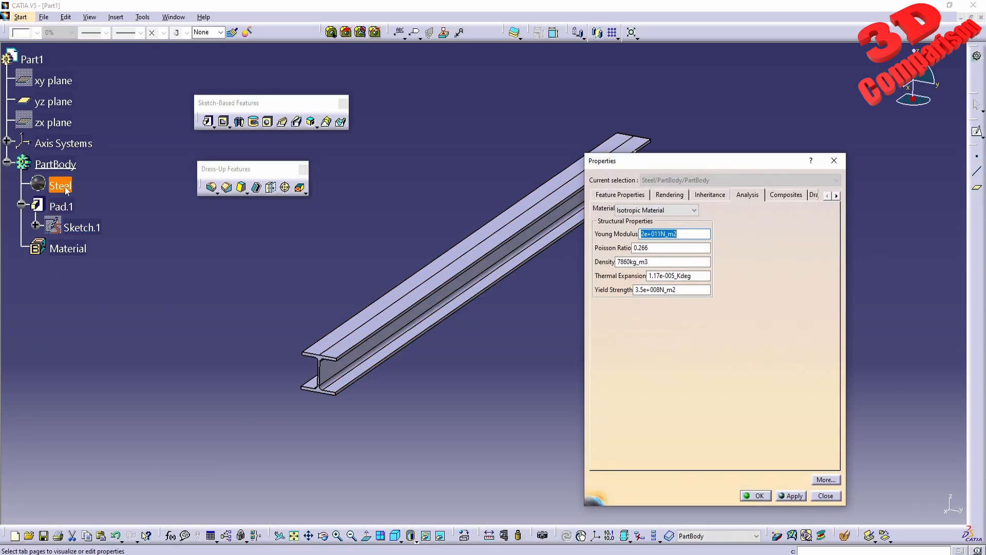
drag(677, 290, 527, 290)
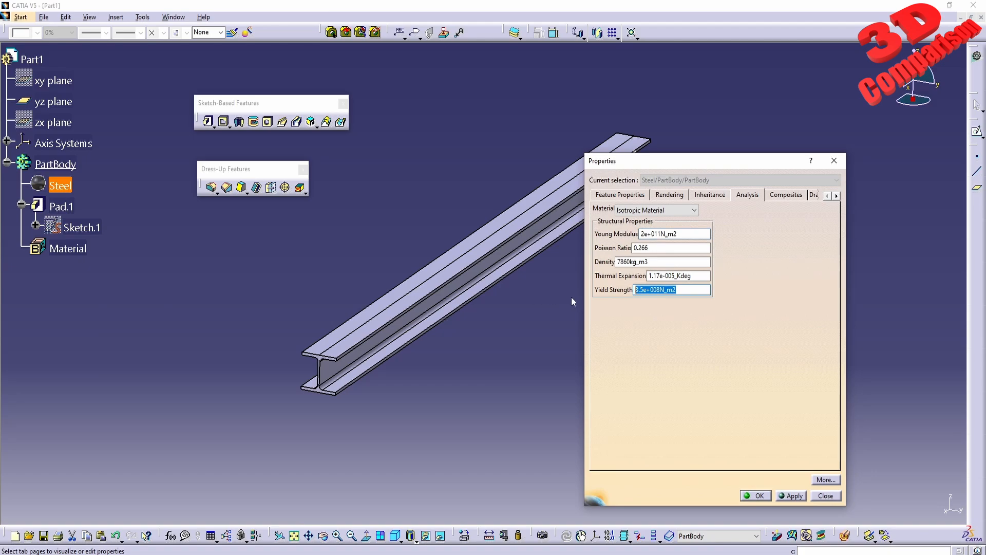
click(697, 292)
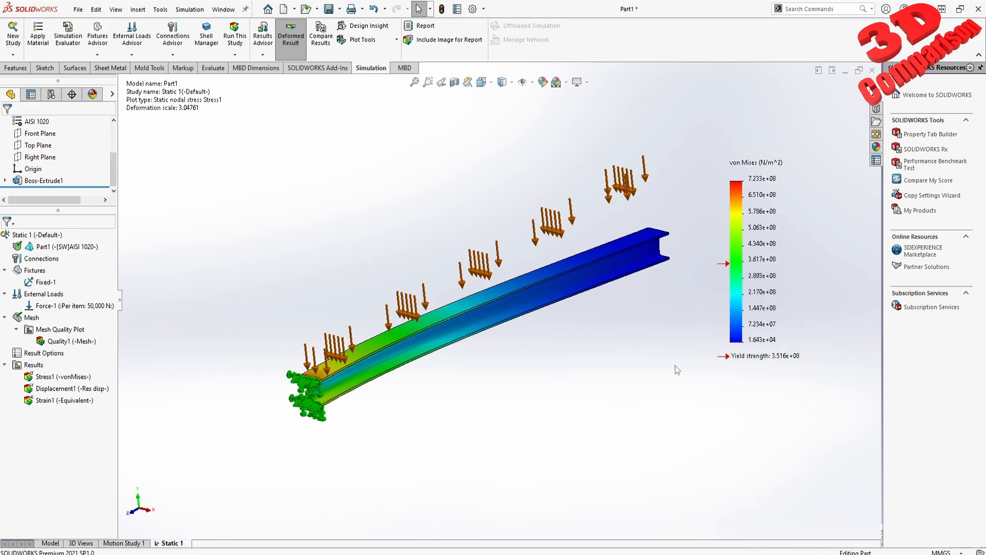
- Switch to SOLIDWORKS, open the part's material for editing, and compare the yield strengths of the library steels from 1023 Carbon Steel Sheet to ASTM A36
right_click(32, 118)
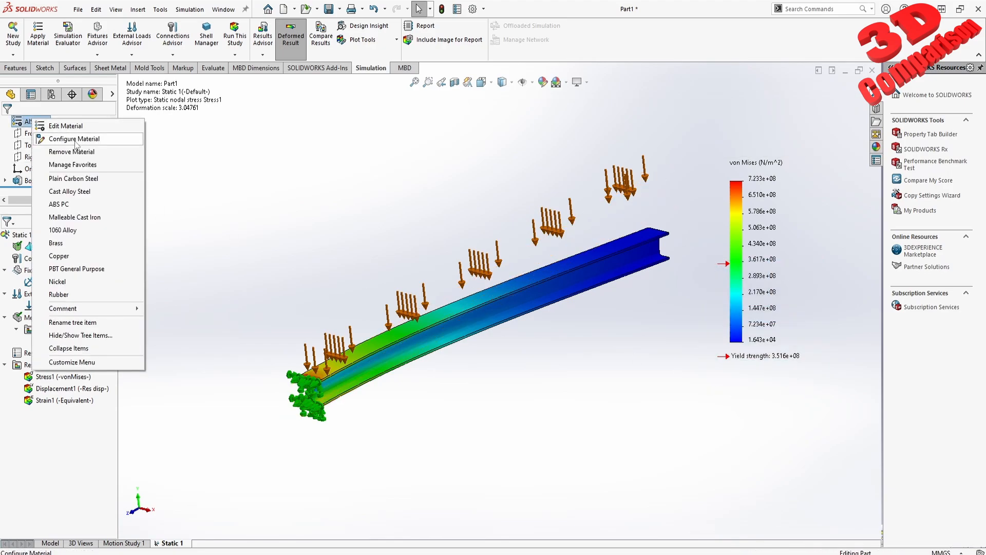
click(86, 126)
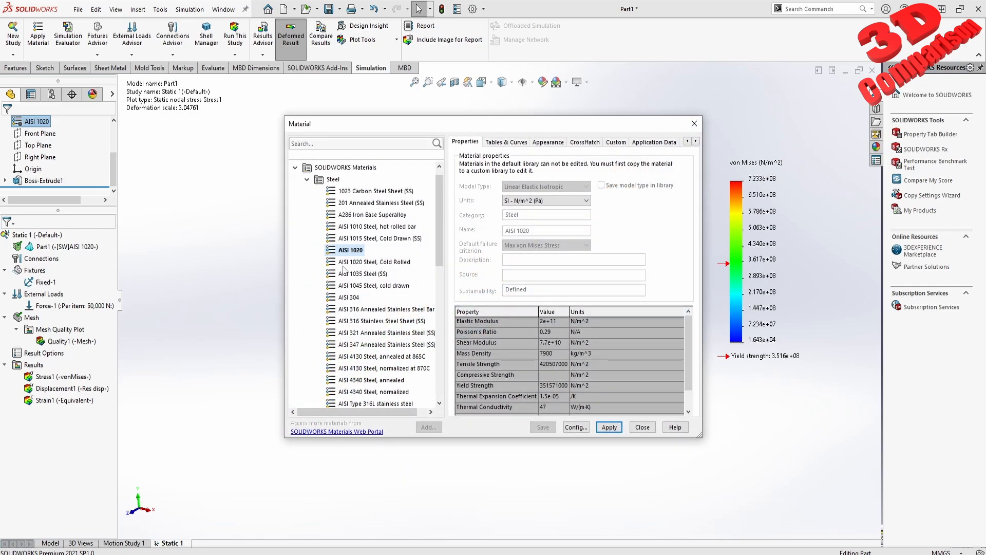
click(372, 237)
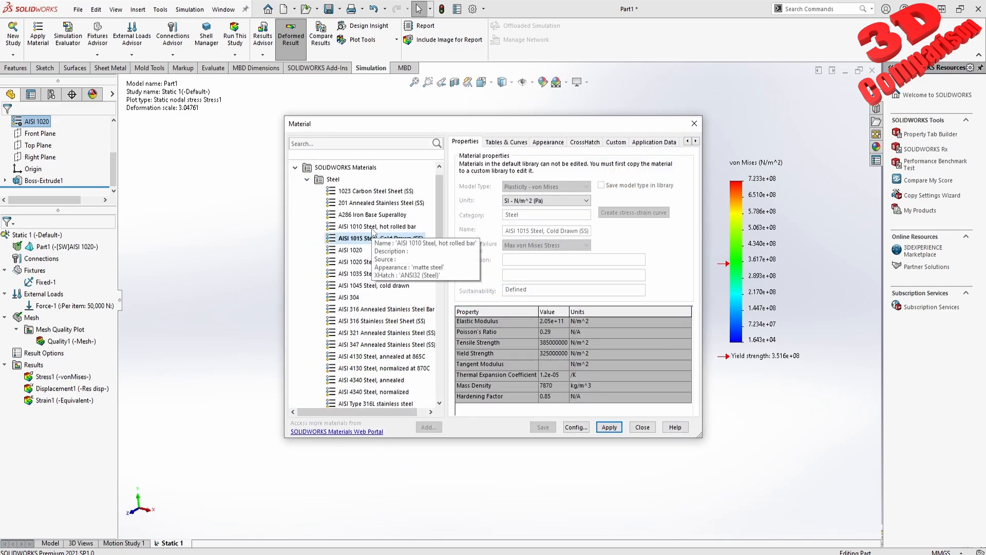
click(373, 193)
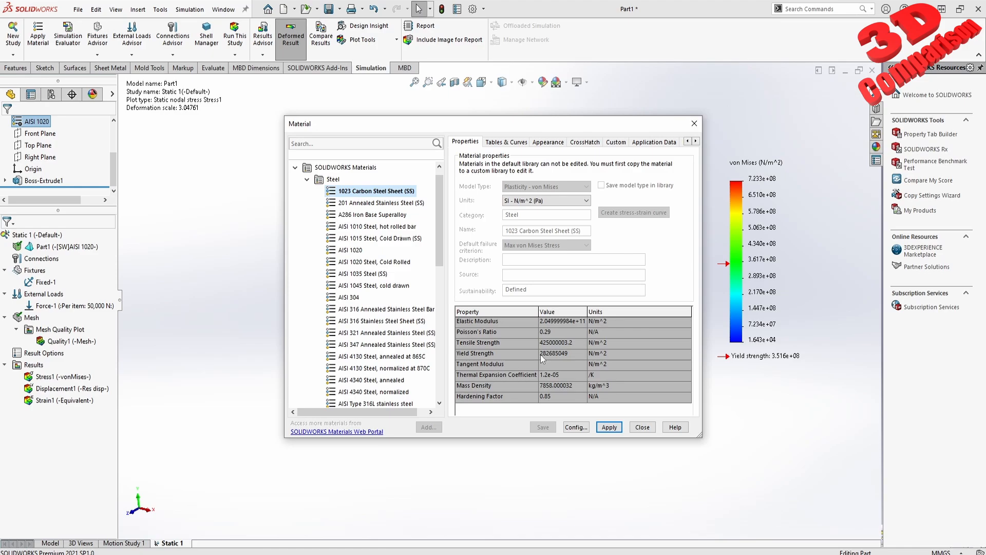
click(391, 310)
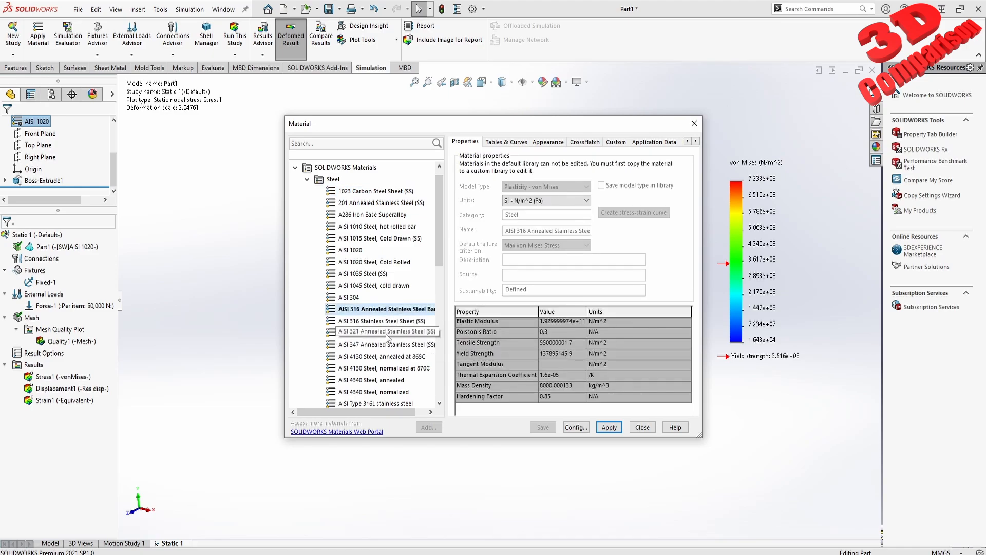
click(386, 332)
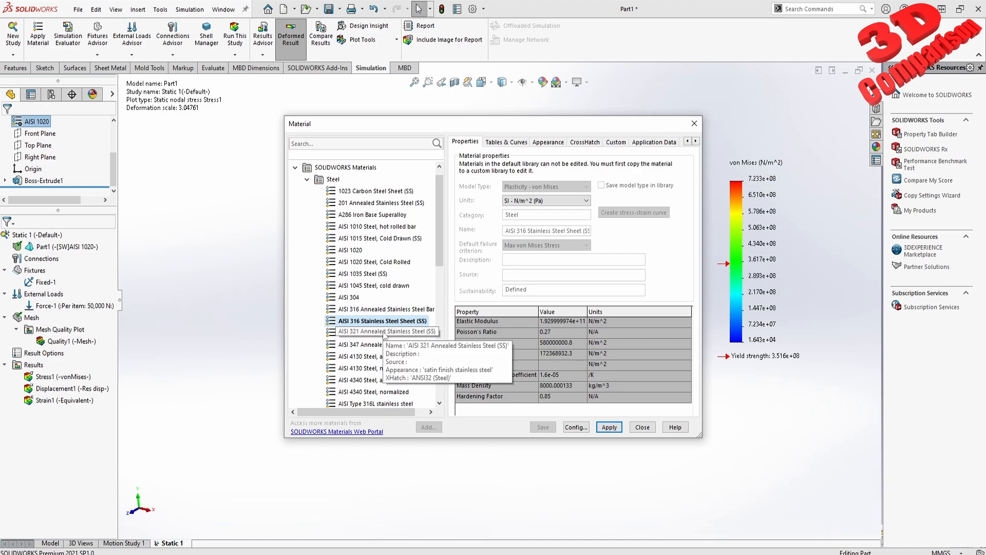
click(383, 356)
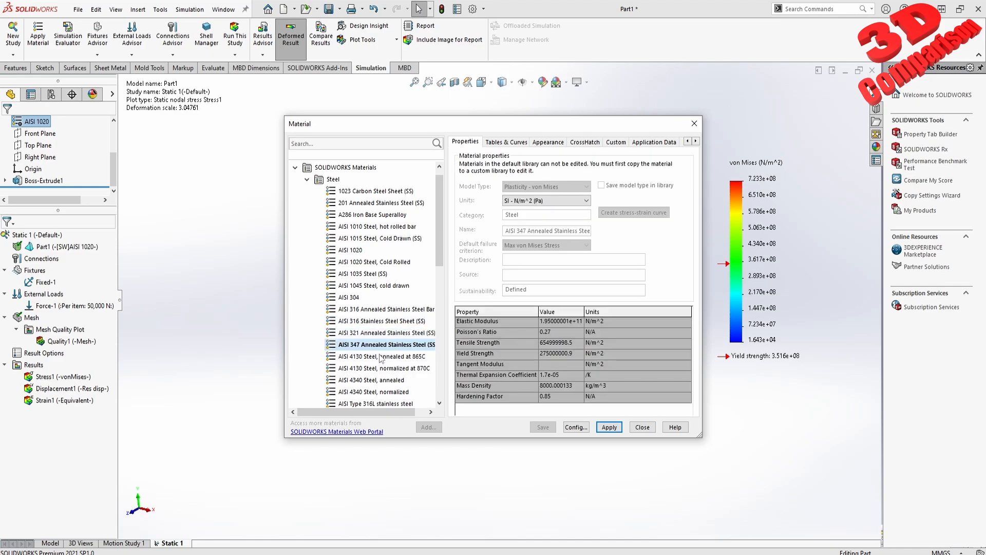
click(380, 379)
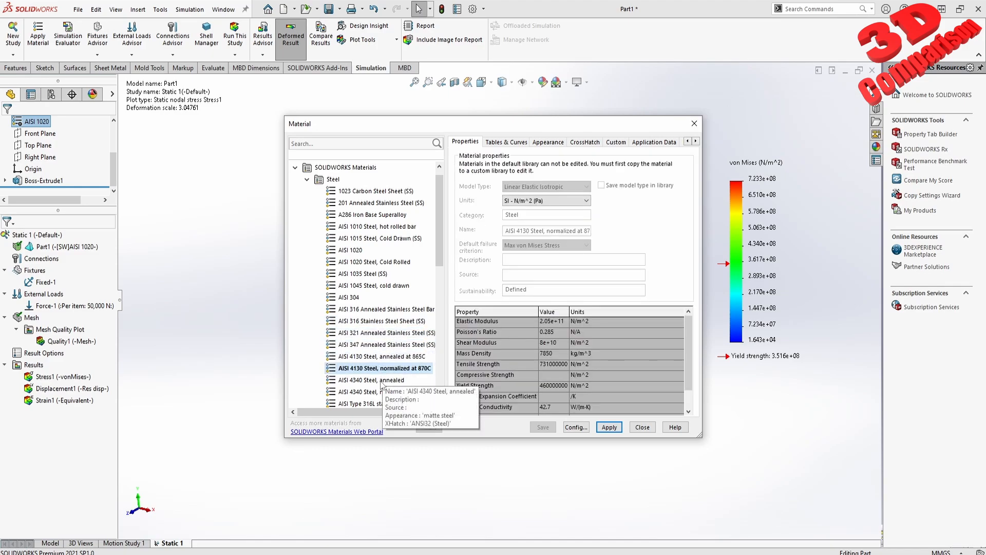
click(380, 392)
scroll(381, 393, down, 1)
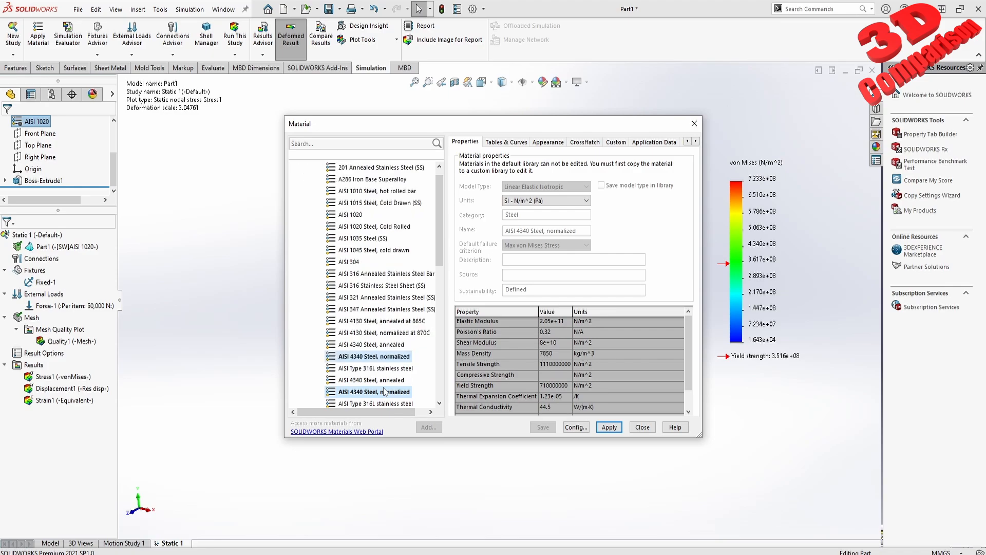
click(385, 368)
click(380, 380)
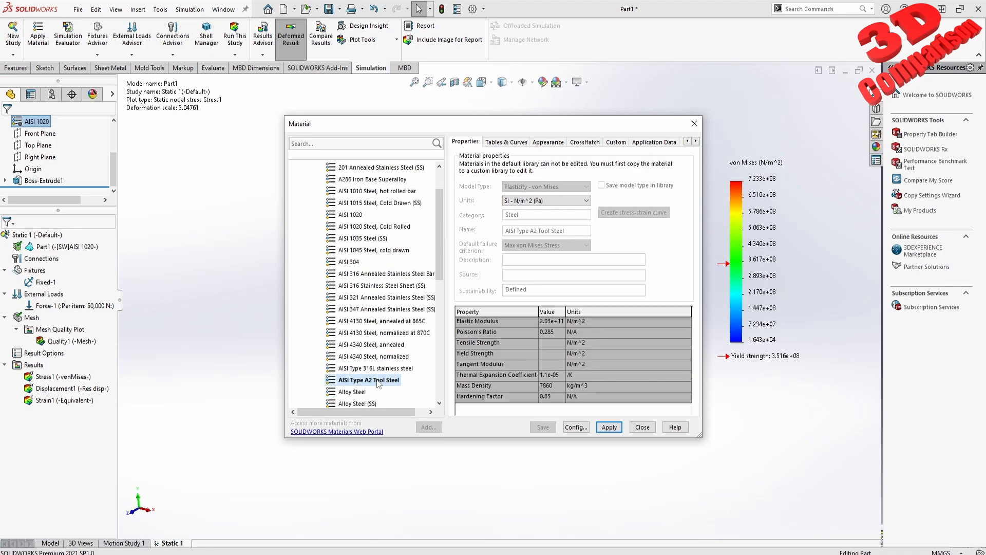
scroll(378, 383, down, 1)
click(365, 368)
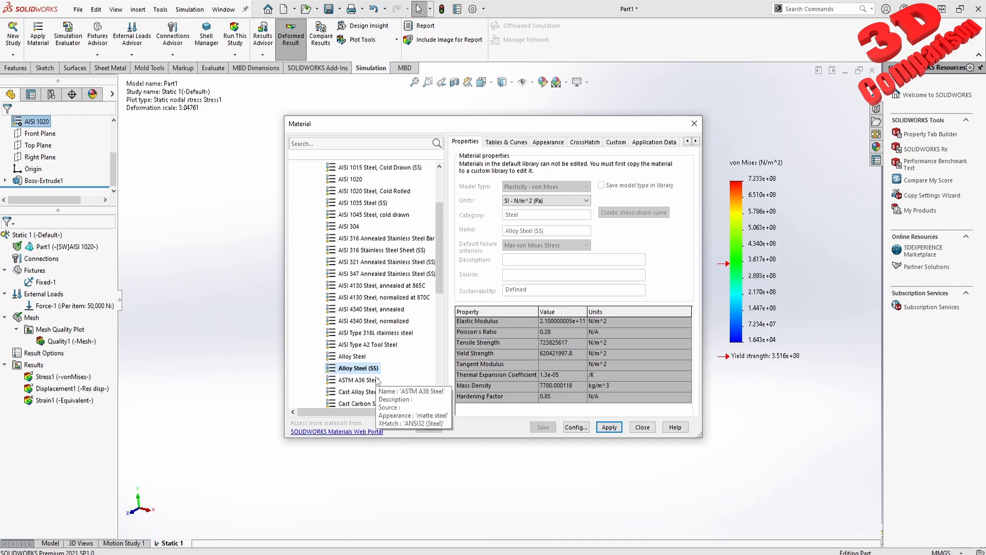
click(364, 380)
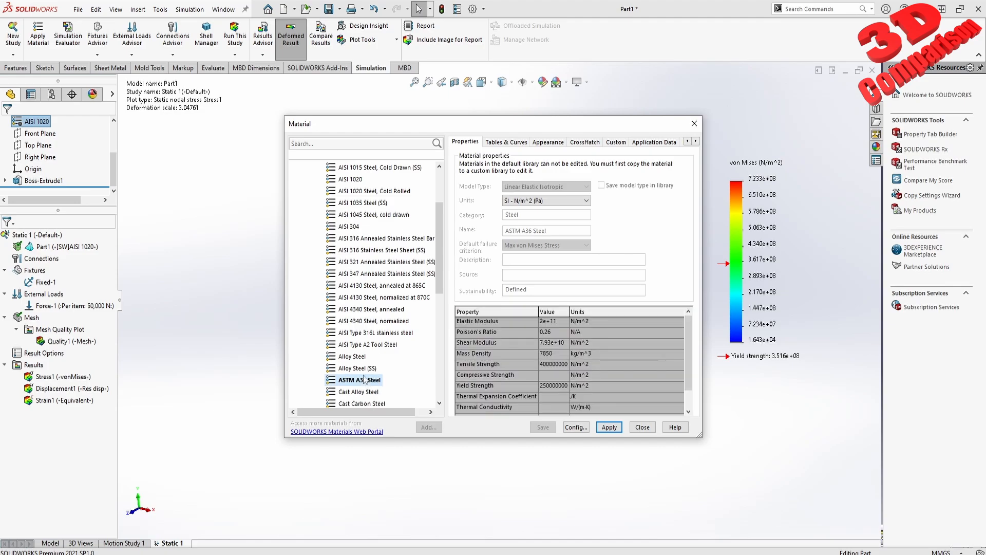
- Apply Alloy Steel (SS) as the SOLIDWORKS part's material and close the material library
click(364, 369)
click(609, 427)
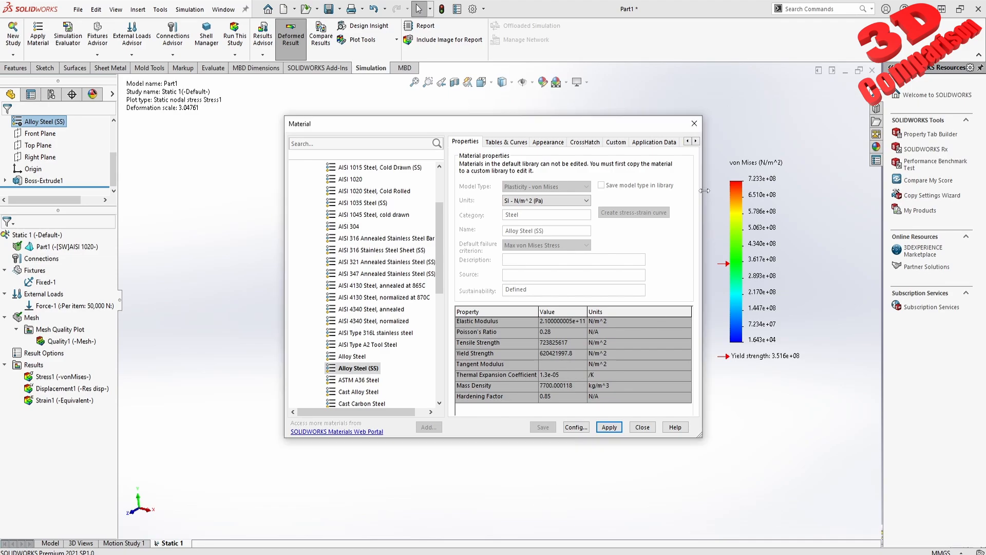
click(693, 123)
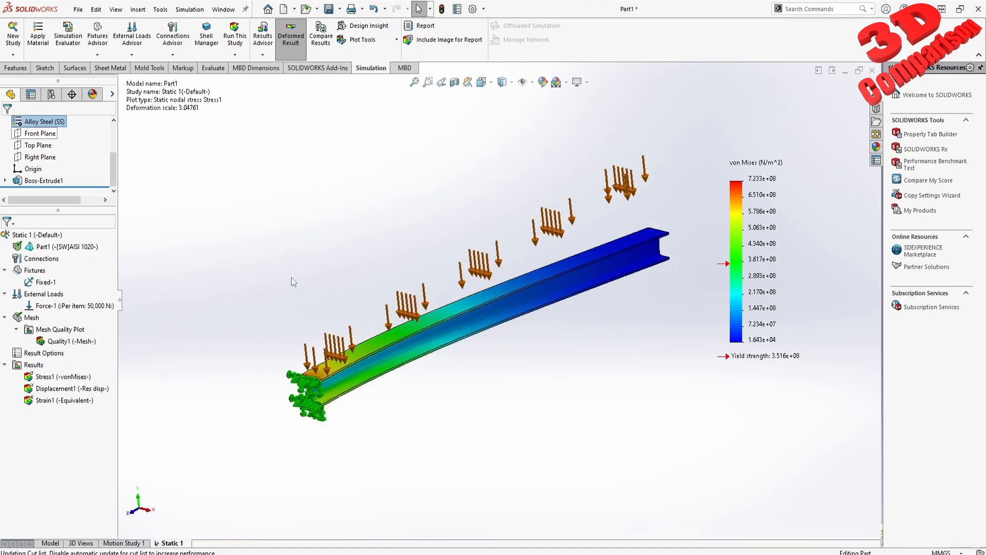
- Switch back to CATIA V5, accept the Steel properties, and return to the Analysis1 document
drag(260, 136, 819, 496)
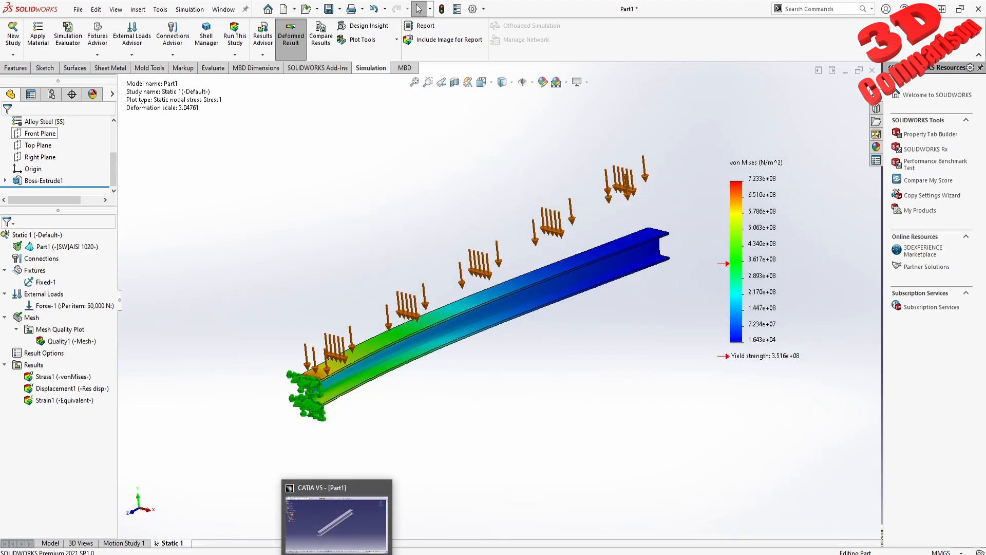
click(337, 554)
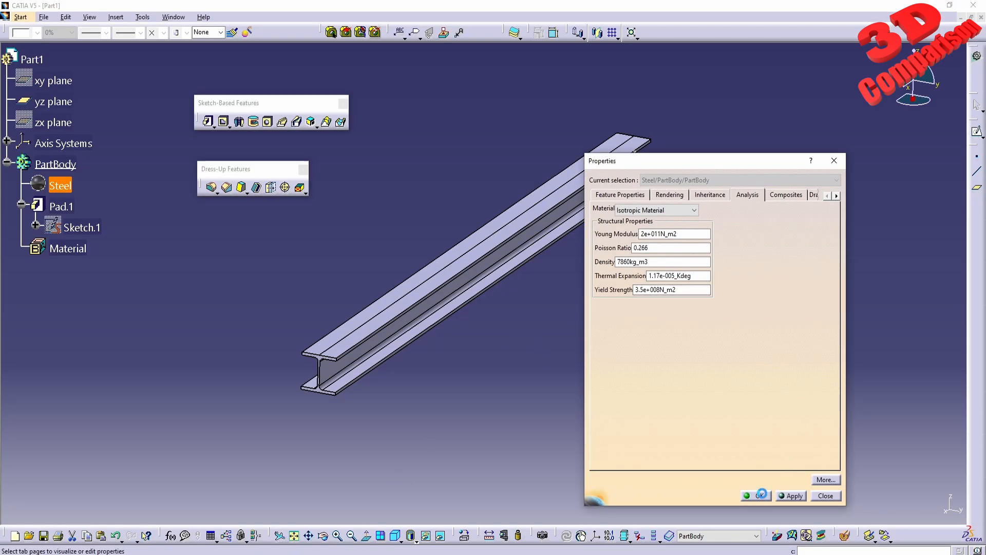
click(755, 496)
click(162, 19)
click(179, 95)
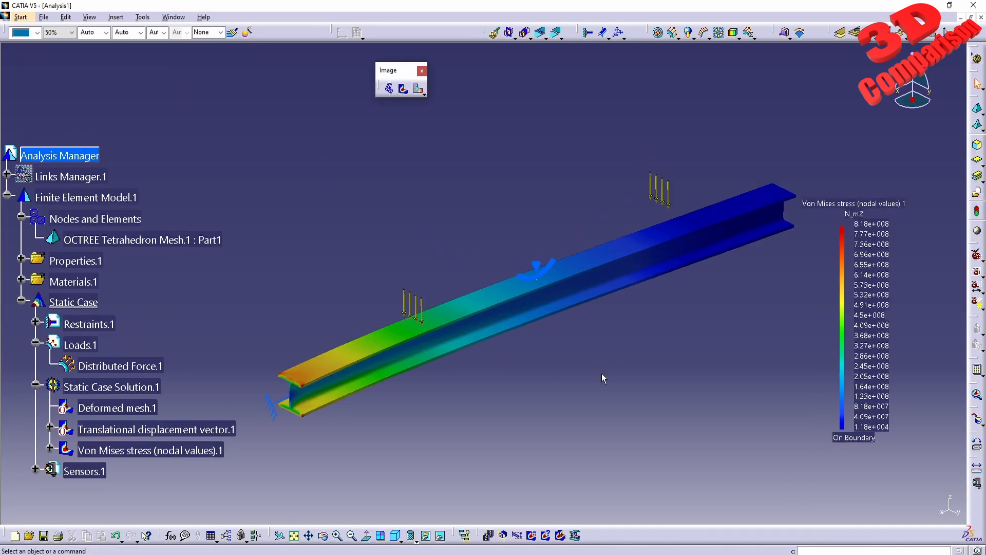
- Examine the Von Mises stress distribution along the beam and its color scale
middle_drag(495, 387, 519, 386)
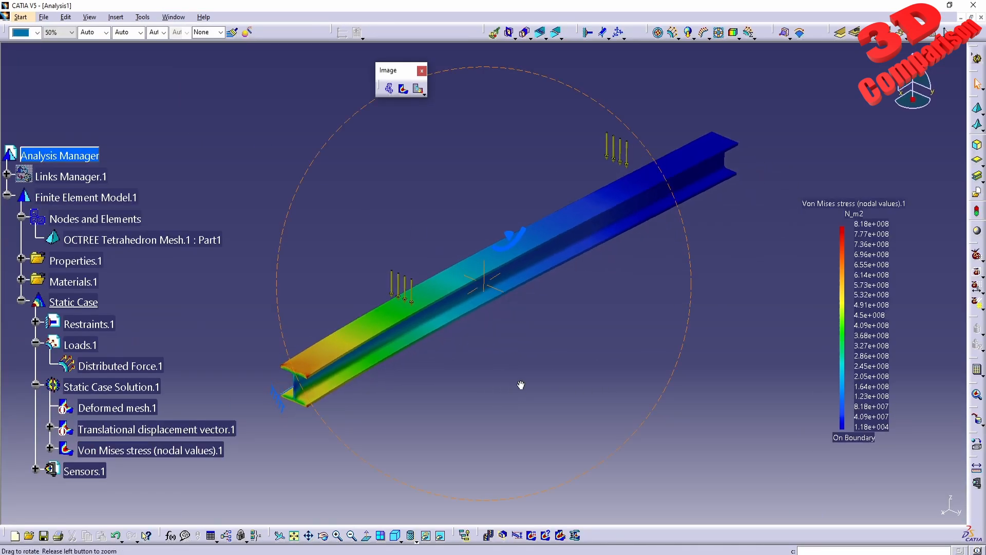
click(862, 210)
mouse_move(796, 305)
mouse_down()
mouse_move(868, 426)
mouse_move(912, 475)
mouse_move(802, 321)
mouse_up()
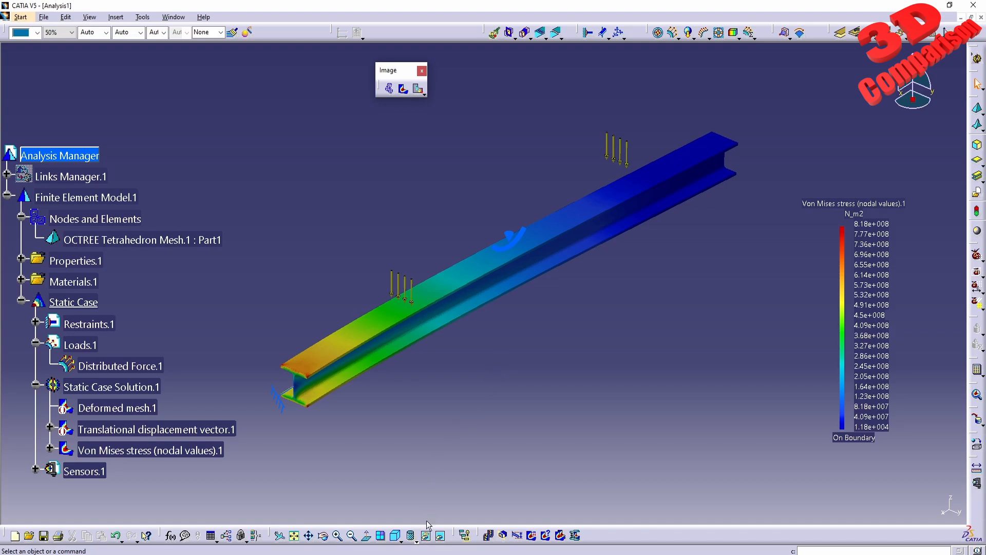
drag(426, 523, 326, 441)
- Display the beam's translational displacement image and inspect the maximum on its color scale
click(419, 89)
mouse_move(735, 319)
middle_down()
mouse_move(551, 247)
mouse_move(531, 288)
mouse_move(488, 216)
mouse_move(488, 268)
mouse_move(392, 289)
mouse_move(400, 229)
mouse_move(247, 356)
middle_up()
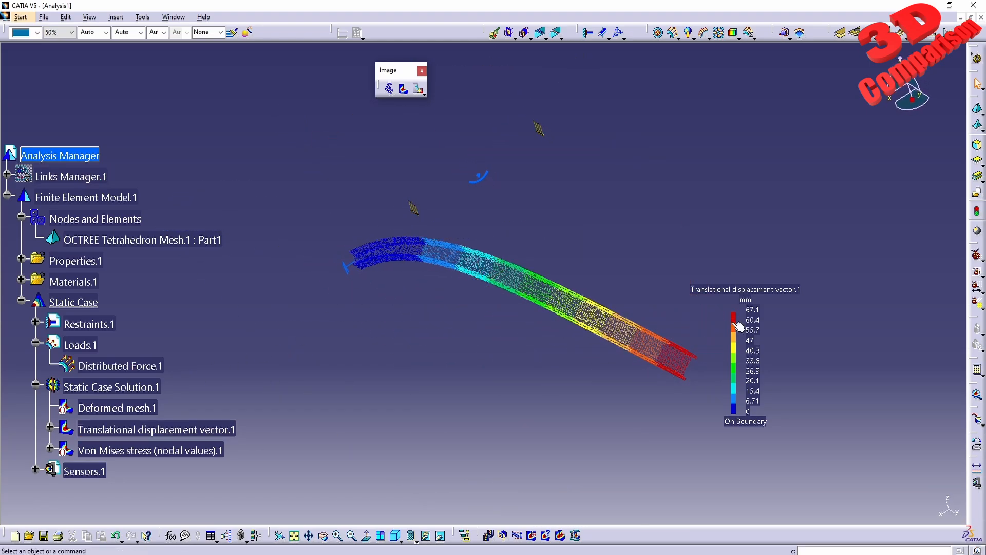
click(758, 314)
- Check the beam's distributed force definition, accept it, and compute the complete analysis with the All option
double_click(96, 368)
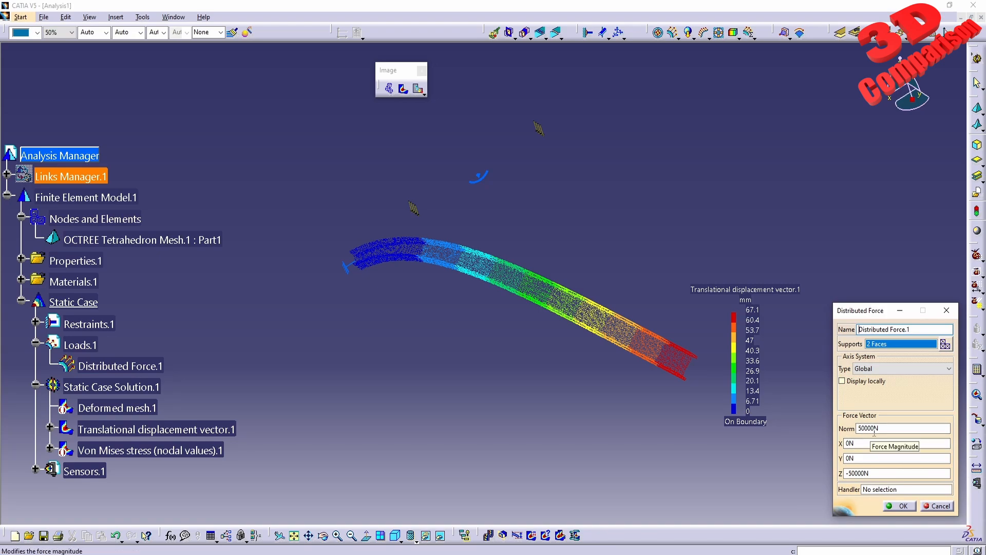
click(900, 506)
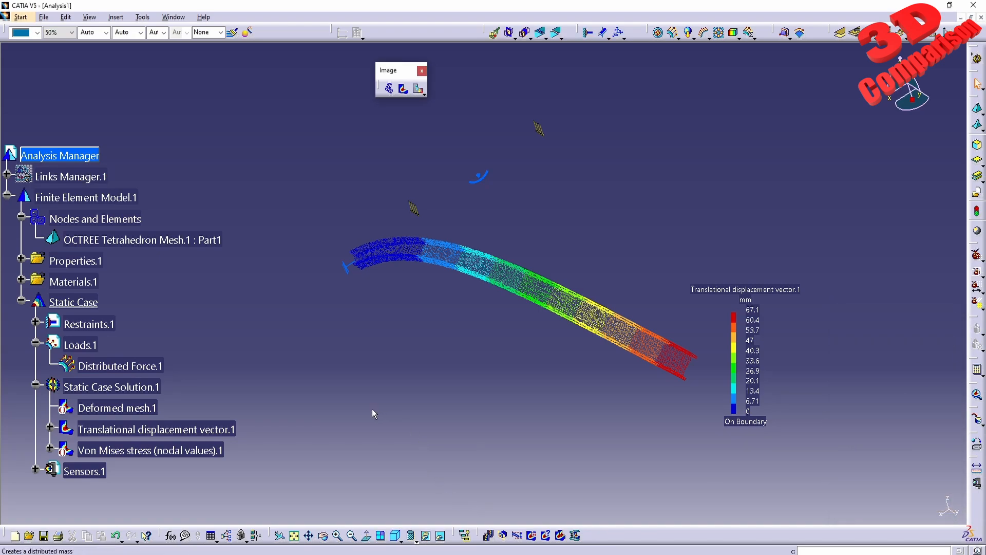
click(977, 370)
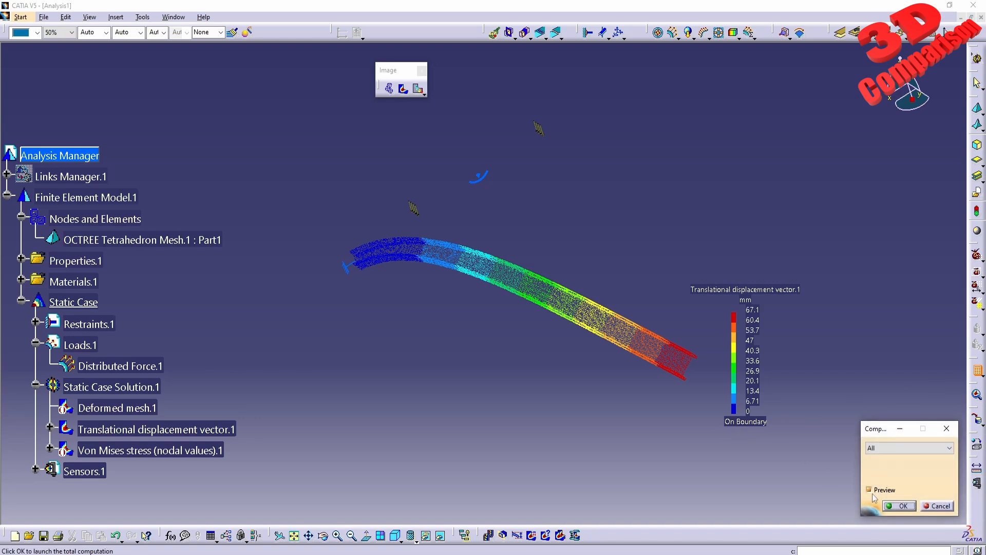
click(900, 506)
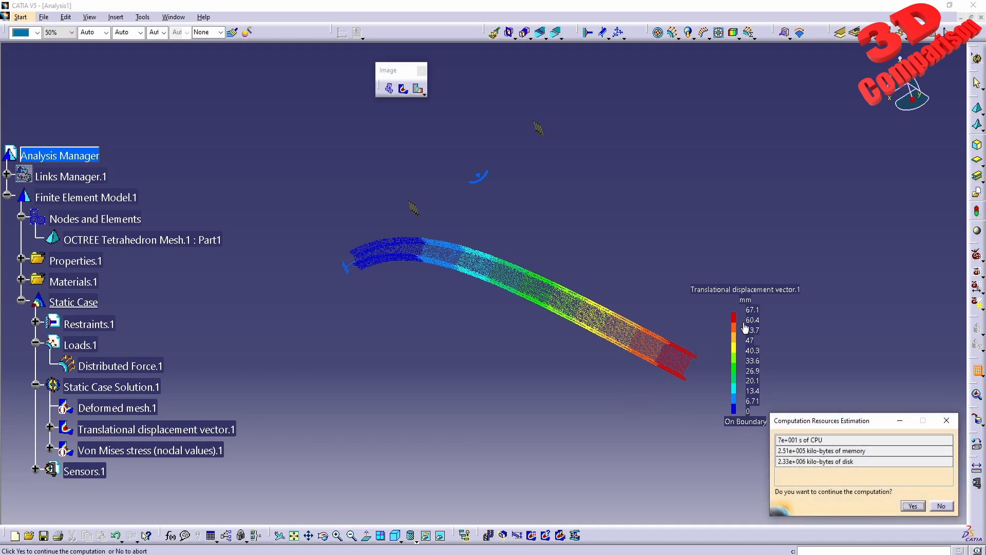
key(Return)
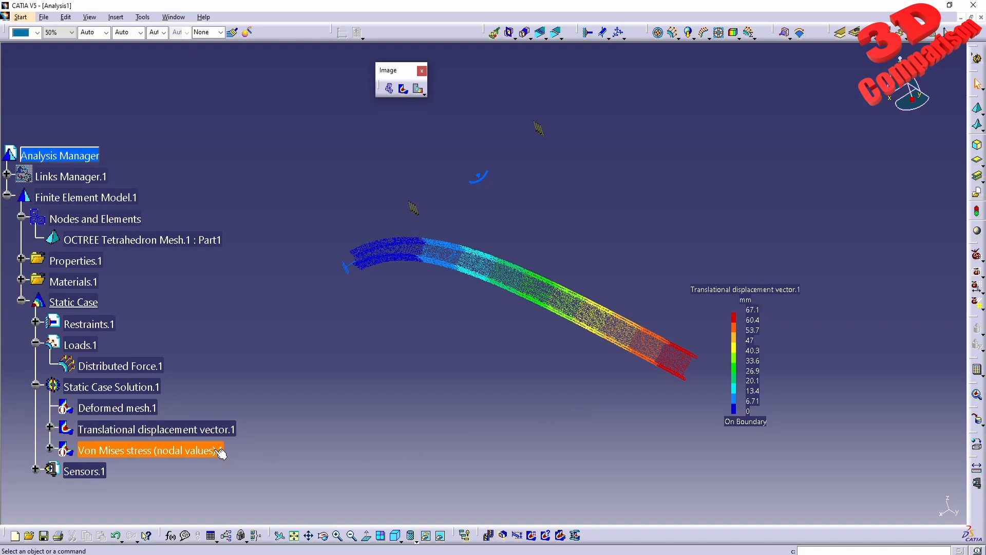
- Recheck the distributed force definition and inspect the beam's translational displacement distribution and color scale from another angle
double_click(117, 364)
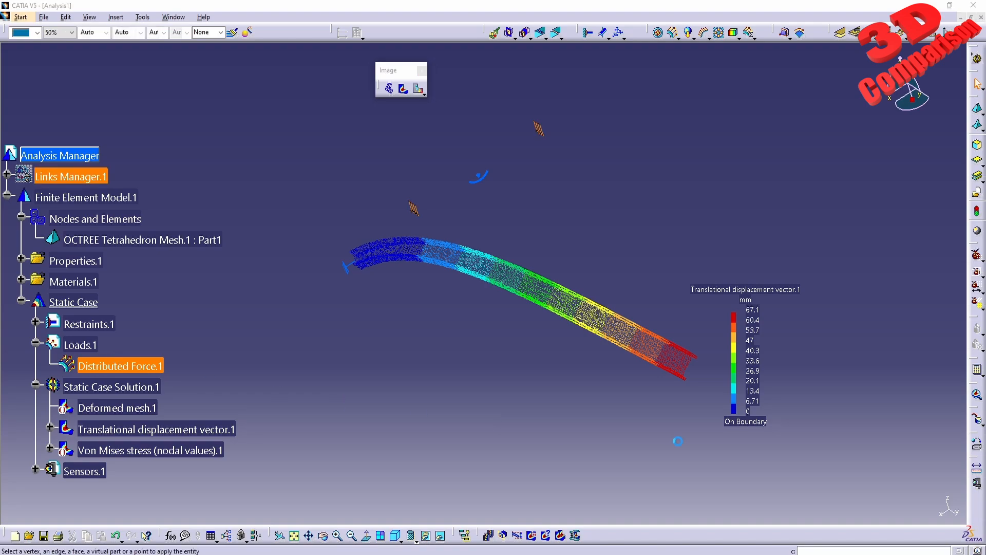
click(913, 507)
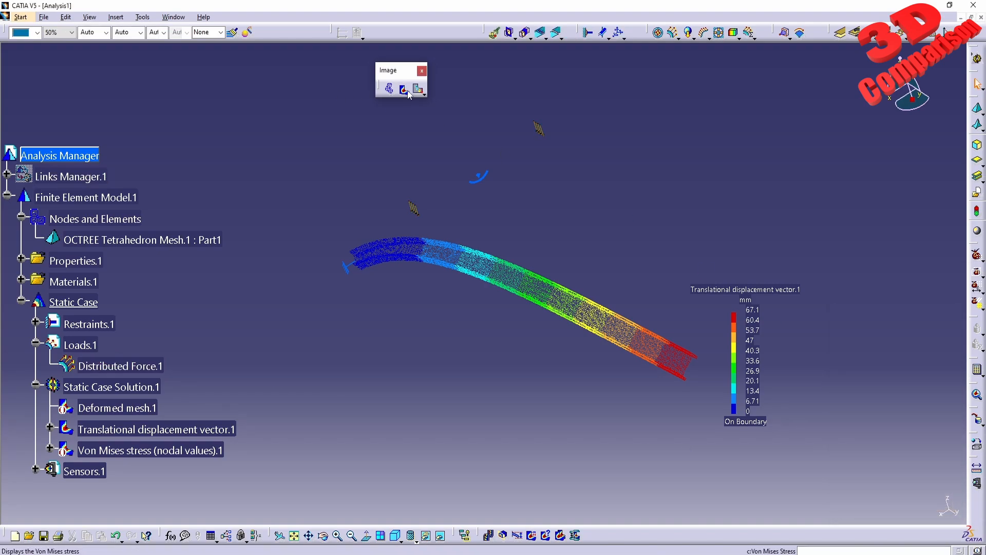
click(403, 89)
click(415, 94)
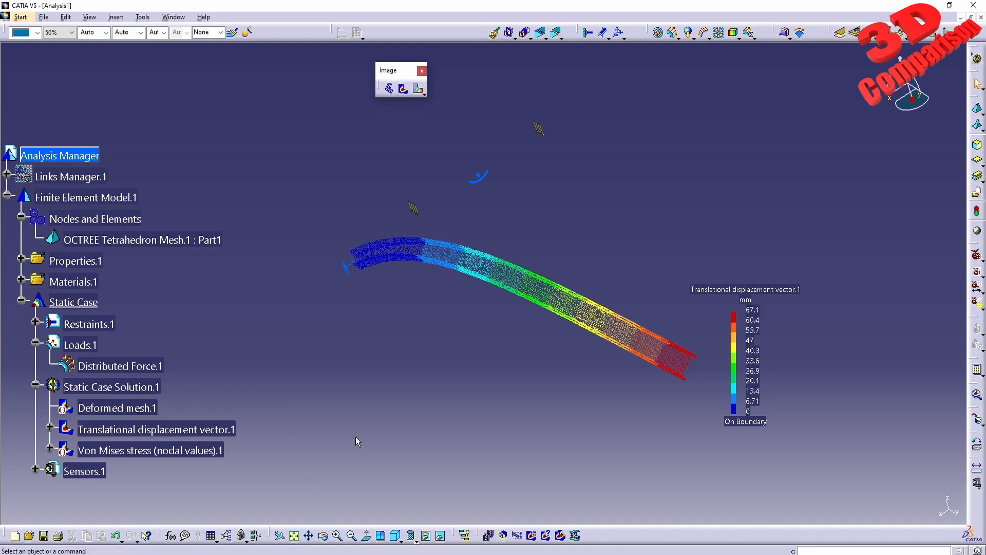
middle_drag(489, 287, 427, 473)
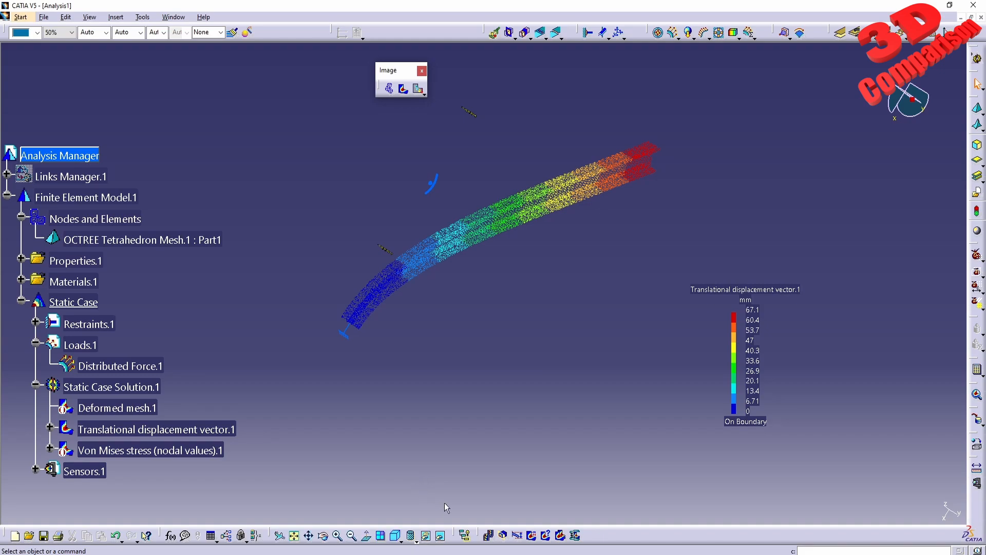
drag(487, 515, 7, 253)
click(580, 515)
drag(612, 523, 962, 278)
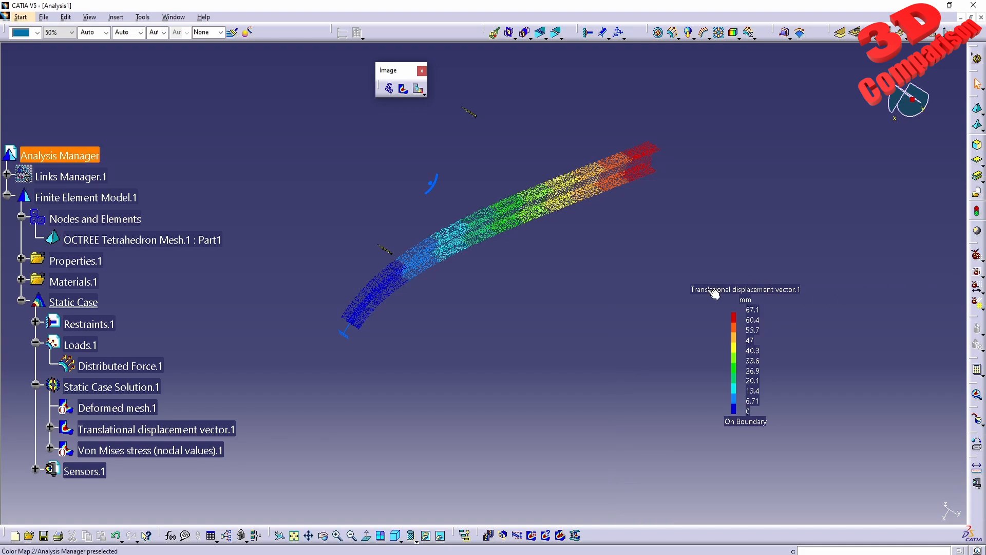